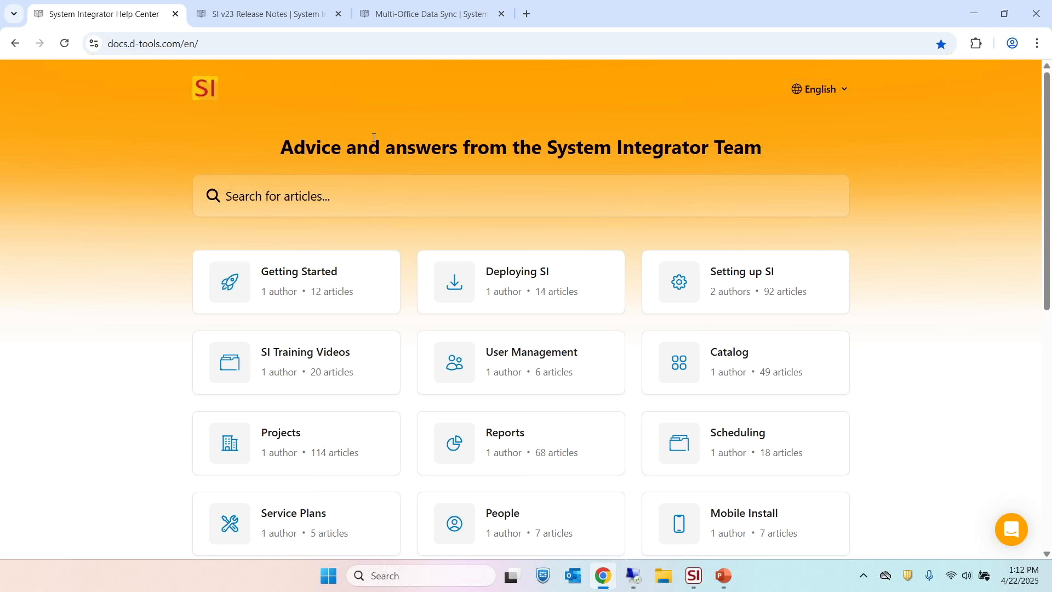
# Step: Read through the SI v23 Release Notes article, from the Multi-Office section through the major feature lists
pyautogui.click(249, 24)
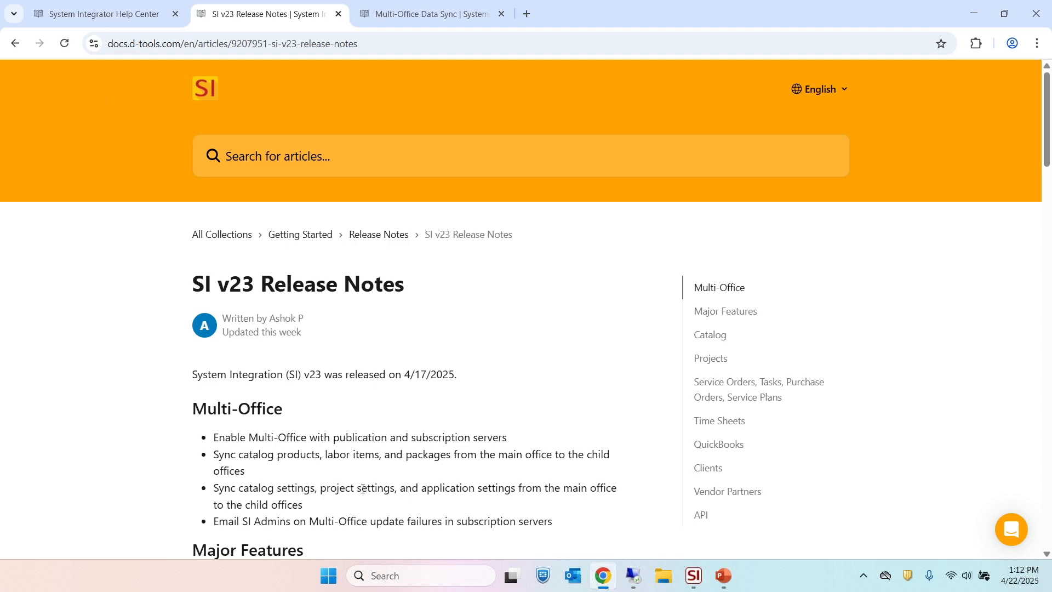
pyautogui.scroll(-1, 400, 364)
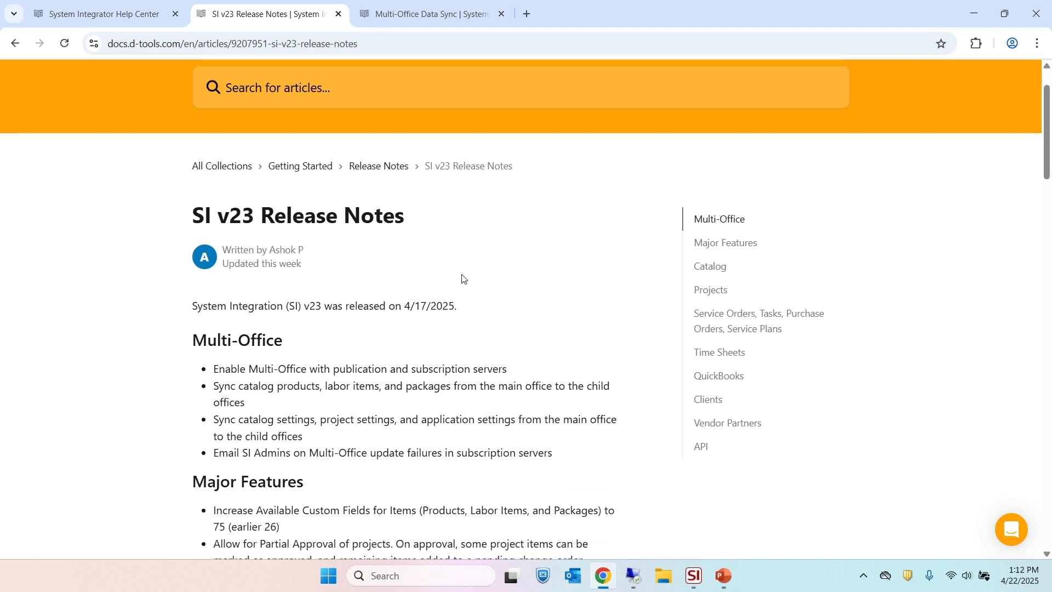
pyautogui.scroll(-9, 526, 312)
pyautogui.scroll(-12, 629, 344)
pyautogui.scroll(20, 628, 368)
pyautogui.scroll(1, 563, 360)
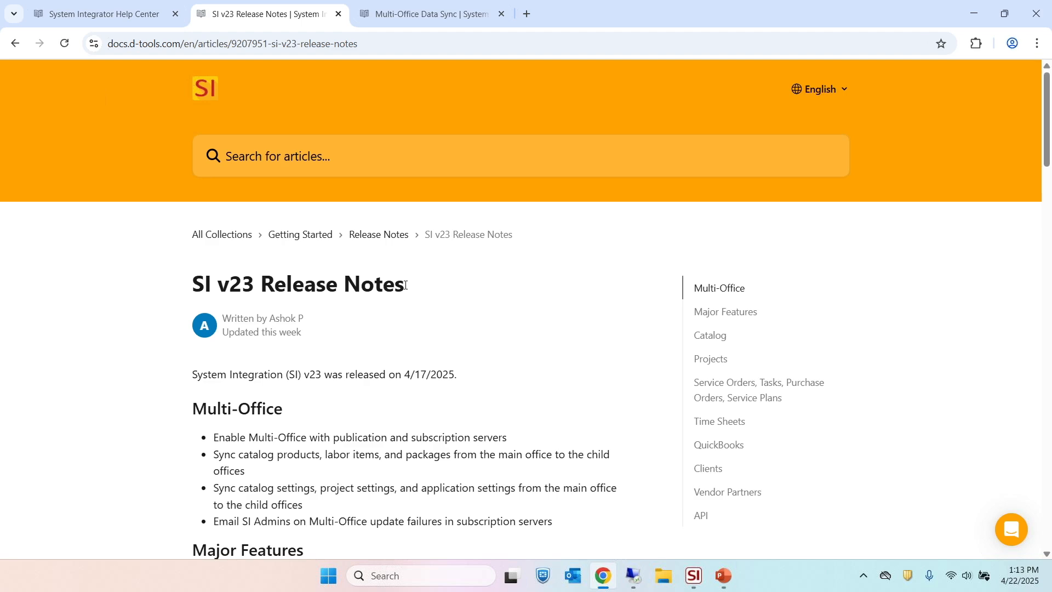
# Step: Open the Multi-Office Data Sync article and examine the diagram under How Multi-Office Data Sync Works
pyautogui.click(442, 12)
pyautogui.scroll(4, 462, 214)
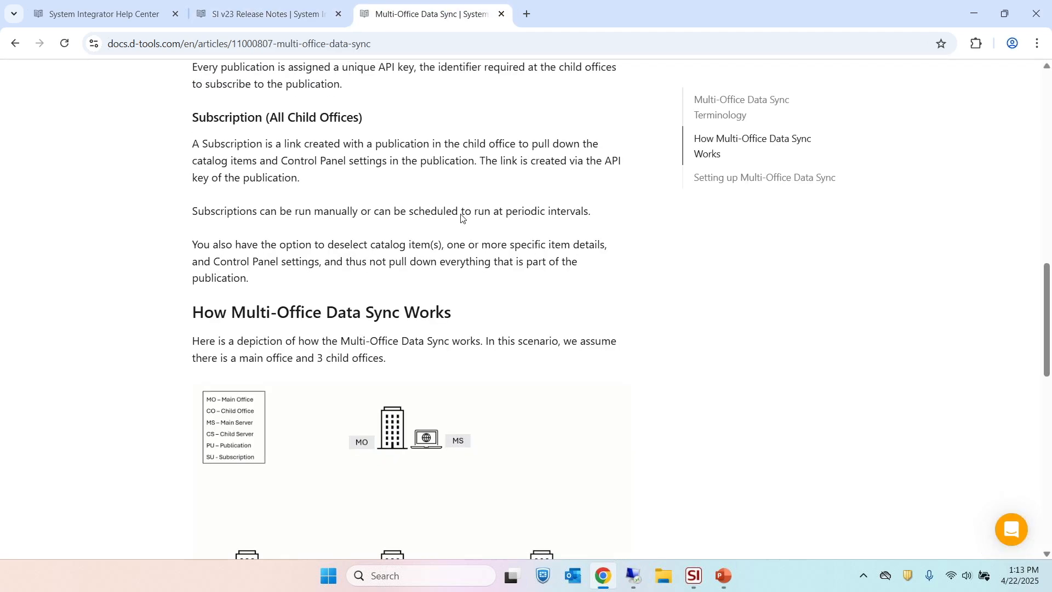
pyautogui.scroll(-7, 456, 211)
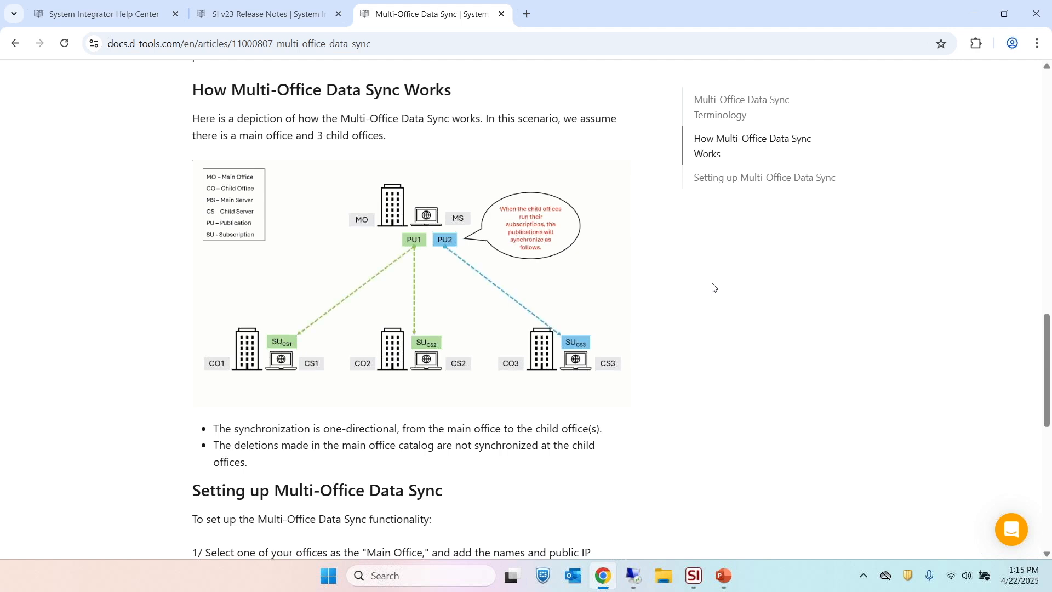
# Step: Switch to D-Tools System Integrator on the main office server and review its Multi-Office Settings, closing them without changes
pyautogui.click(697, 582)
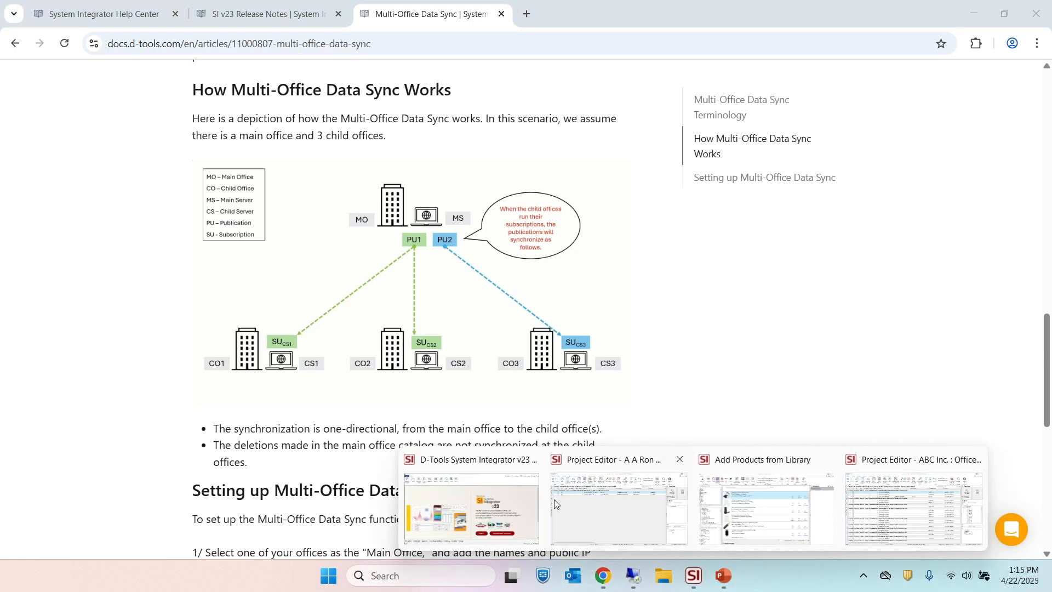
pyautogui.click(471, 499)
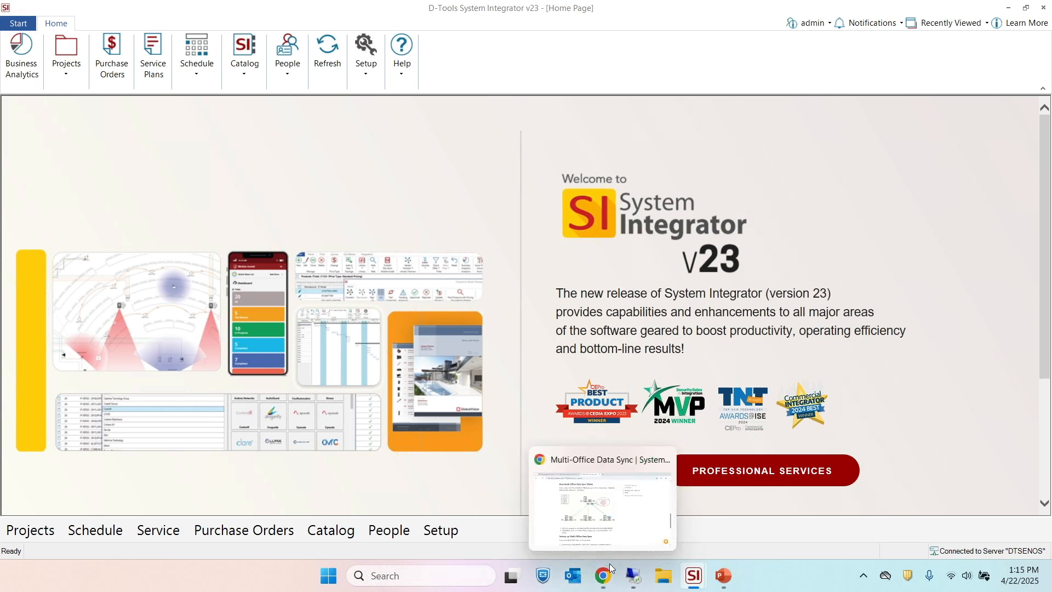
pyautogui.click(635, 586)
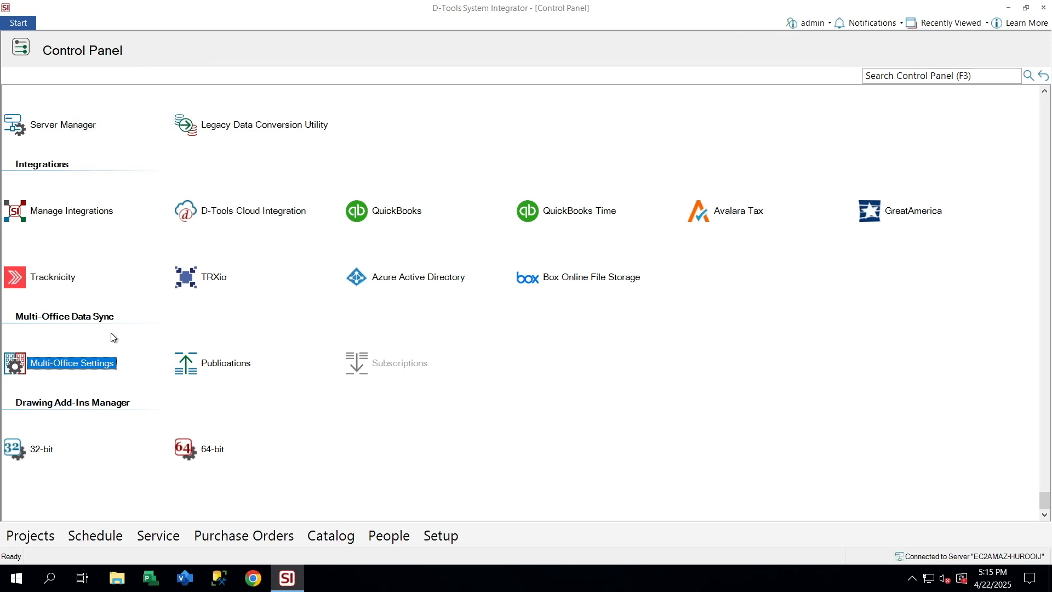
pyautogui.doubleClick(68, 364)
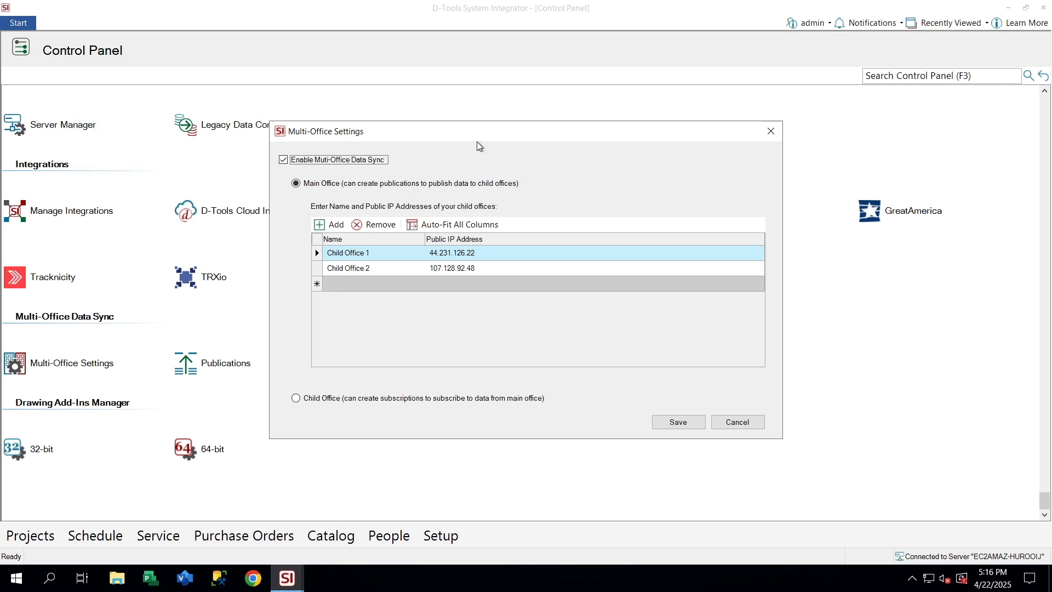
pyautogui.click(768, 137)
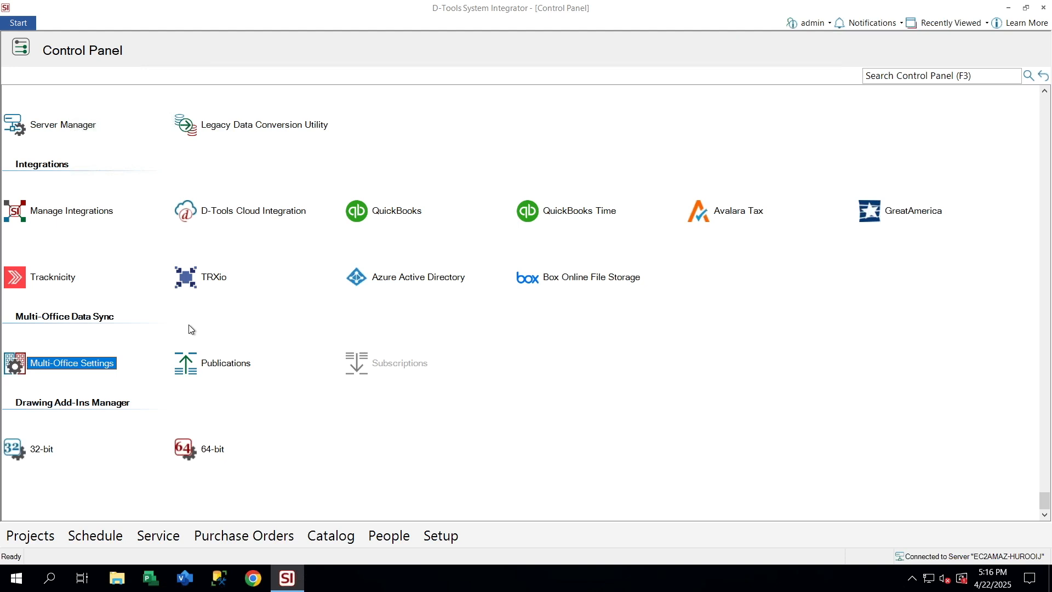
# Step: Examine the entities and settings offered for a new multi-office publication, and review the East Side Gang publication, saving neither
pyautogui.click(213, 364)
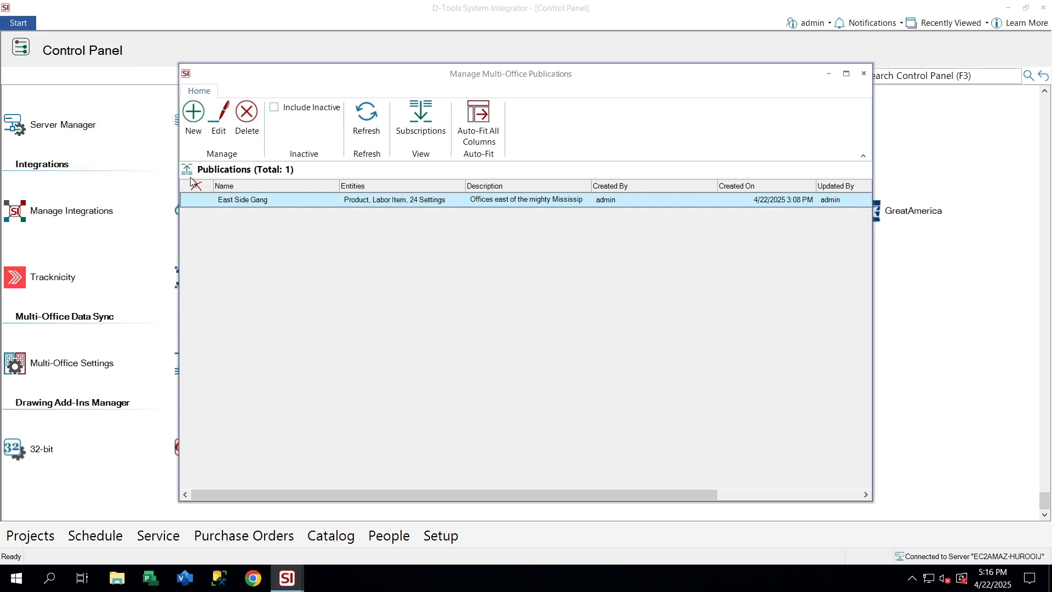
pyautogui.click(193, 123)
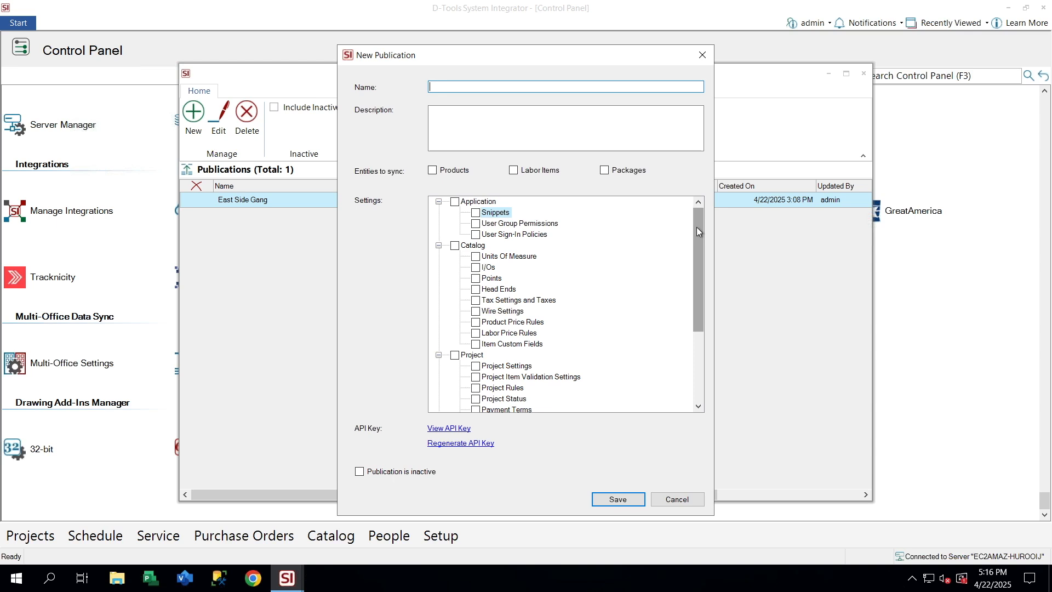
pyautogui.scroll(-1, 689, 280)
pyautogui.moveTo(697, 278); pyautogui.dragTo(709, 199)
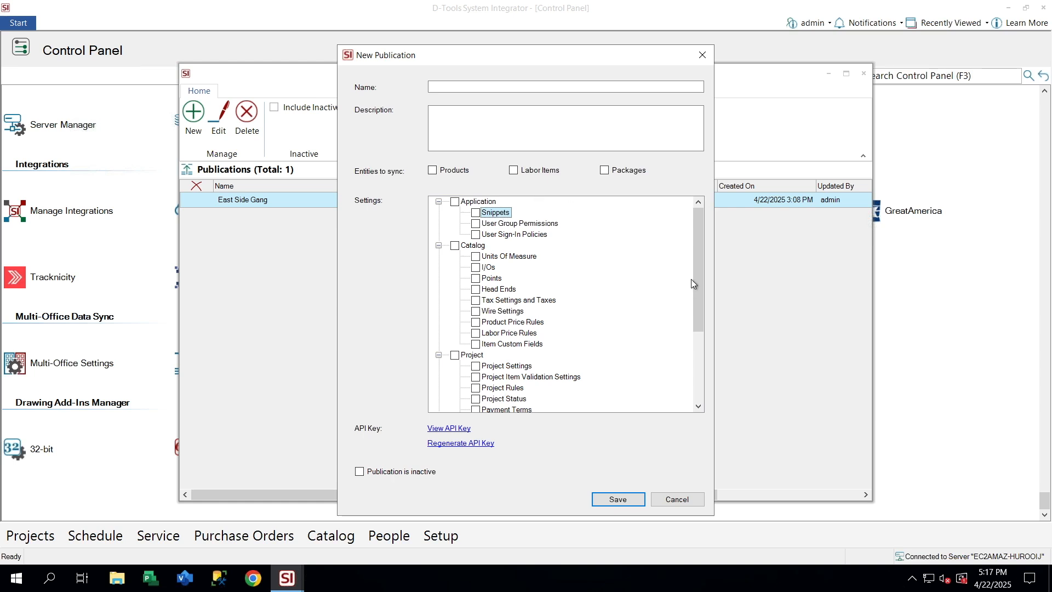
pyautogui.moveTo(701, 272); pyautogui.dragTo(679, 366)
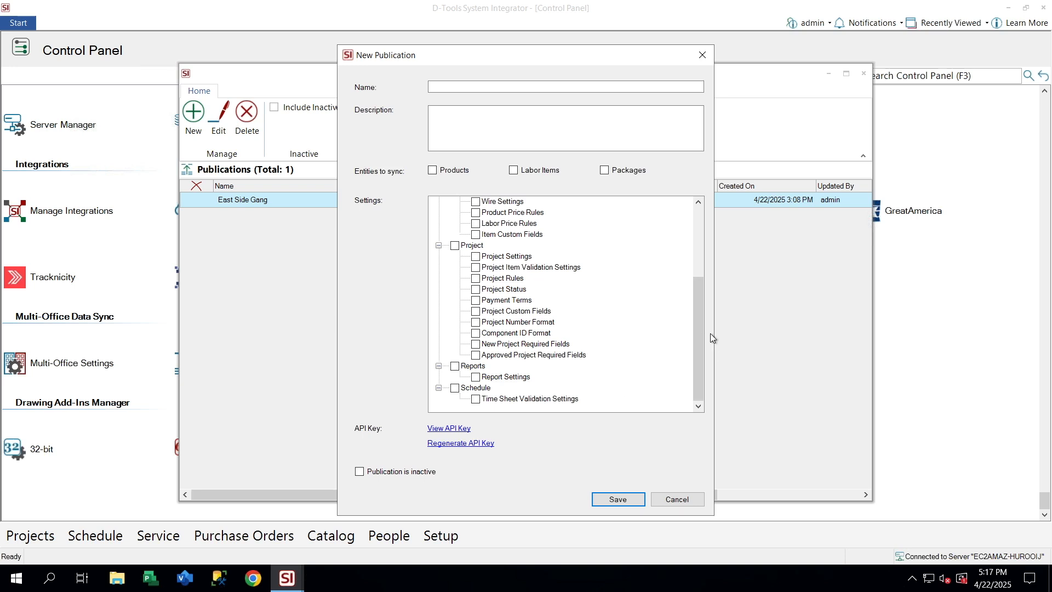
pyautogui.moveTo(696, 337); pyautogui.dragTo(703, 254)
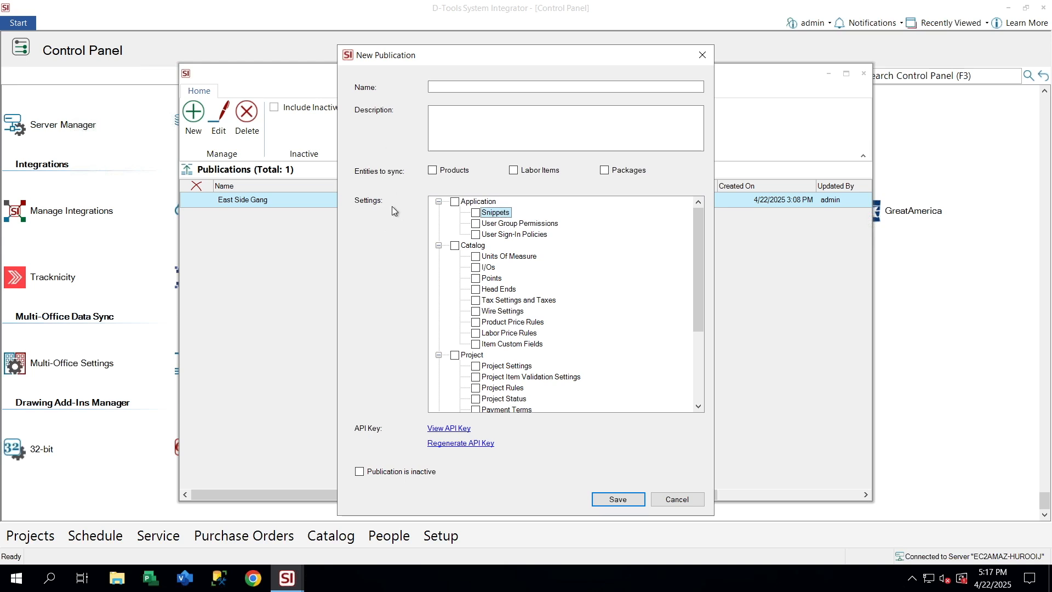
pyautogui.click(673, 503)
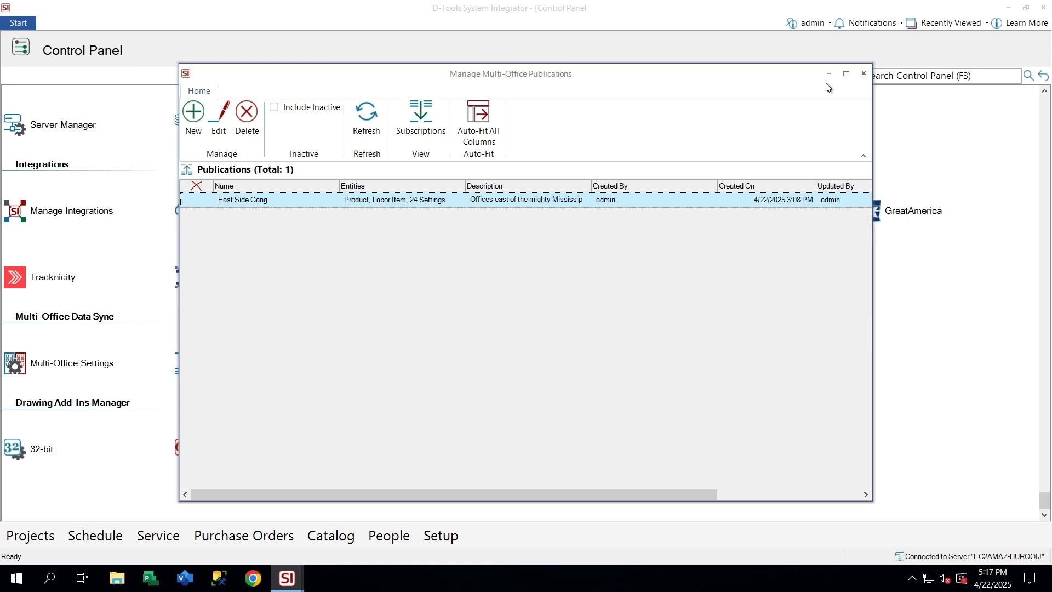
pyautogui.click(224, 135)
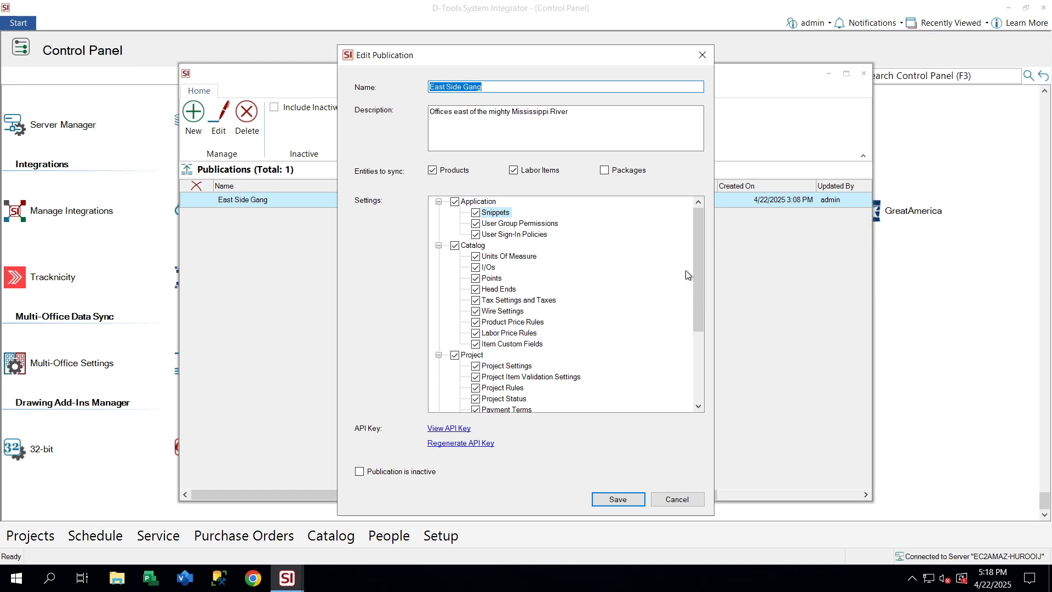
pyautogui.click(678, 500)
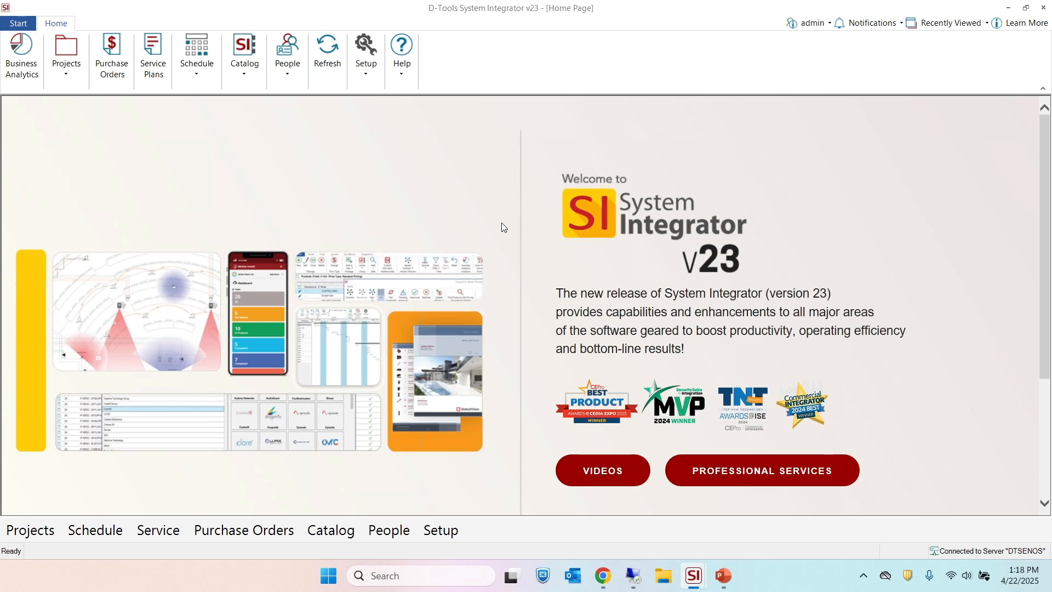
# Step: Open the Control Panel on the child office's System Integrator and review its Multi-Office Settings without changing them
pyautogui.click(361, 70)
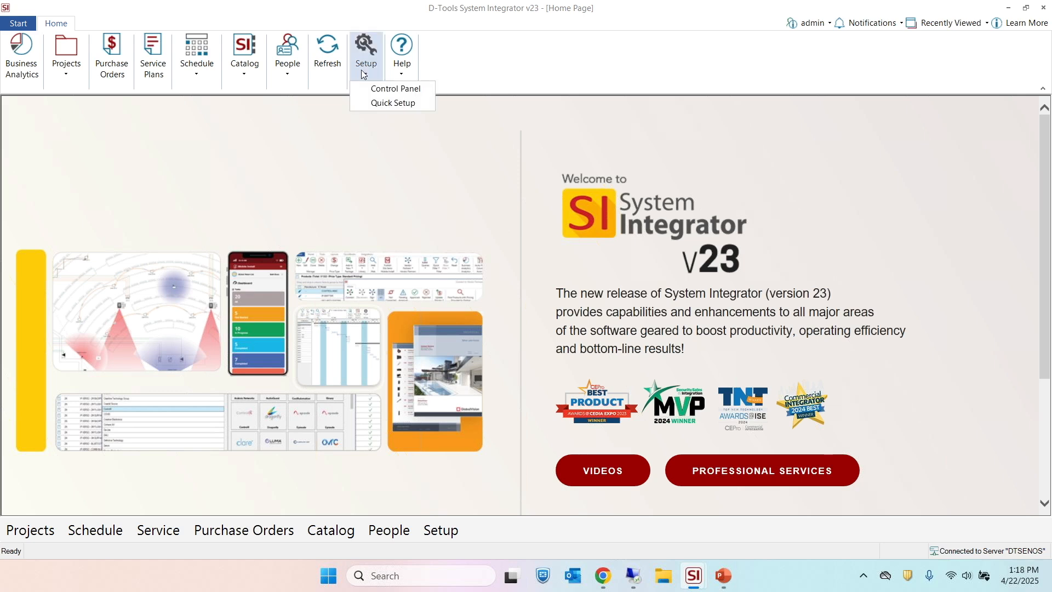
pyautogui.click(382, 88)
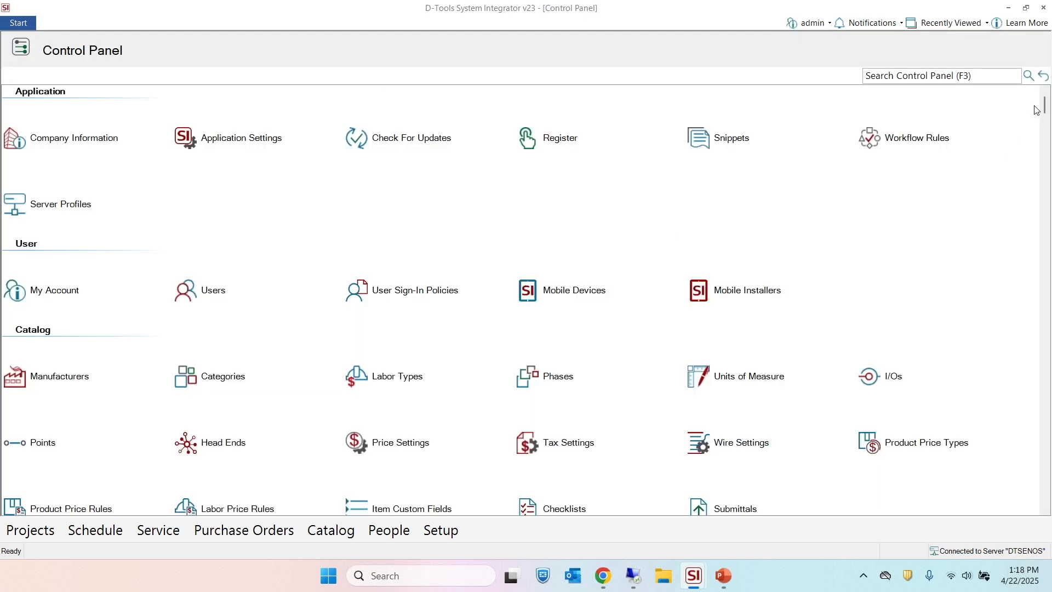
pyautogui.moveTo(1045, 110)
pyautogui.mouseDown()
pyautogui.moveTo(1044, 435)
pyautogui.moveTo(995, 476)
pyautogui.moveTo(1001, 522)
pyautogui.mouseUp()
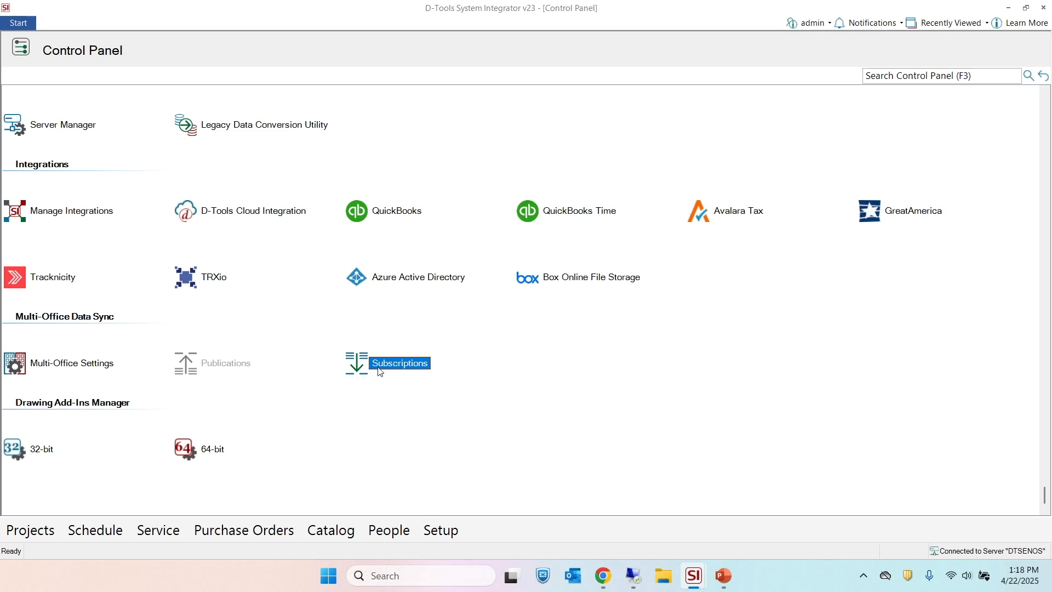
pyautogui.doubleClick(79, 363)
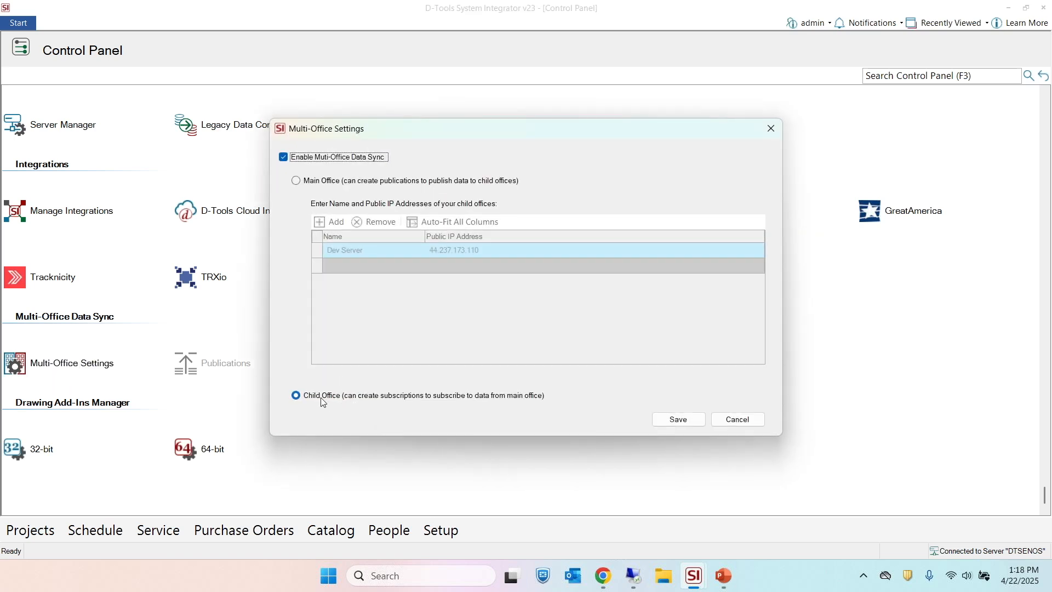
pyautogui.click(737, 419)
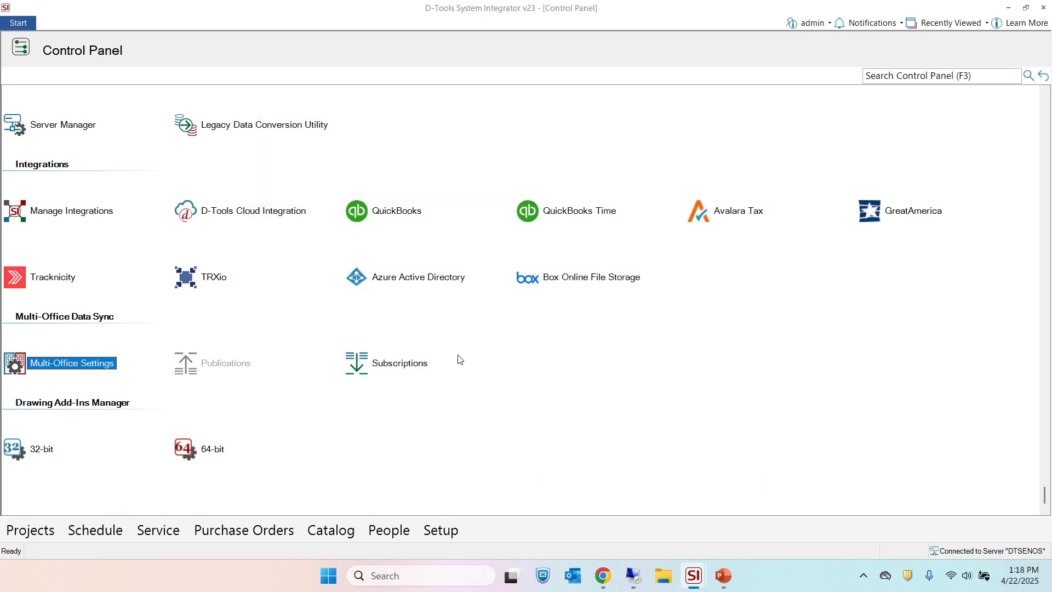
# Step: Open the East Side Gang subscription for editing, go to its catalog sync options, and review the fields synced for new products
pyautogui.doubleClick(386, 368)
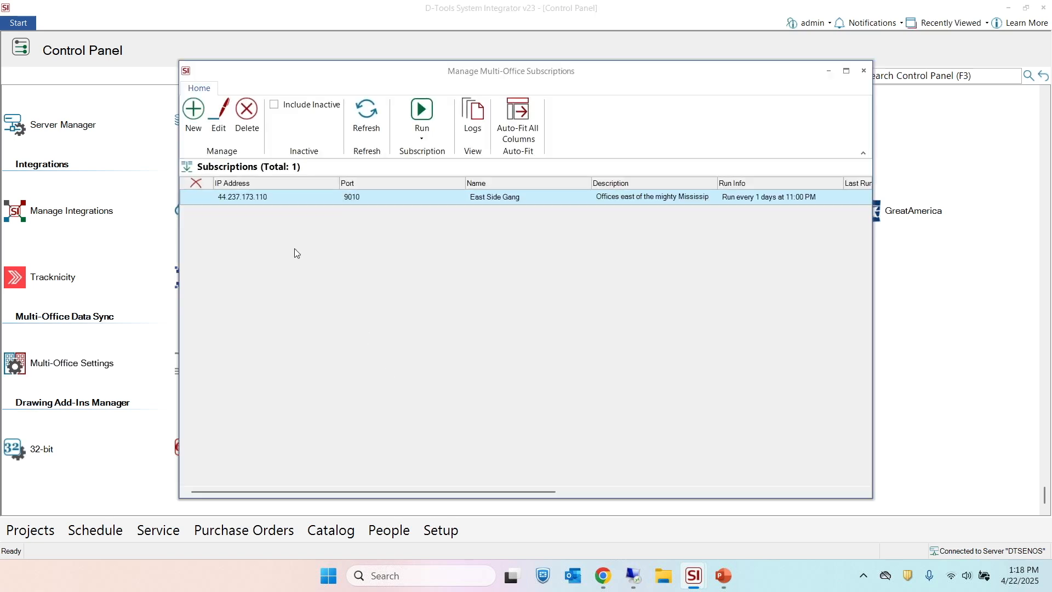
pyautogui.click(217, 129)
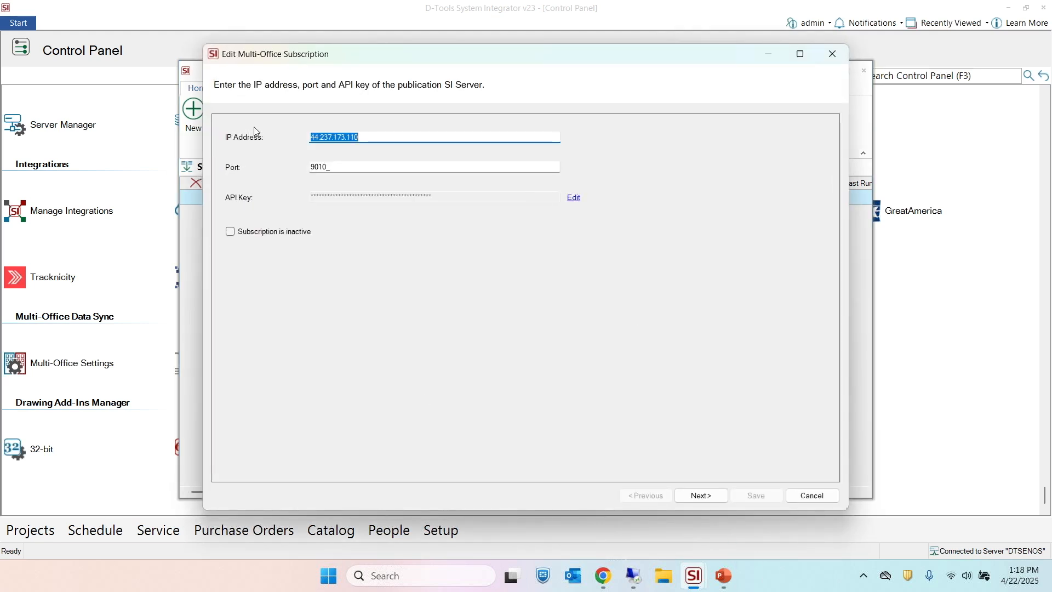
pyautogui.click(698, 495)
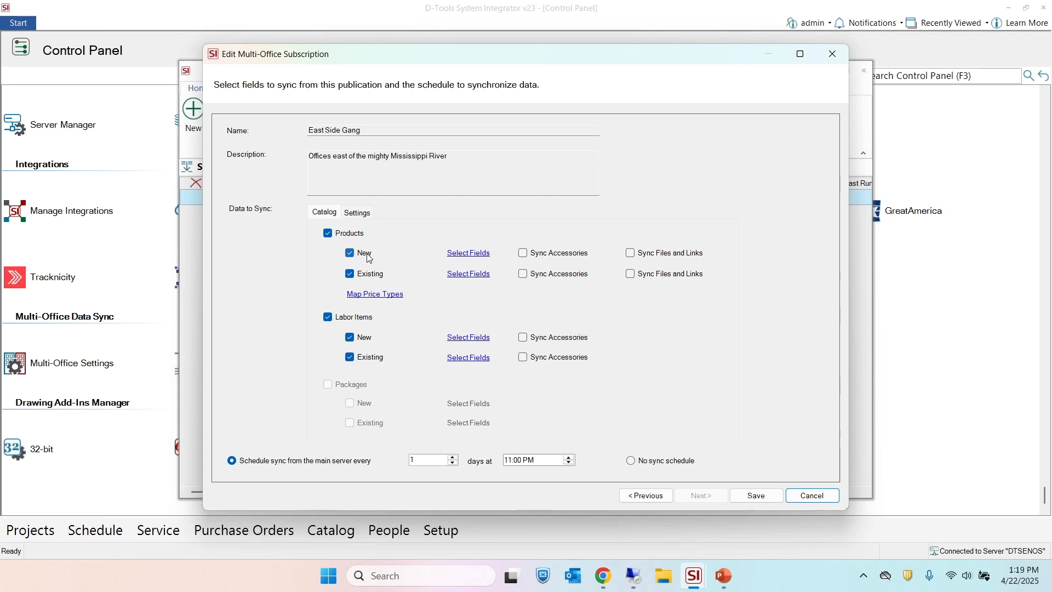
pyautogui.click(476, 258)
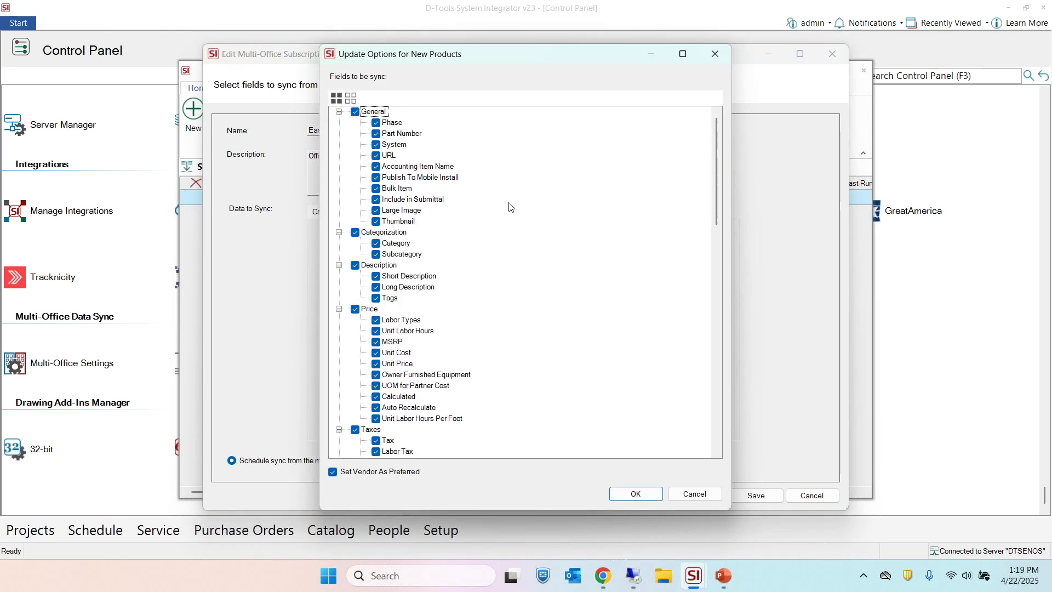
pyautogui.moveTo(715, 162); pyautogui.dragTo(734, 64)
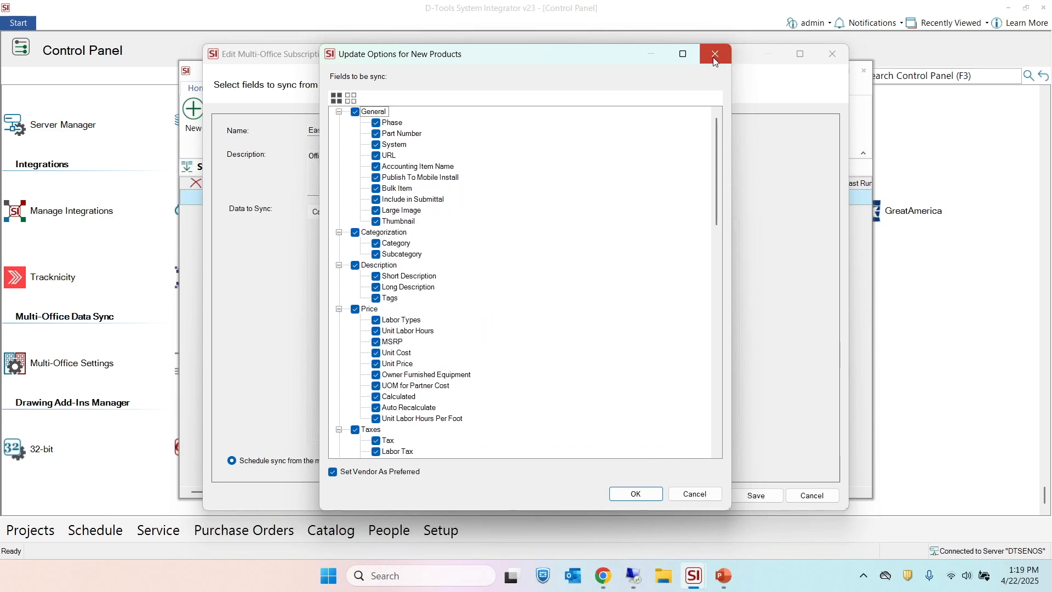
pyautogui.click(715, 54)
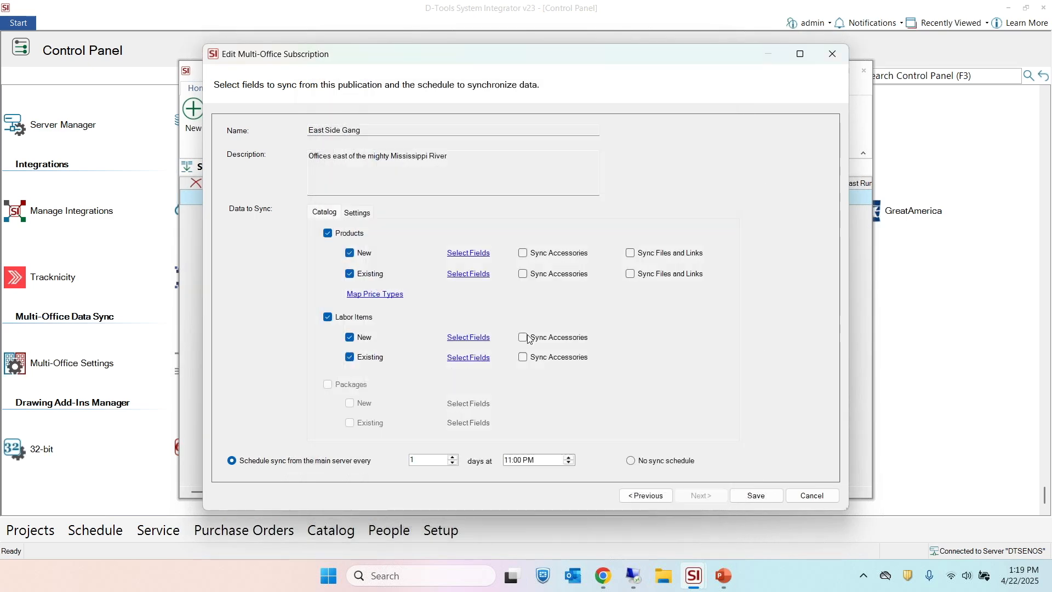
# Step: Review the subscription's Settings sync options, exclude existing products from the catalog sync, and close the subscription without saving
pyautogui.click(355, 212)
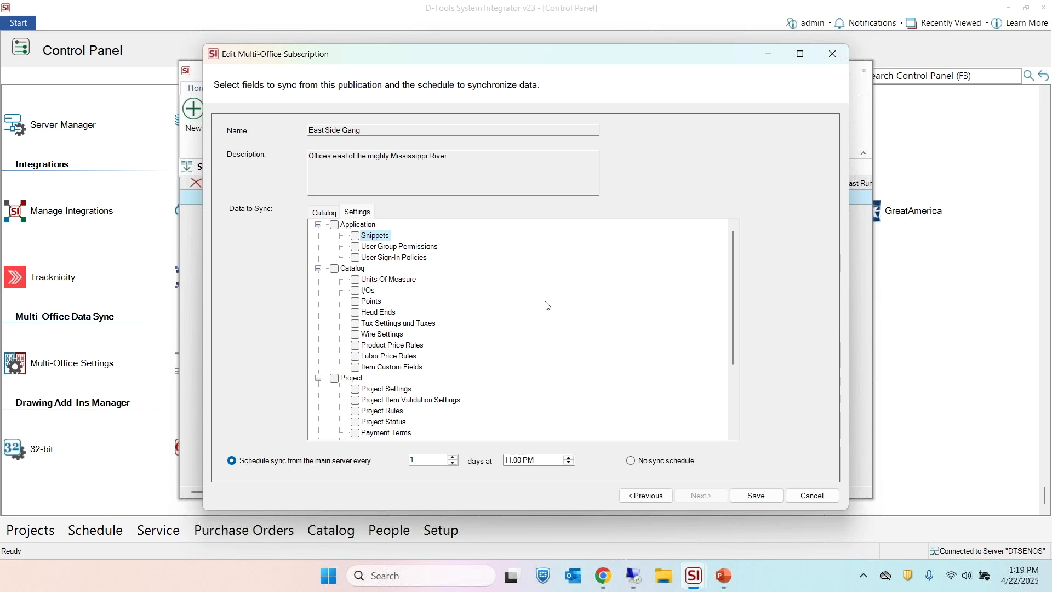
pyautogui.click(329, 213)
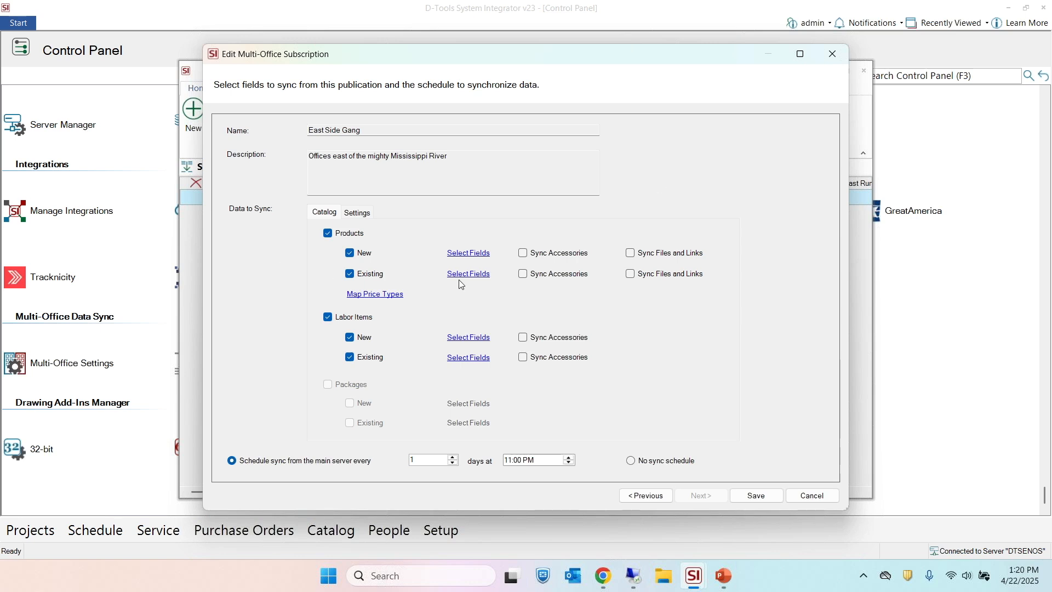
pyautogui.click(367, 275)
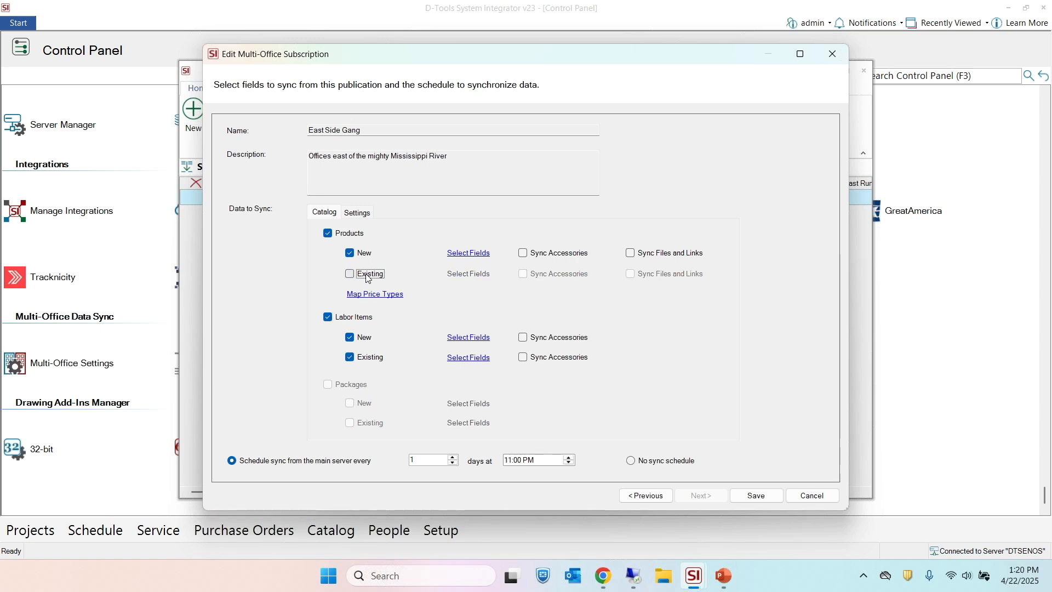
pyautogui.click(834, 56)
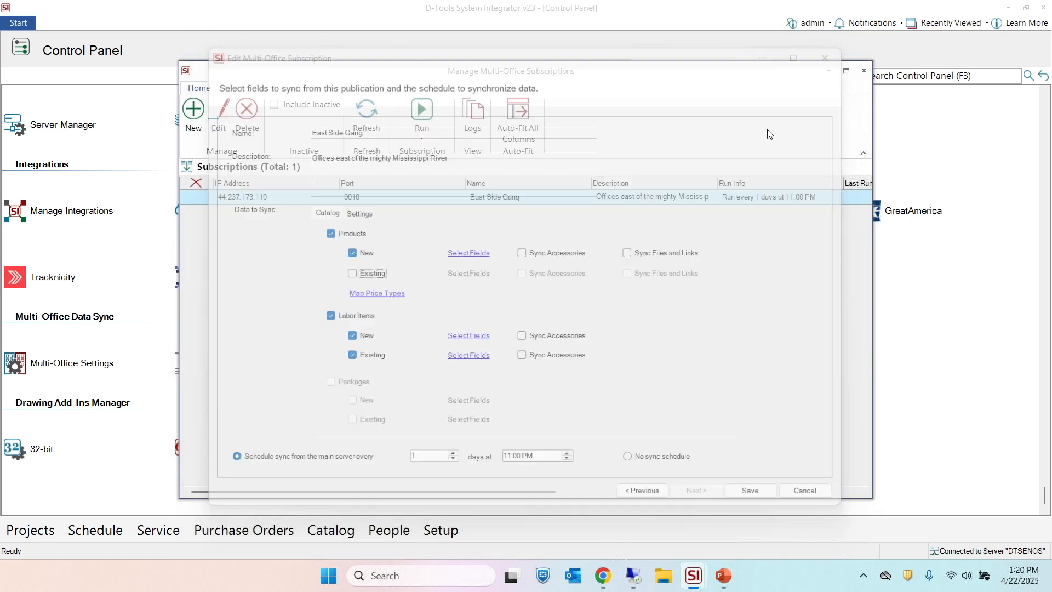
# Step: Check the available run modes for the East Side Gang subscription without running it
pyautogui.click(418, 141)
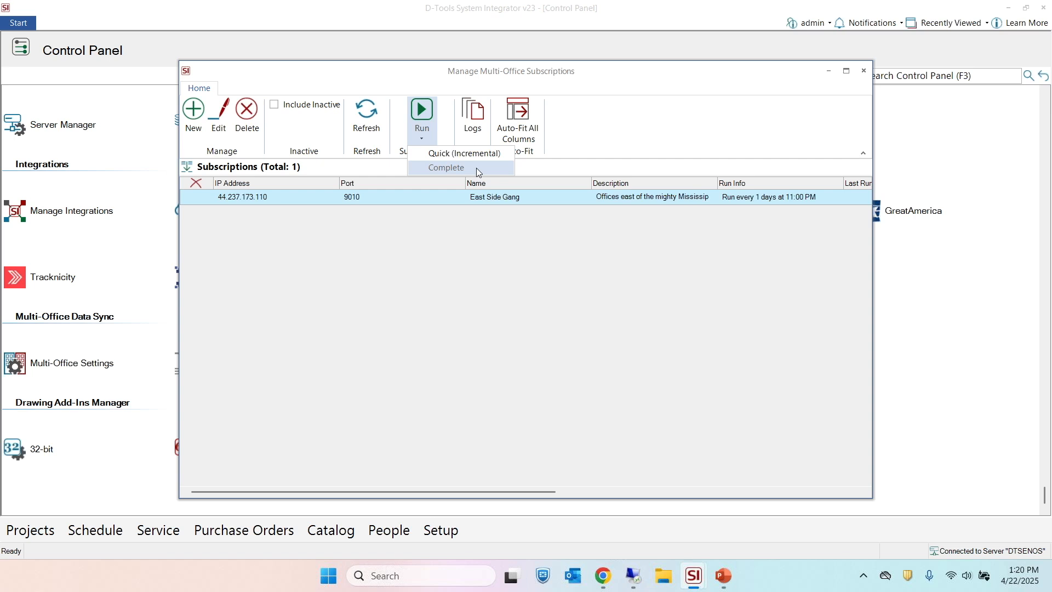
pyautogui.click(629, 81)
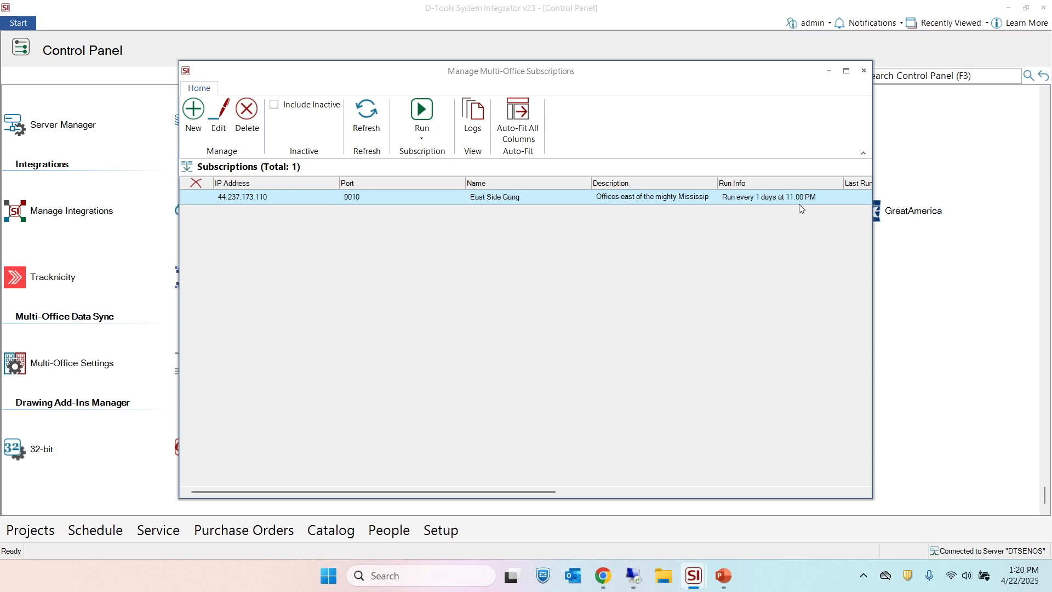
# Step: Close the subscriptions manager and open Company Information from the Application section of the Control Panel
pyautogui.click(864, 69)
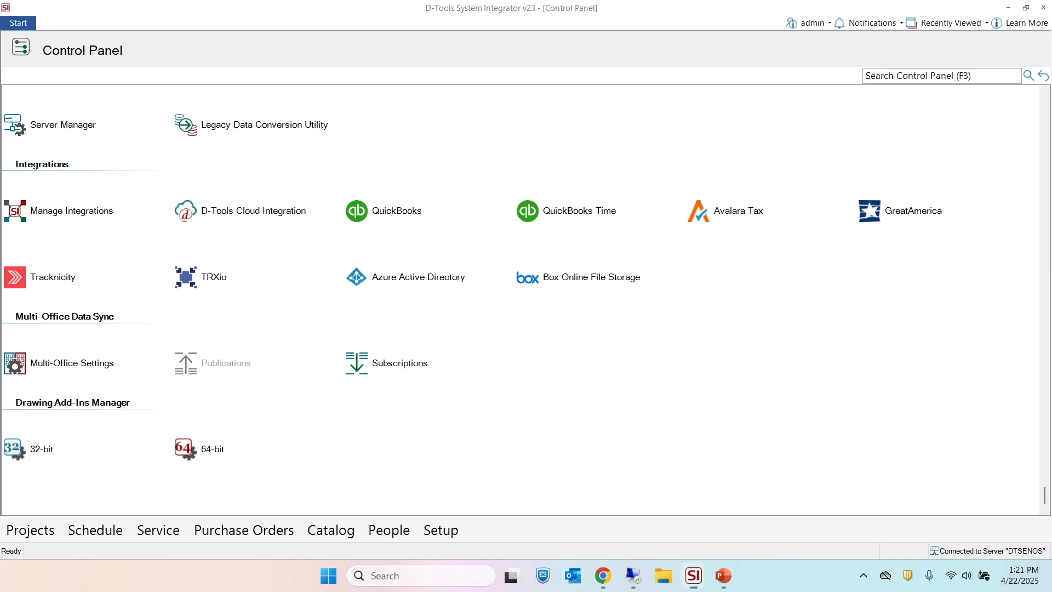
pyautogui.click(441, 175)
pyautogui.scroll(10, 441, 175)
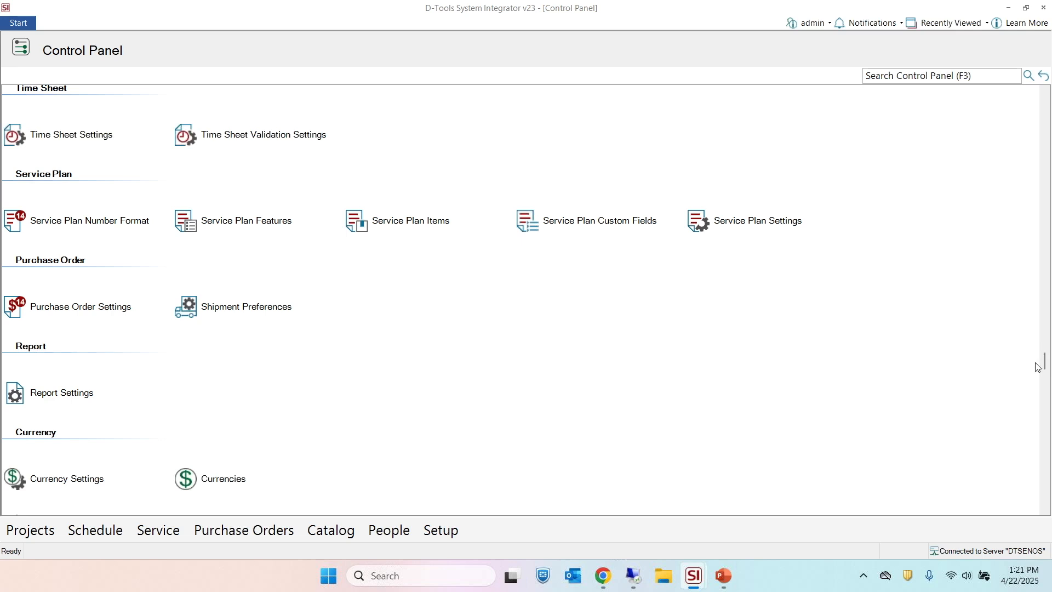
pyautogui.moveTo(1044, 360); pyautogui.dragTo(1038, 89)
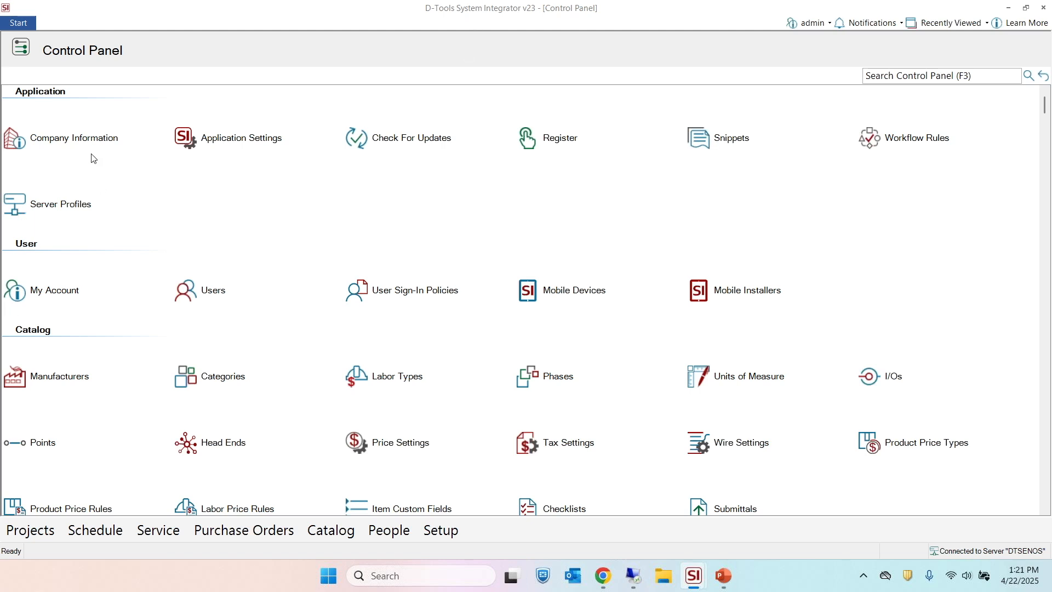
pyautogui.click(78, 142)
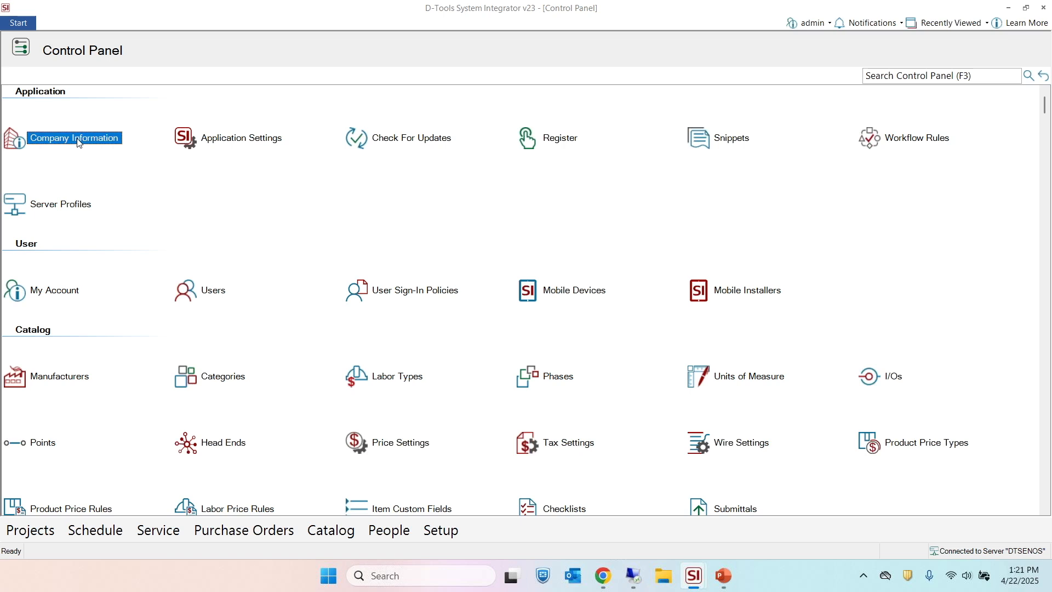
pyautogui.doubleClick(78, 141)
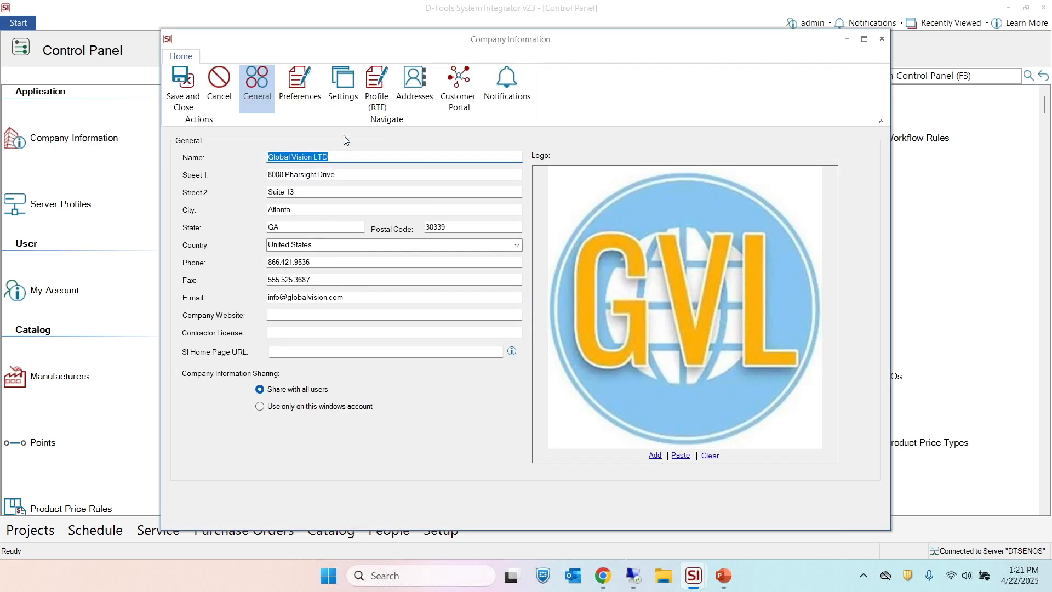
# Step: Review the company's Settings sharing options, Preferences and General information, and close Company Information without saving
pyautogui.click(316, 96)
pyautogui.click(345, 91)
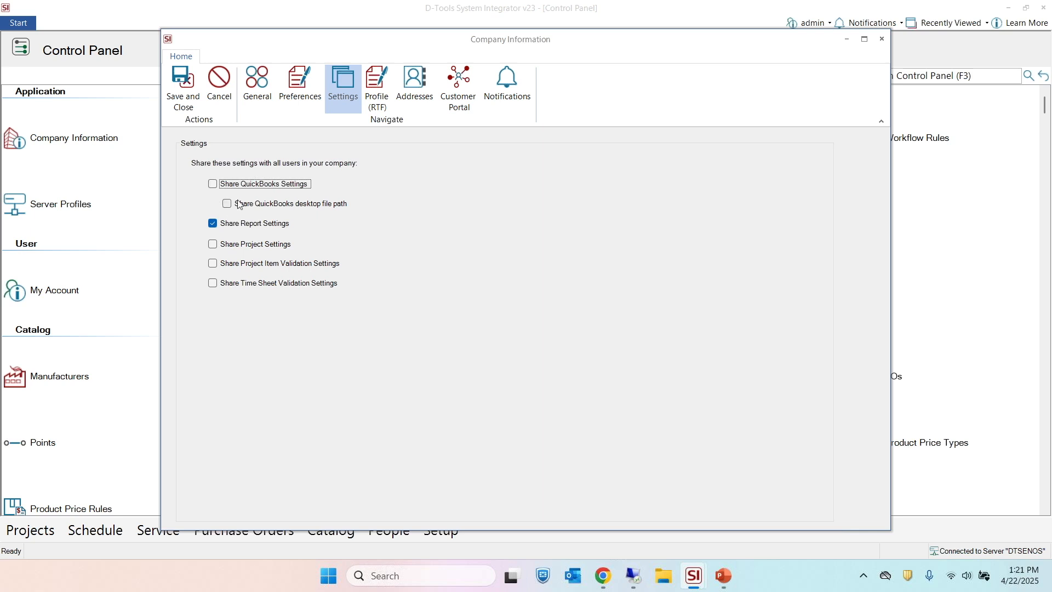
pyautogui.click(252, 93)
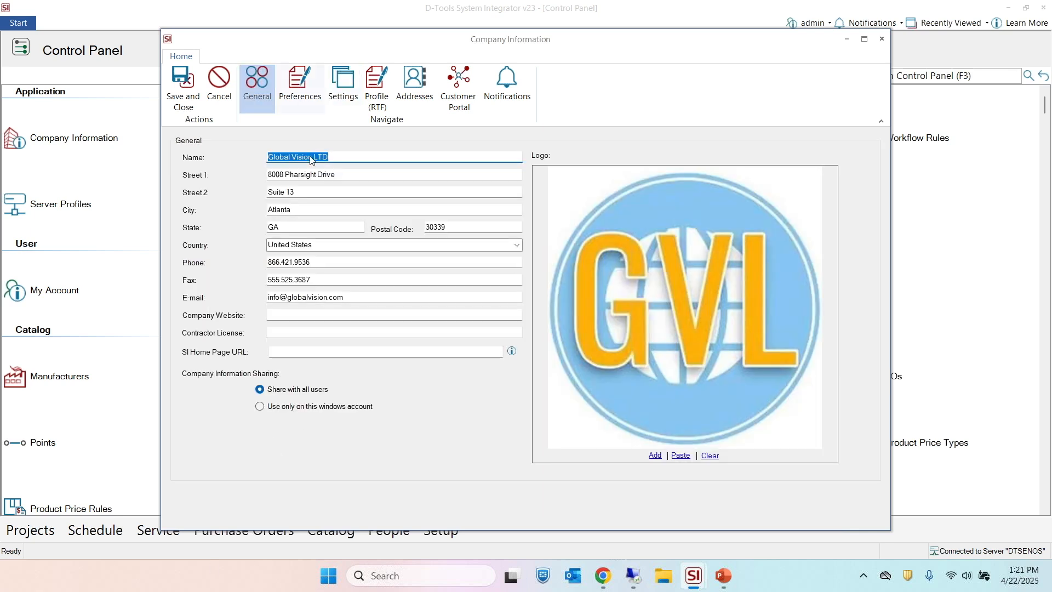
pyautogui.click(312, 95)
pyautogui.click(341, 99)
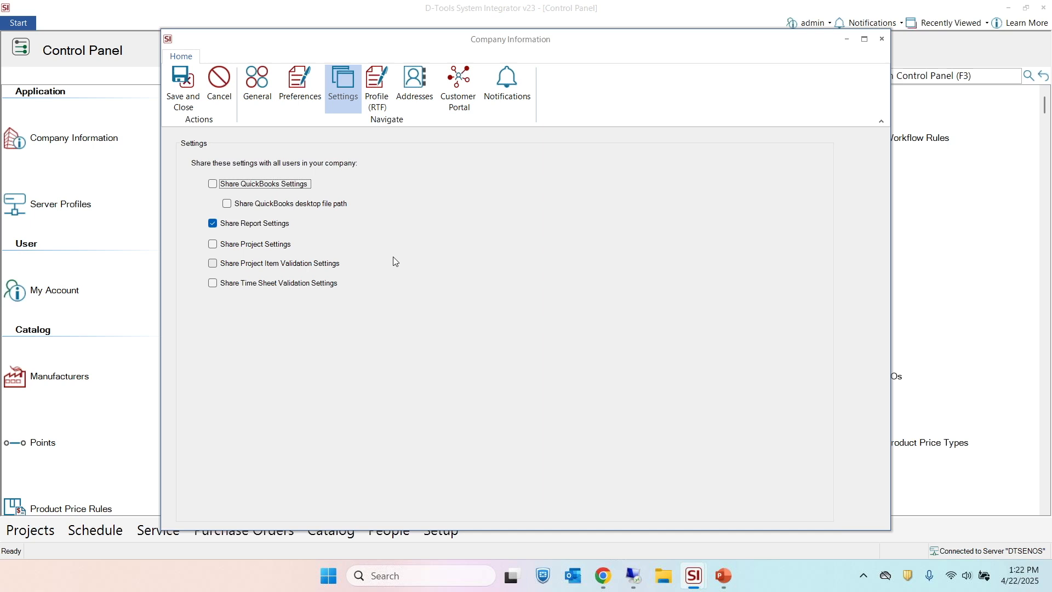
pyautogui.click(300, 97)
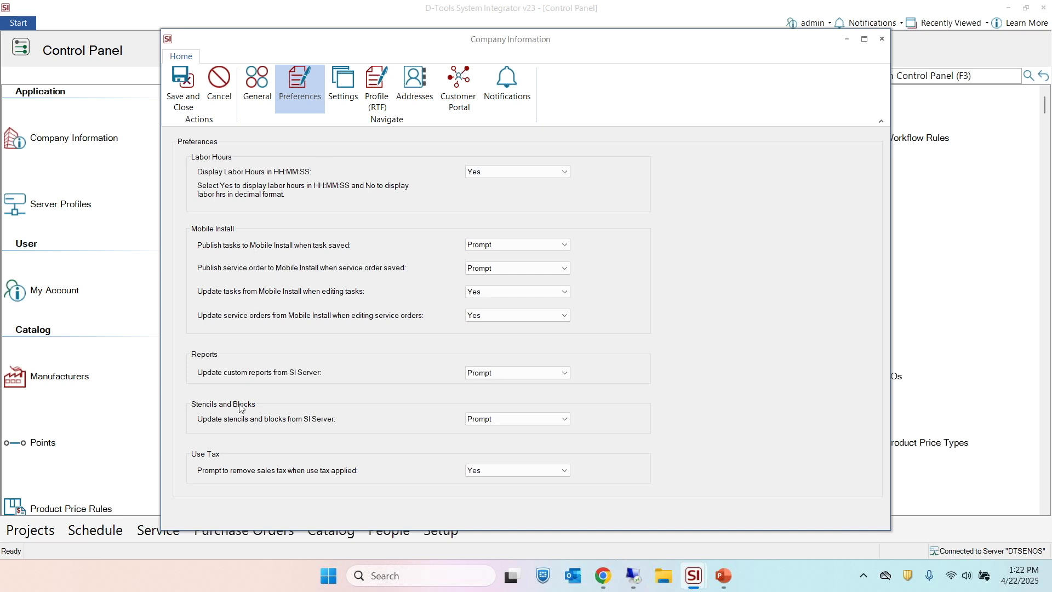
pyautogui.click(263, 104)
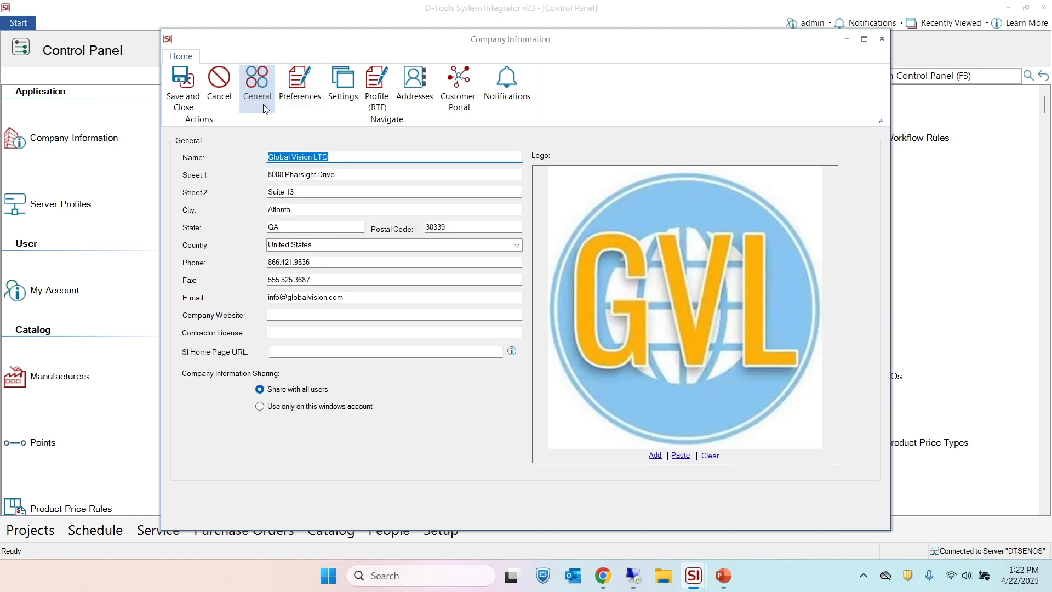
pyautogui.click(881, 38)
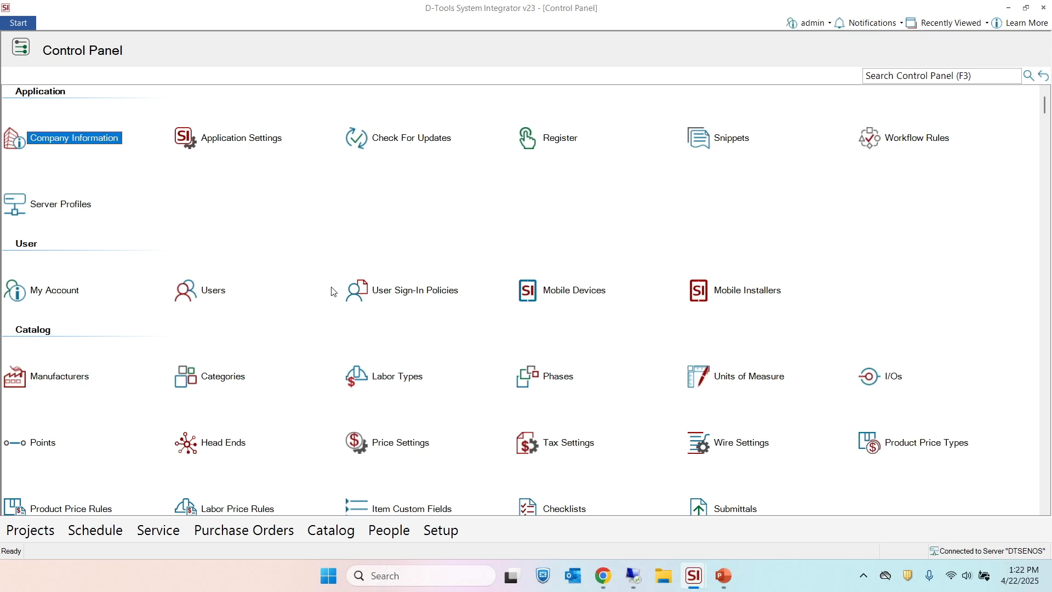
# Step: Open User Groups from user management, examine the Administrator group's Projects permissions, and close both windows without changes
pyautogui.doubleClick(189, 295)
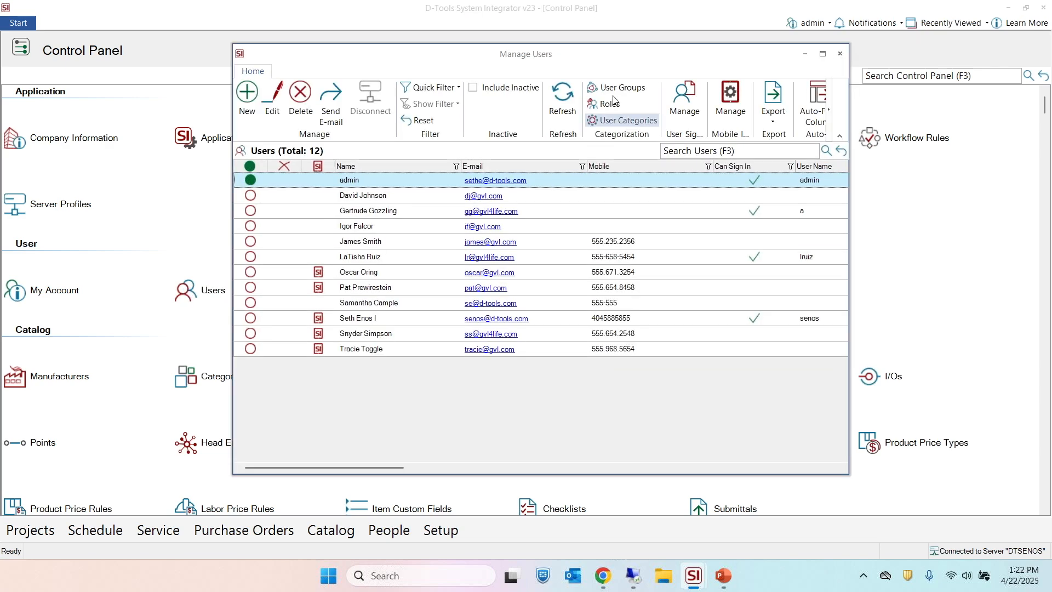
pyautogui.click(617, 87)
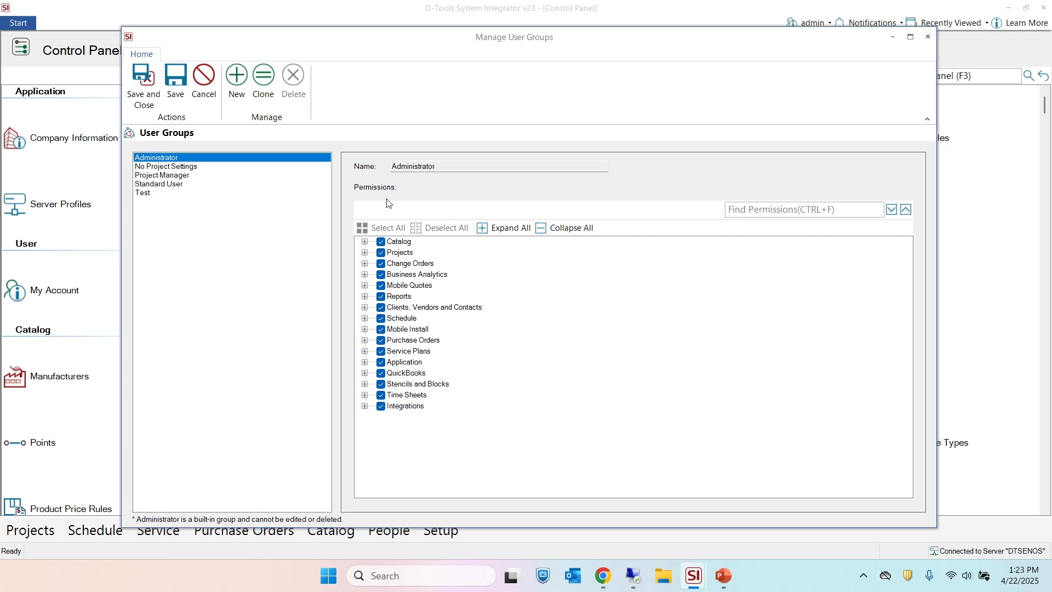
pyautogui.click(364, 252)
pyautogui.scroll(-2, 466, 353)
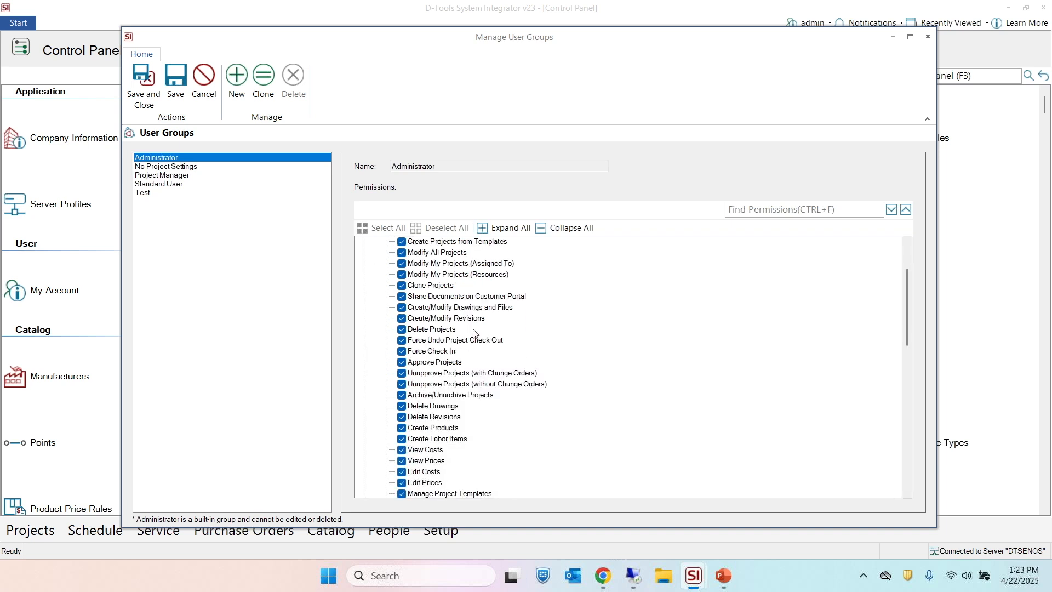
pyautogui.scroll(2, 472, 335)
pyautogui.click(457, 332)
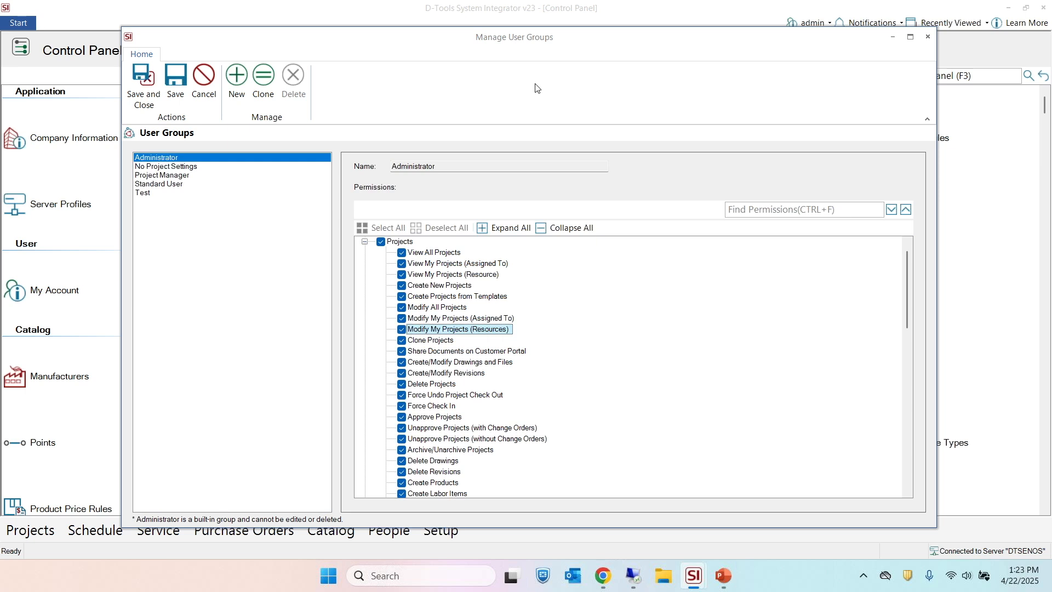
pyautogui.scroll(-2, 489, 360)
pyautogui.scroll(-5, 489, 359)
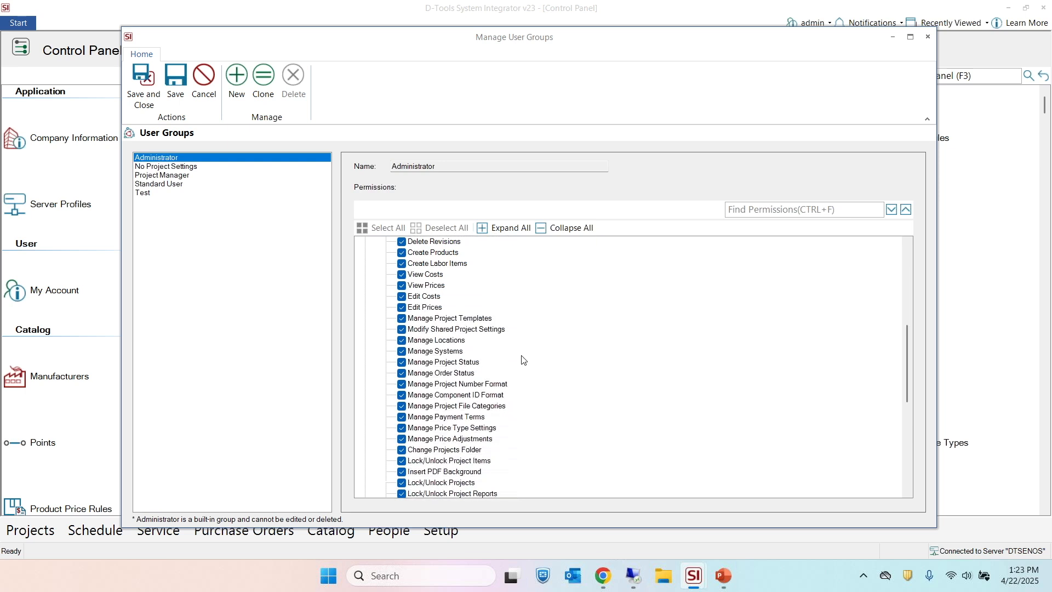
pyautogui.scroll(-1, 545, 361)
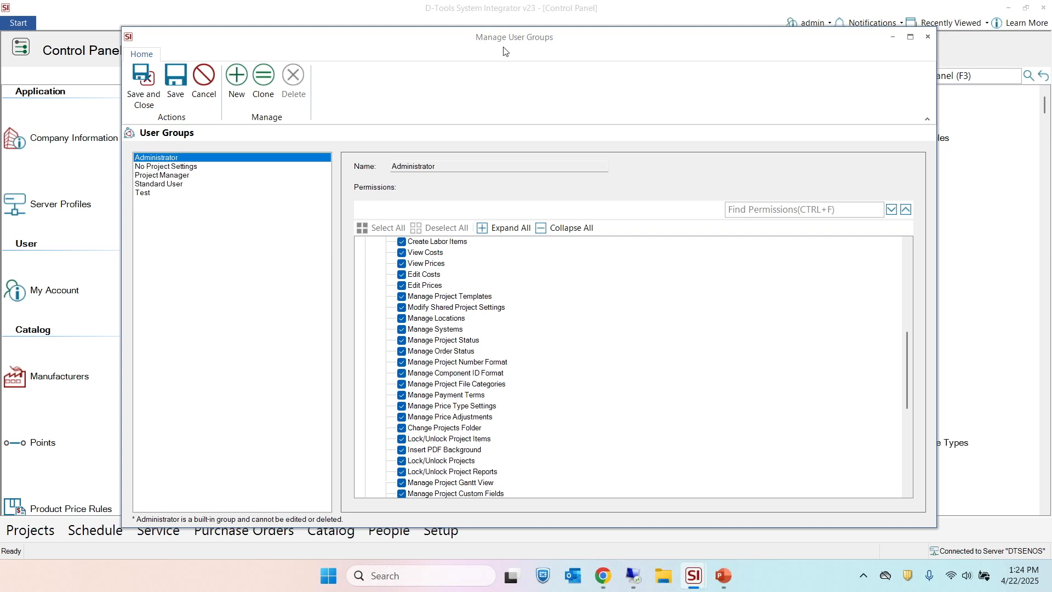
pyautogui.click(926, 37)
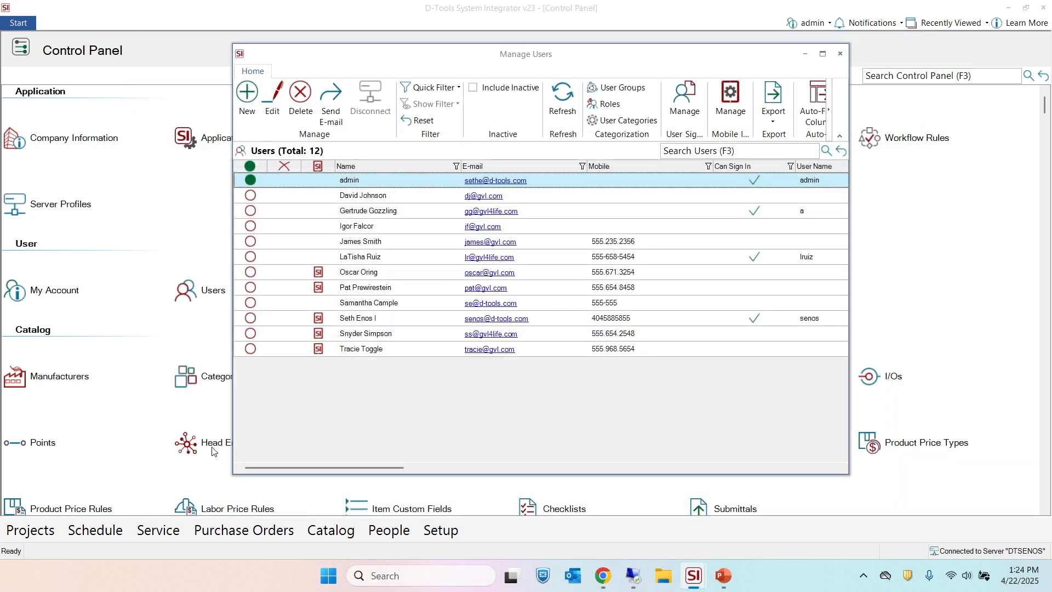
pyautogui.click(840, 53)
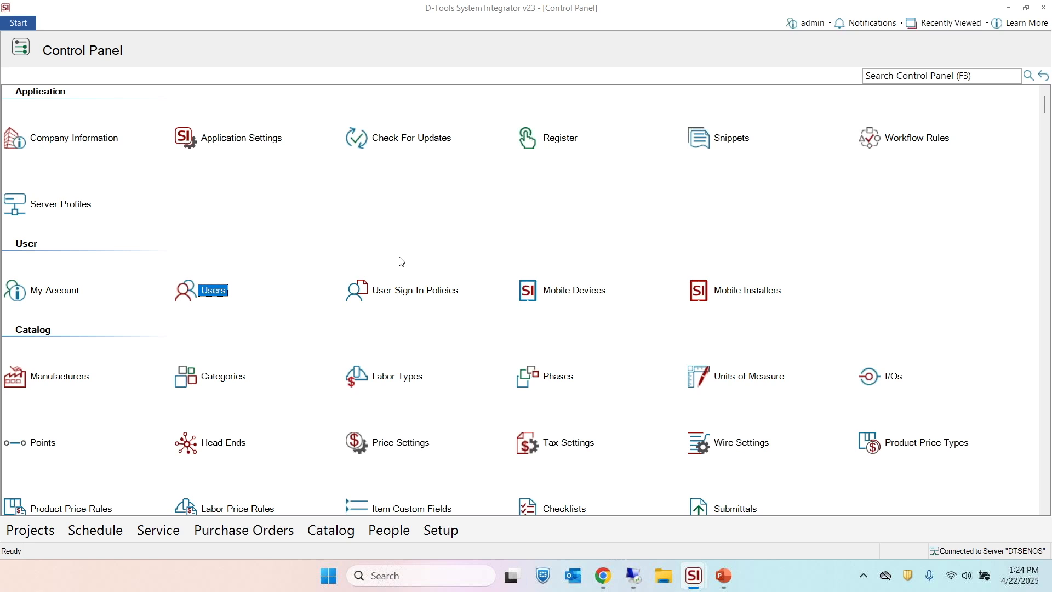
# Step: Open Project Settings from the Control Panel, check its General options, and close it without saving
pyautogui.scroll(-2, 364, 304)
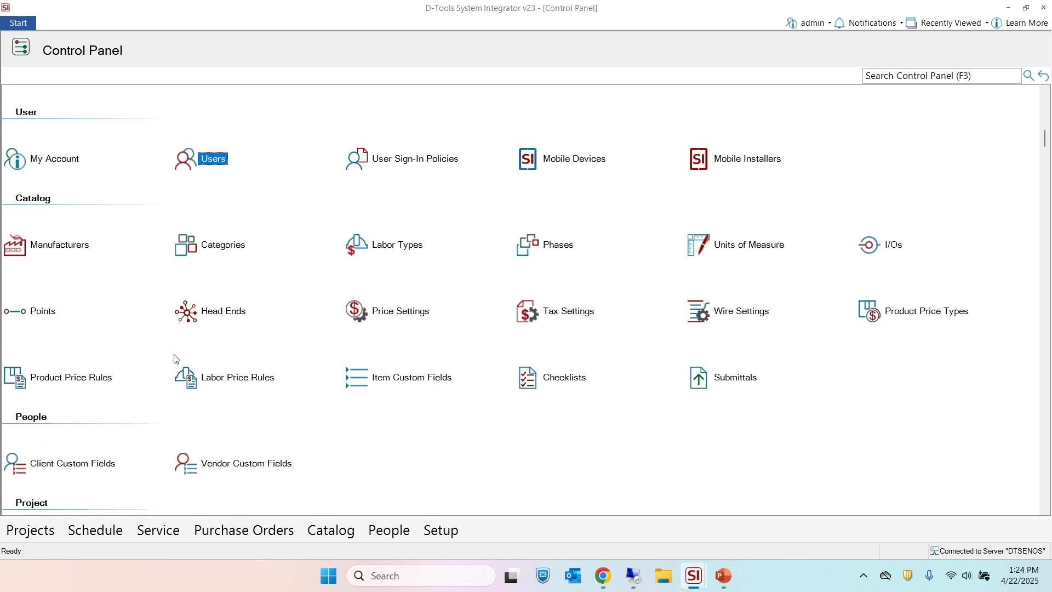
pyautogui.scroll(-3, 173, 359)
pyautogui.click(64, 371)
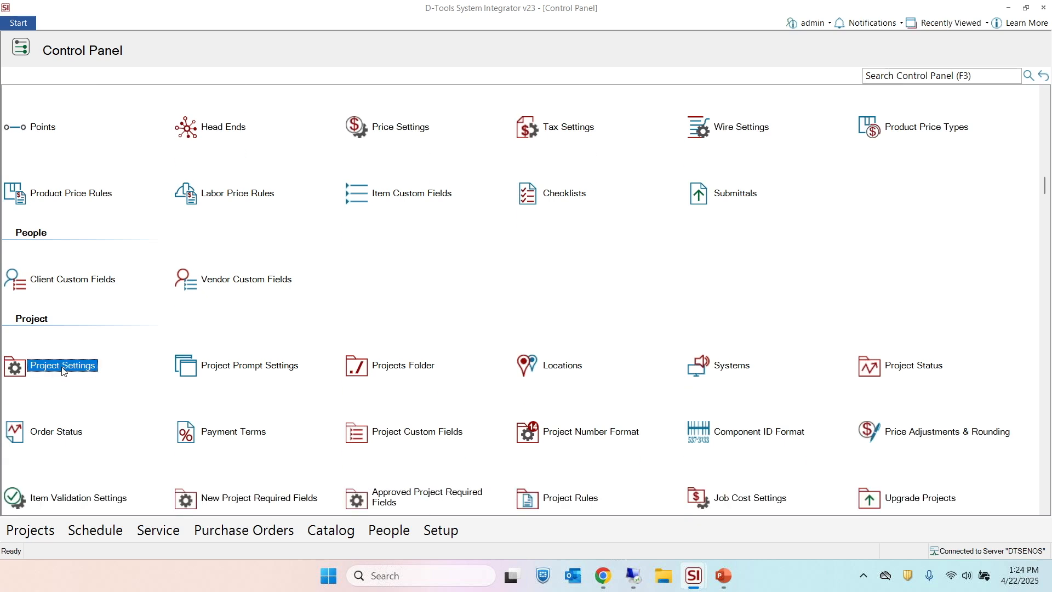
pyautogui.doubleClick(64, 371)
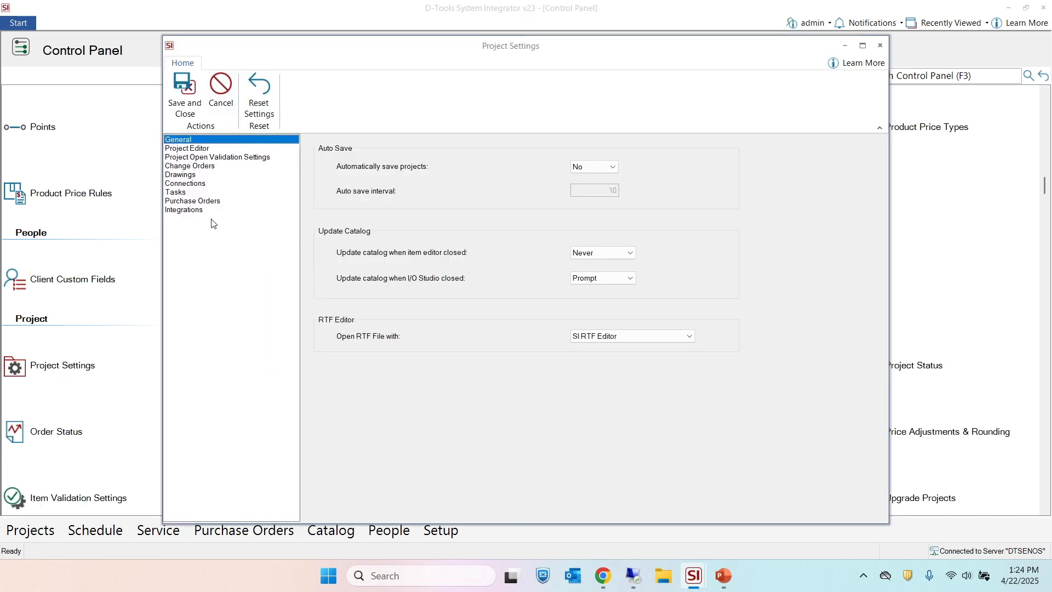
pyautogui.click(877, 48)
# Step: Open Project Prompt Settings and review its Project Editor, Drawing, Export and Check In options
pyautogui.scroll(-1, 469, 382)
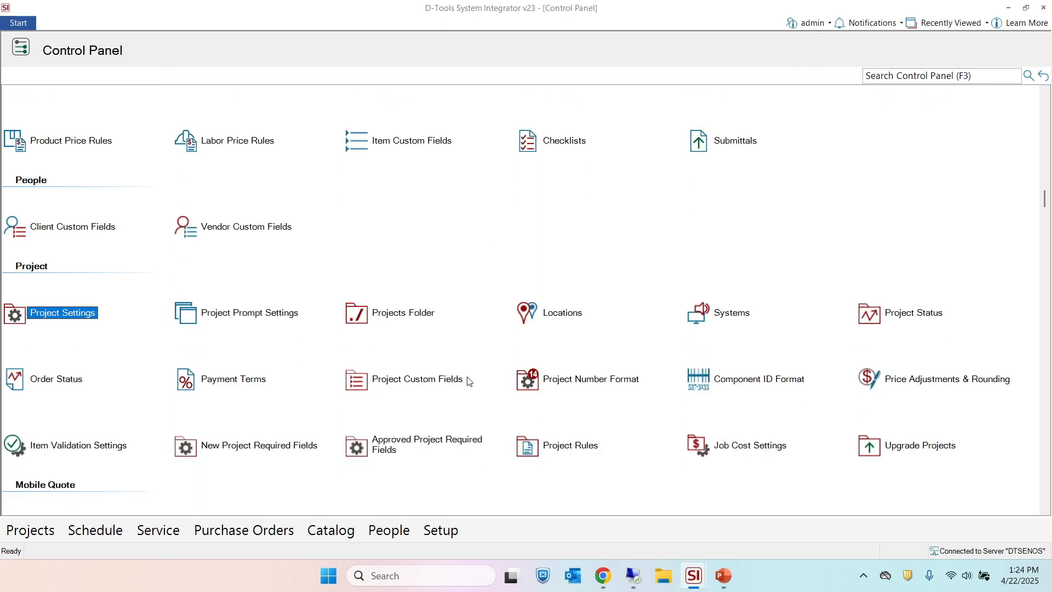
pyautogui.scroll(-1, 465, 398)
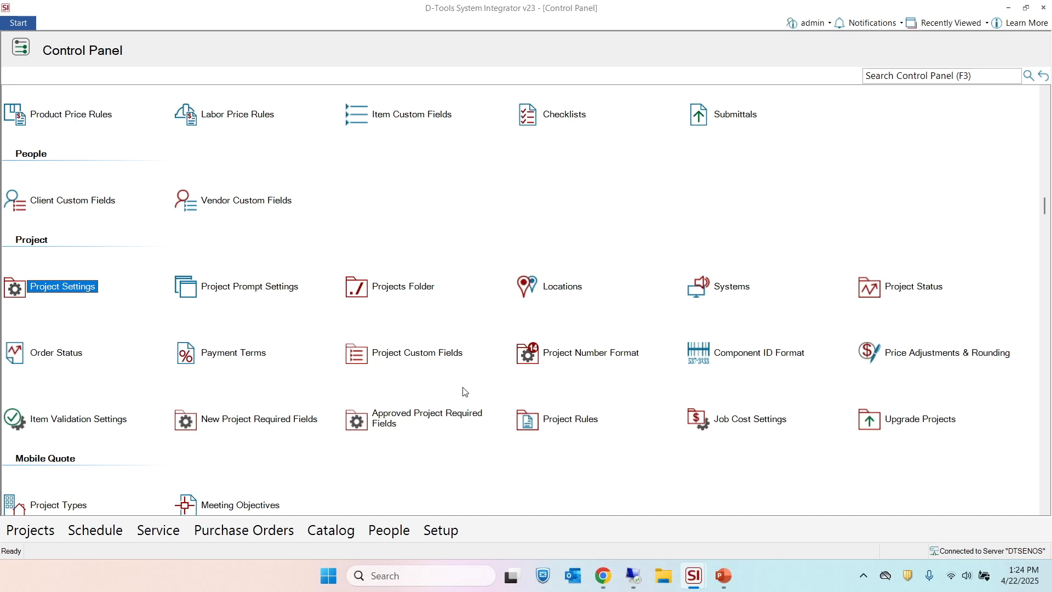
pyautogui.click(241, 287)
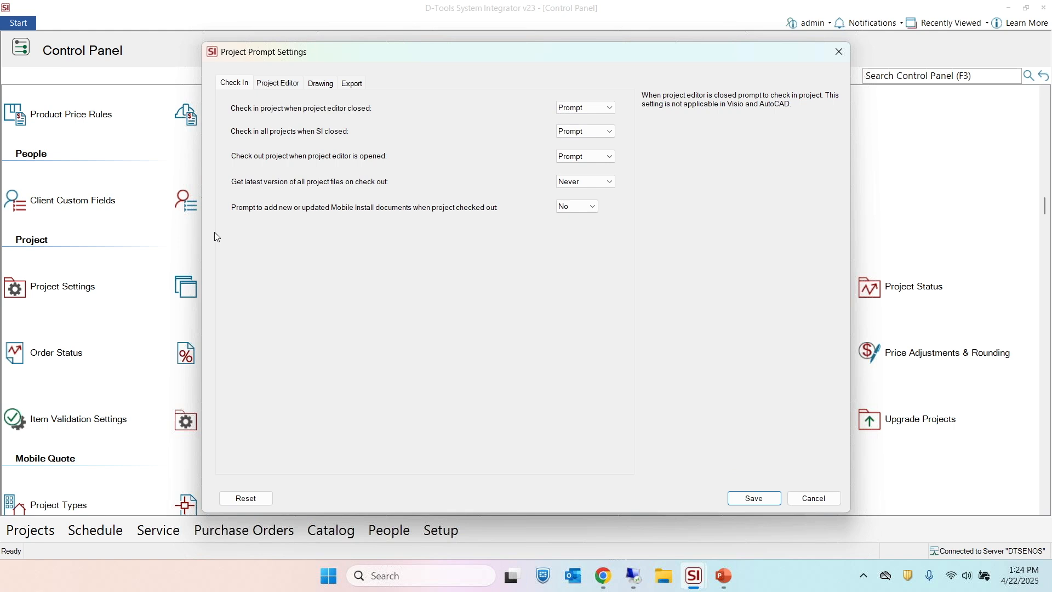
pyautogui.click(278, 83)
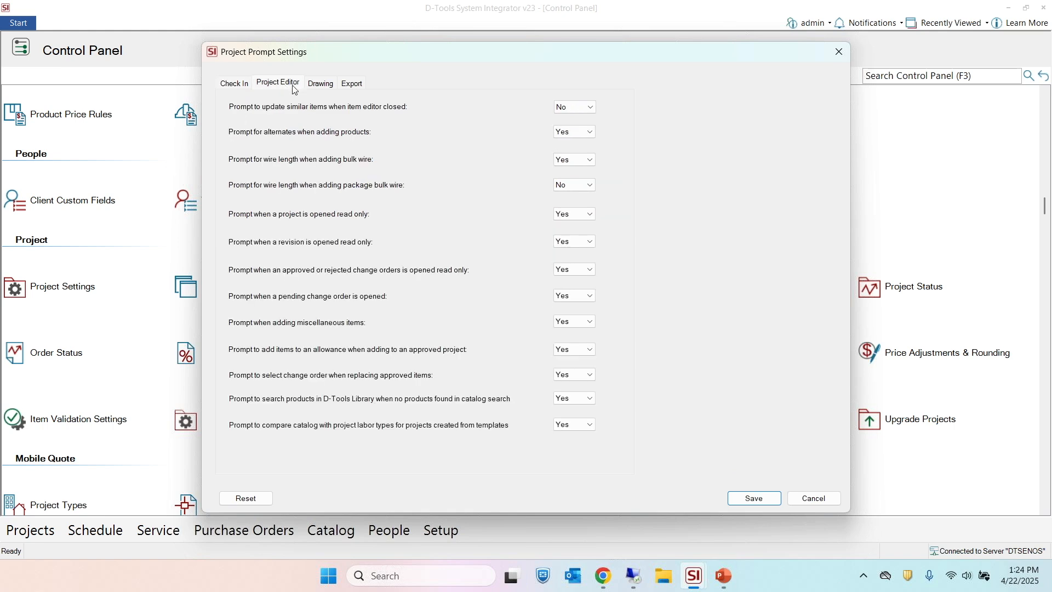
pyautogui.click(321, 84)
pyautogui.click(361, 86)
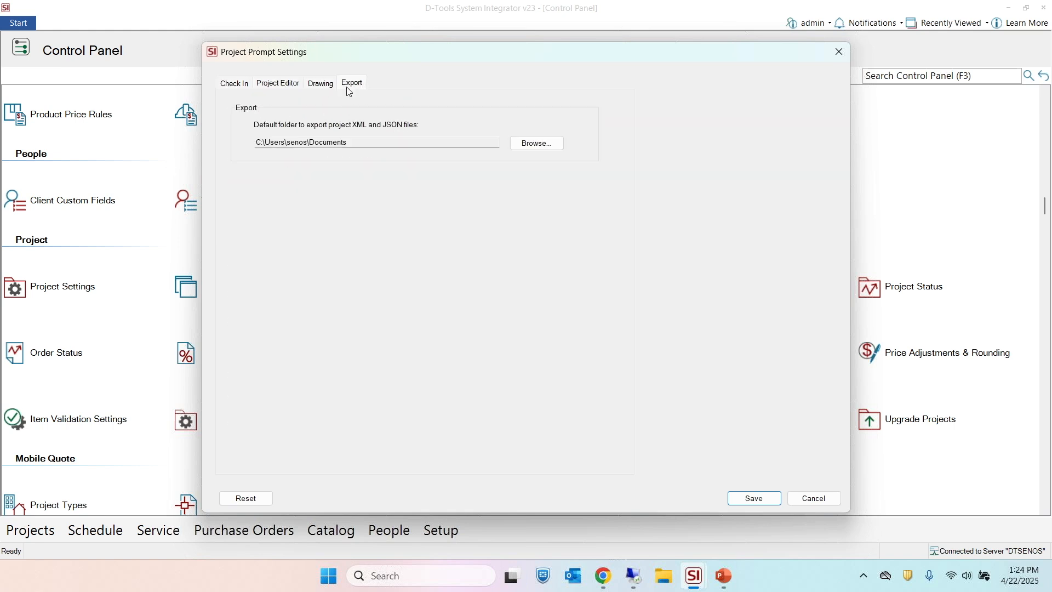
pyautogui.click(296, 88)
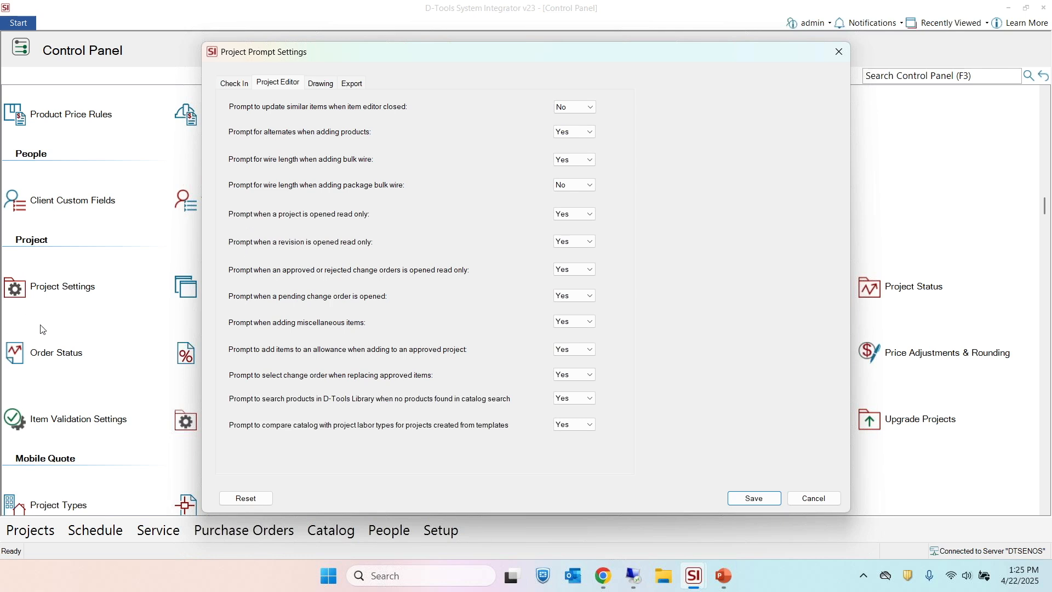
pyautogui.click(235, 81)
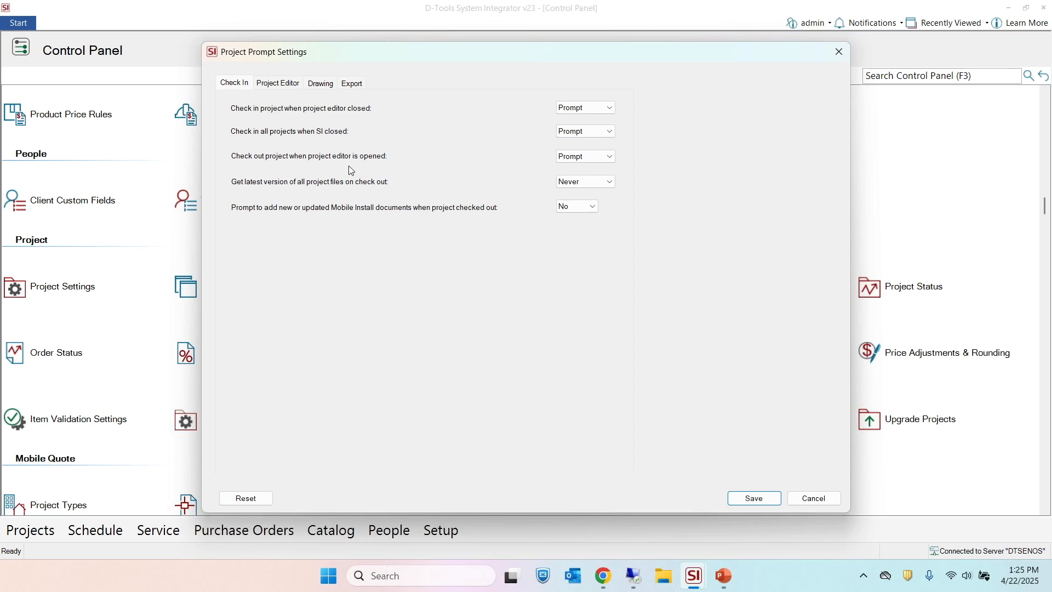
# Step: Set project check-out on opening the project editor to Automatic, and close Project Prompt Settings without saving
pyautogui.click(608, 157)
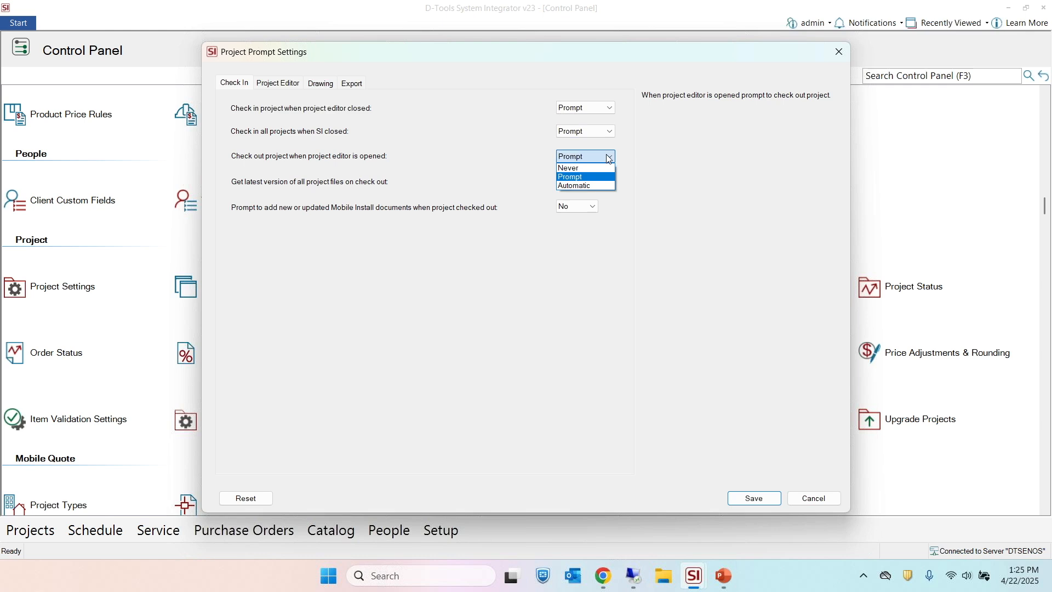
pyautogui.click(567, 186)
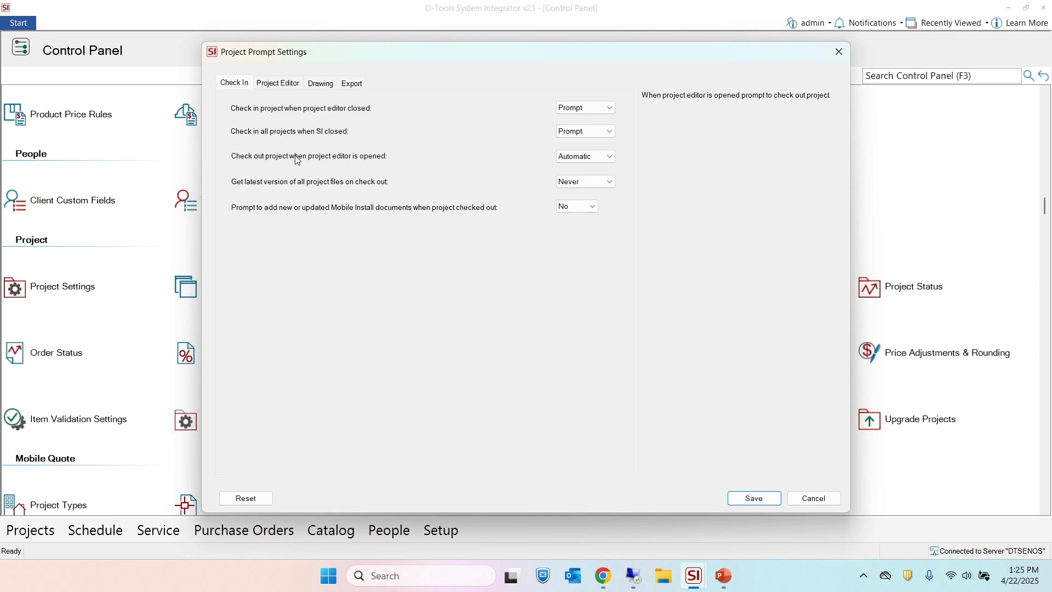
pyautogui.click(590, 158)
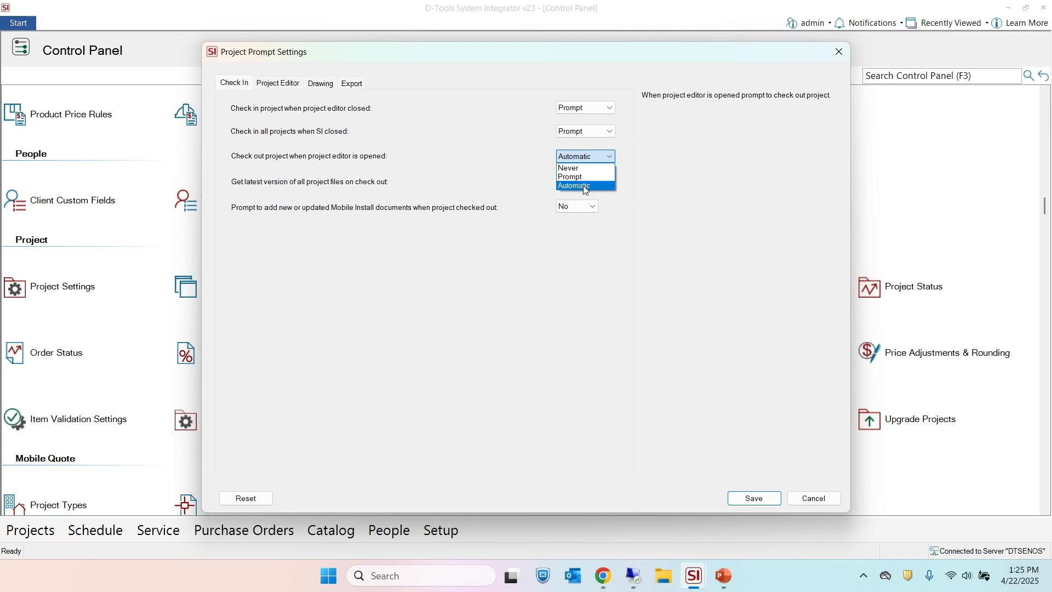
pyautogui.click(731, 146)
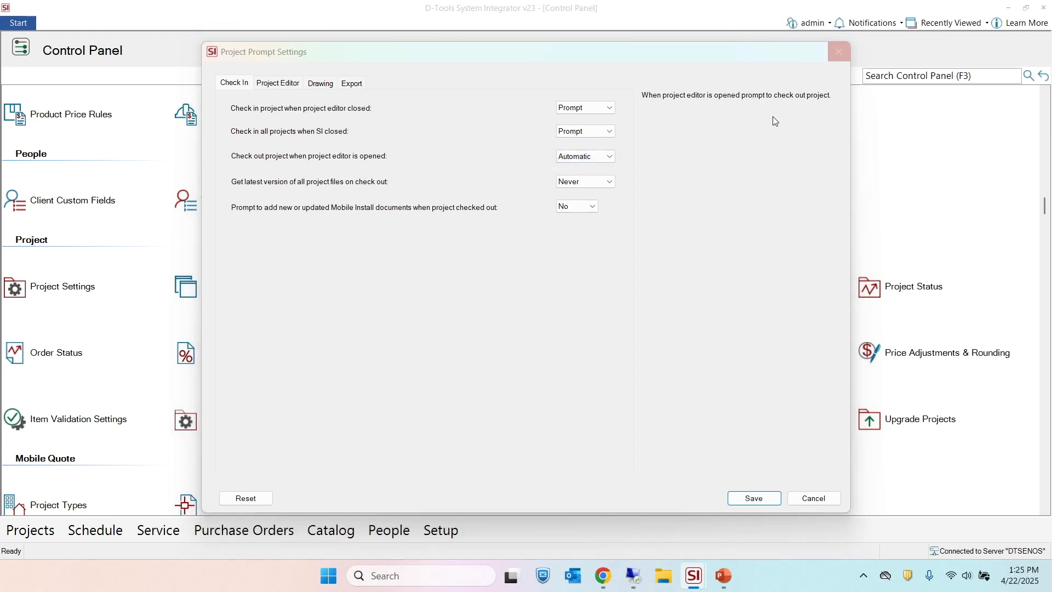
pyautogui.click(839, 53)
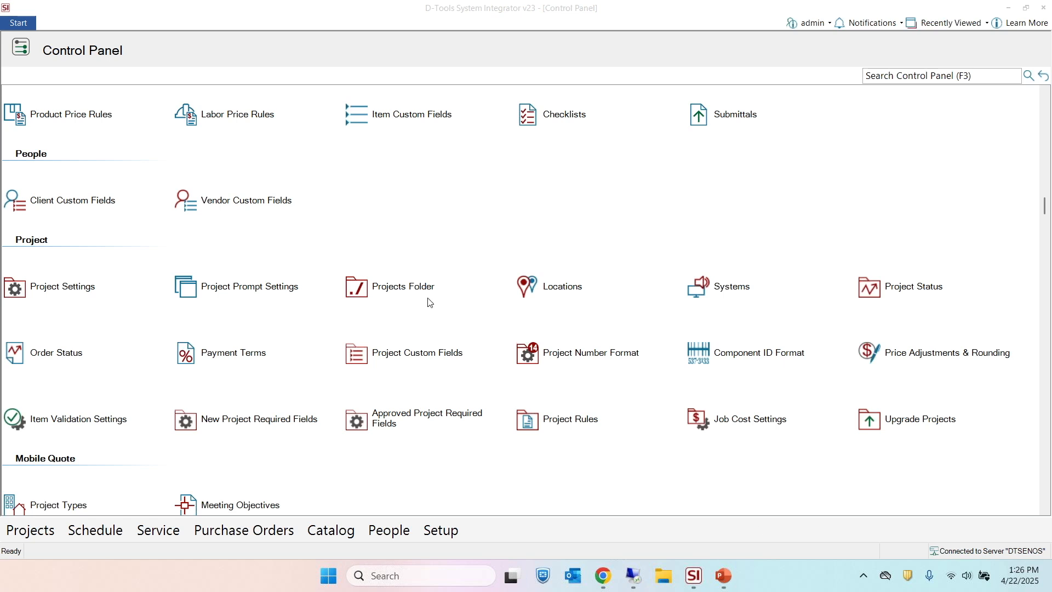
# Step: Open Item Custom Fields from the Control Panel, review the field types that can be added, and close it without changes
pyautogui.scroll(2, 427, 301)
pyautogui.doubleClick(398, 220)
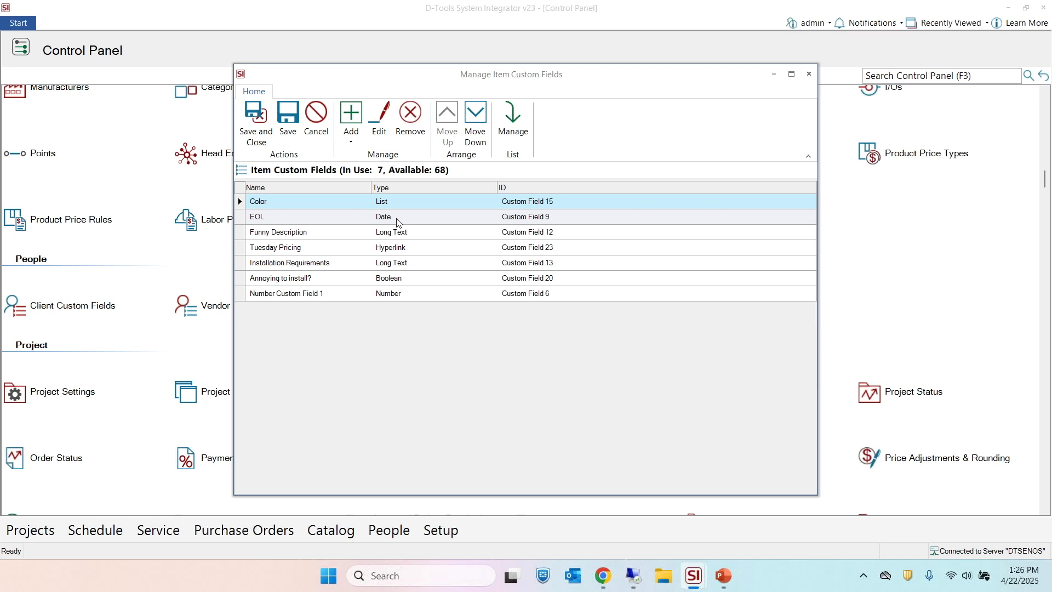
pyautogui.click(351, 139)
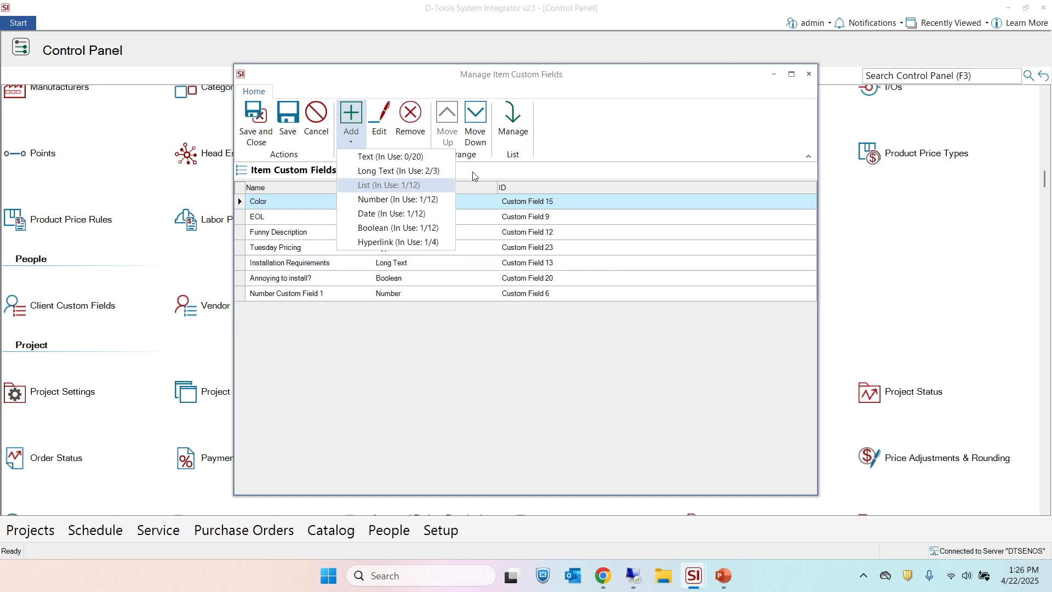
pyautogui.click(660, 83)
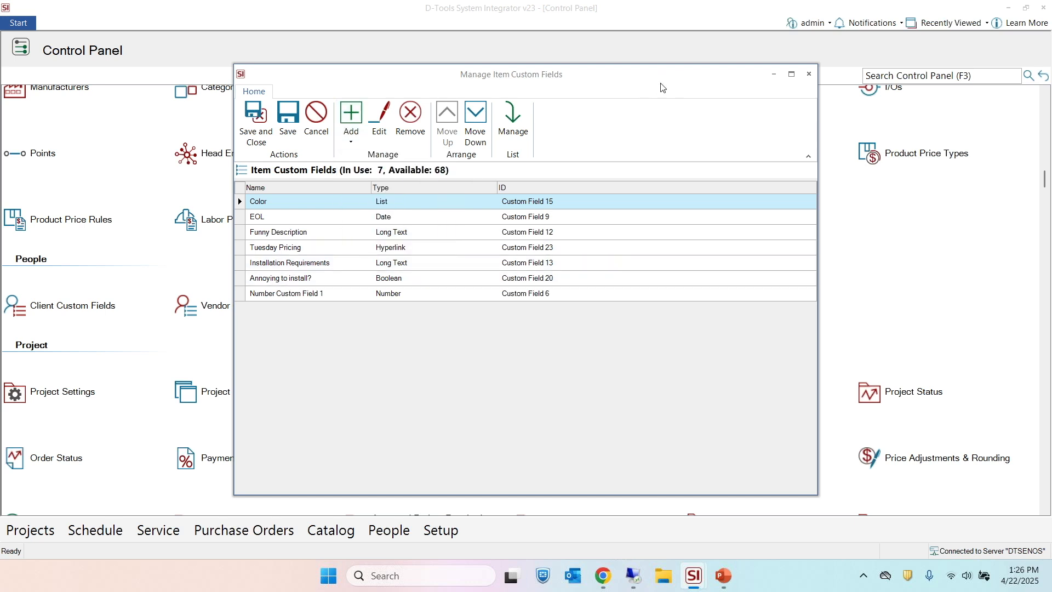
pyautogui.click(814, 74)
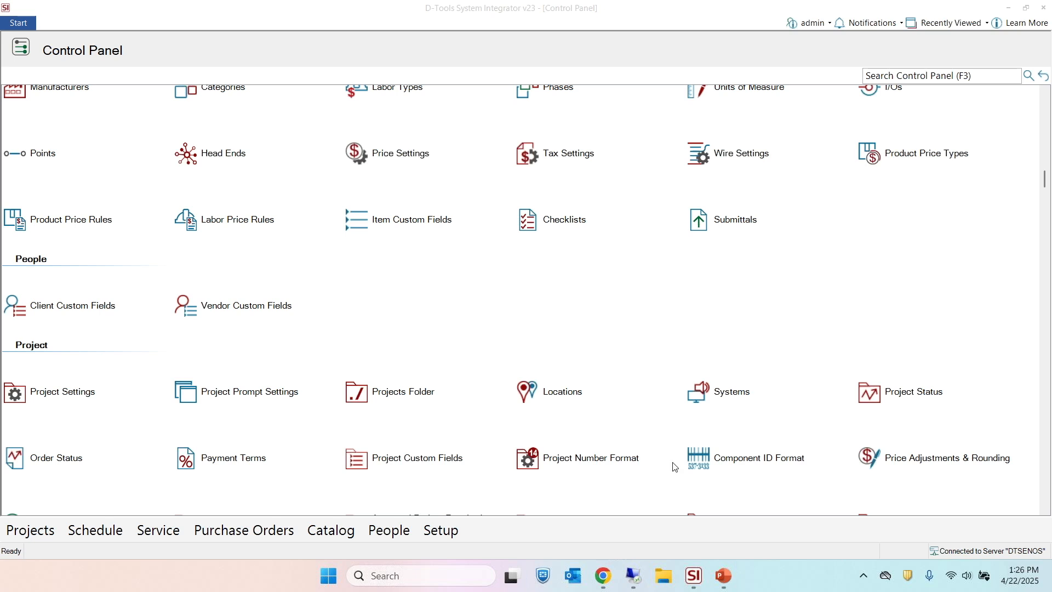
# Step: Open Project Settings, review the RTF editor choices while keeping SI RTF Editor, and close it without saving
pyautogui.scroll(5, 518, 292)
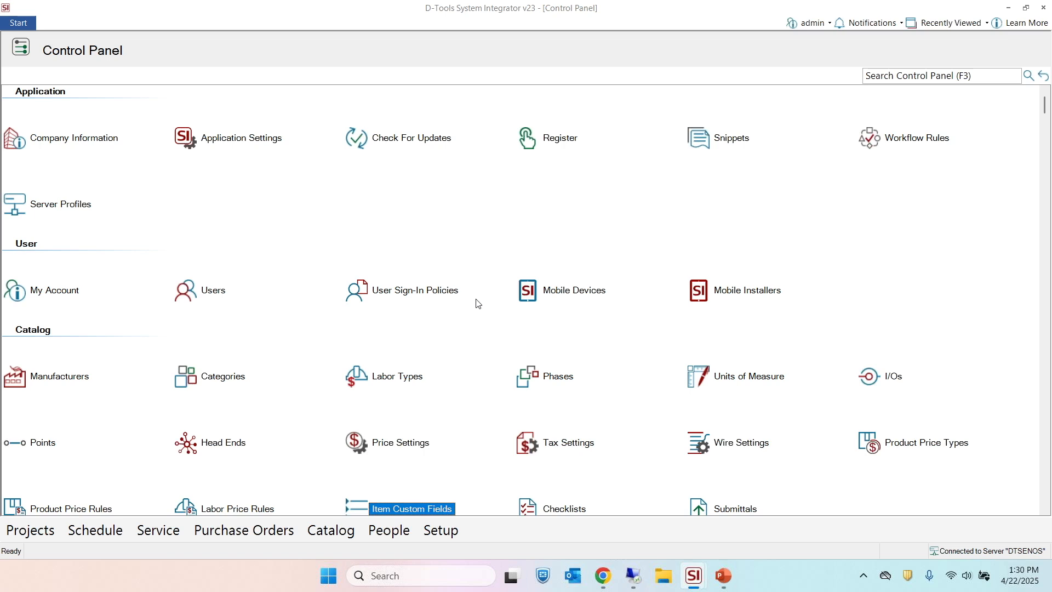
pyautogui.scroll(-4, 100, 357)
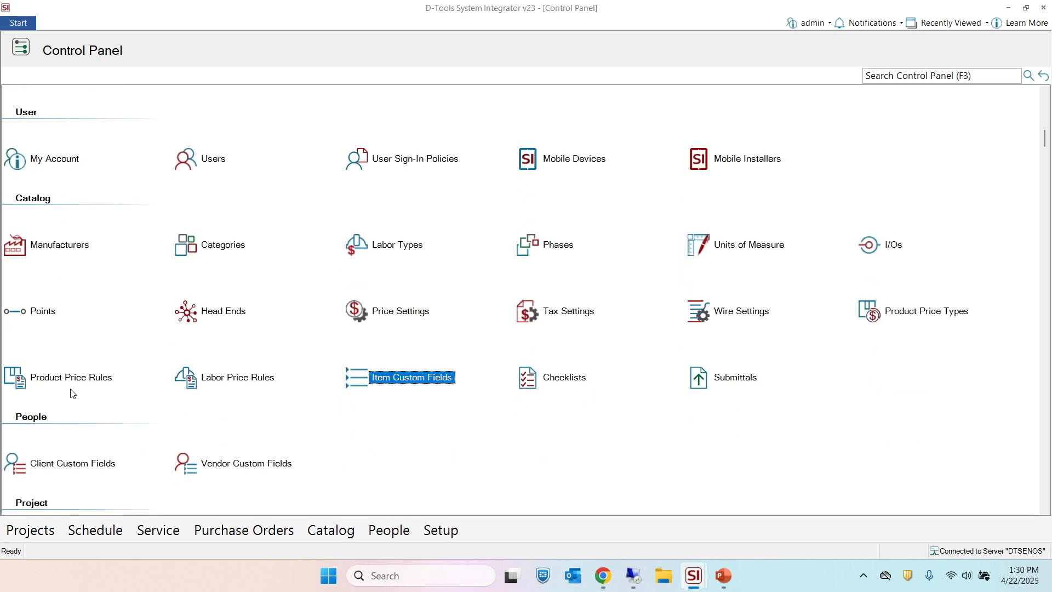
pyautogui.click(34, 444)
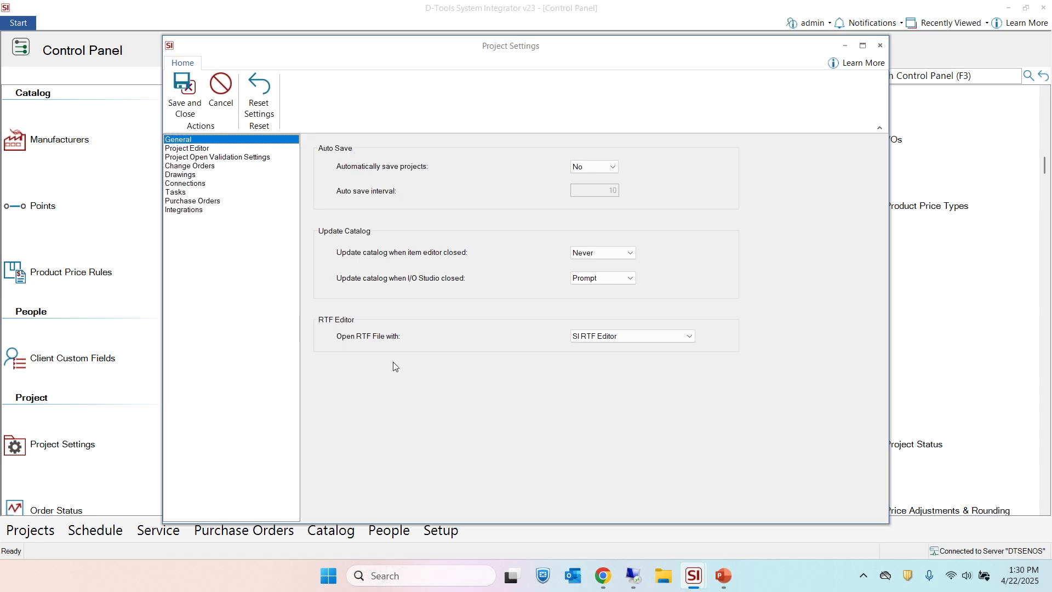
pyautogui.click(628, 337)
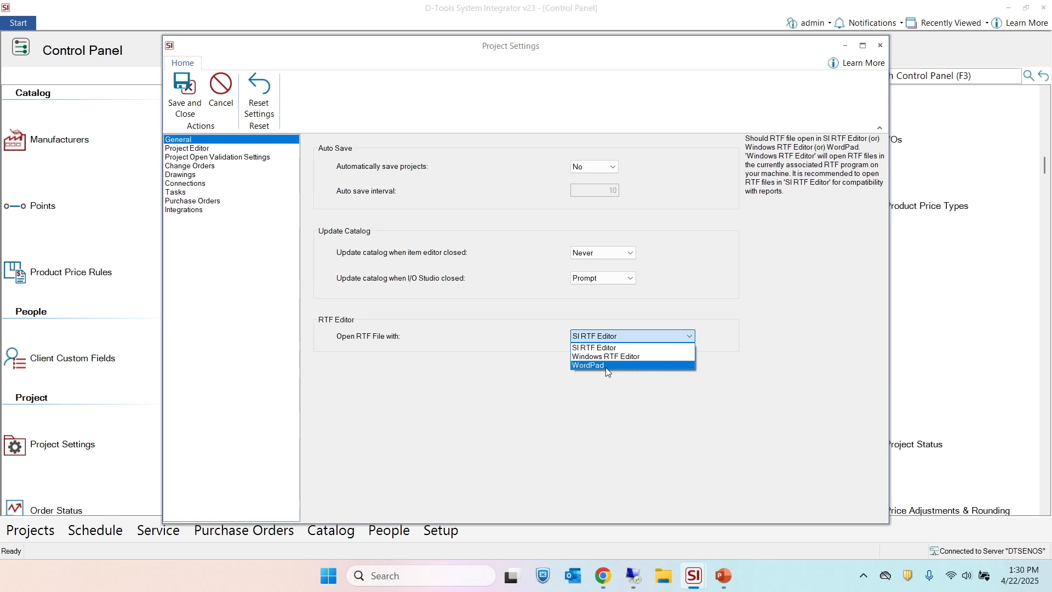
pyautogui.click(597, 347)
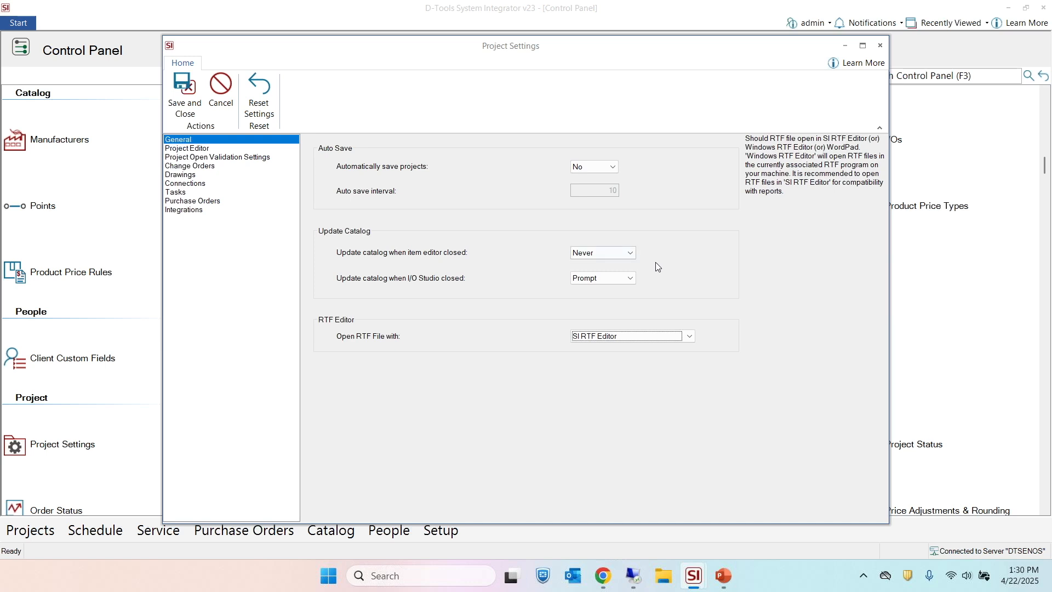
pyautogui.click(879, 45)
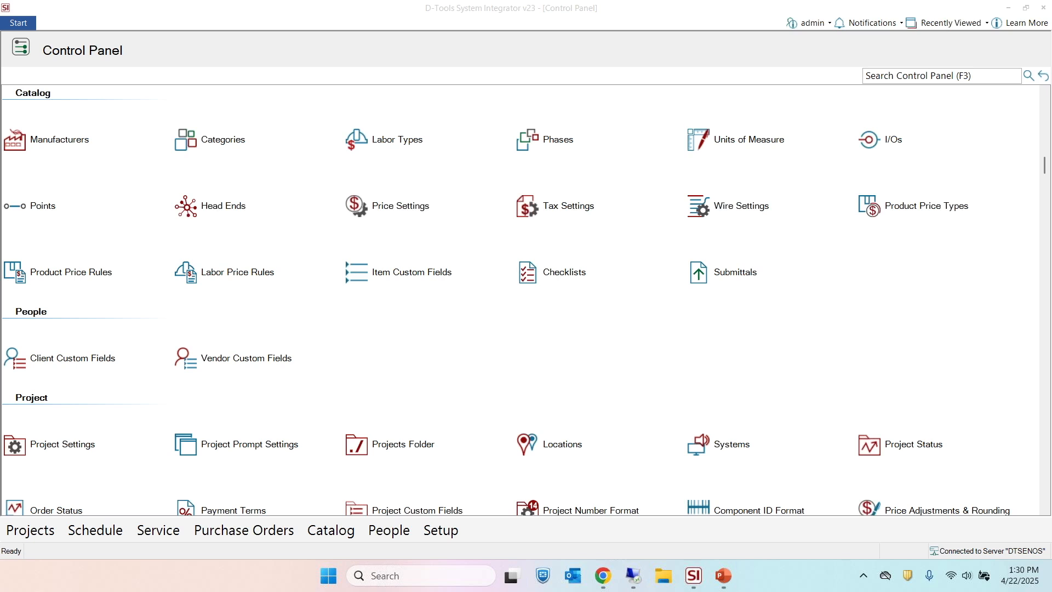
# Step: Open the Project Explorer with the list of active projects
pyautogui.click(16, 24)
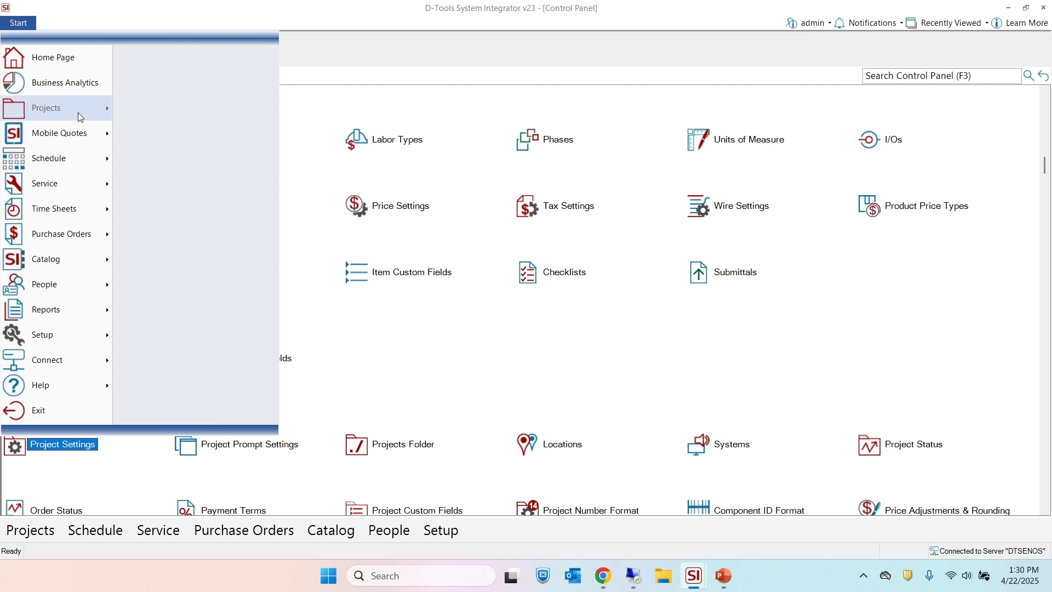
pyautogui.click(110, 108)
pyautogui.click(165, 69)
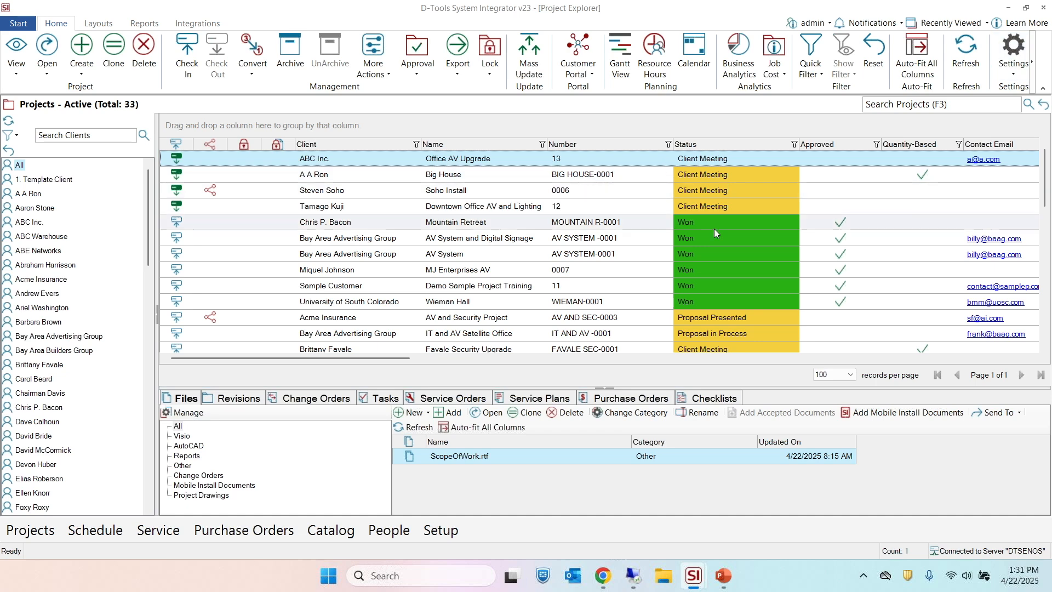
# Step: Open the Project Status settings, review the statuses with their states, probabilities and colors, and close without changes
pyautogui.click(998, 70)
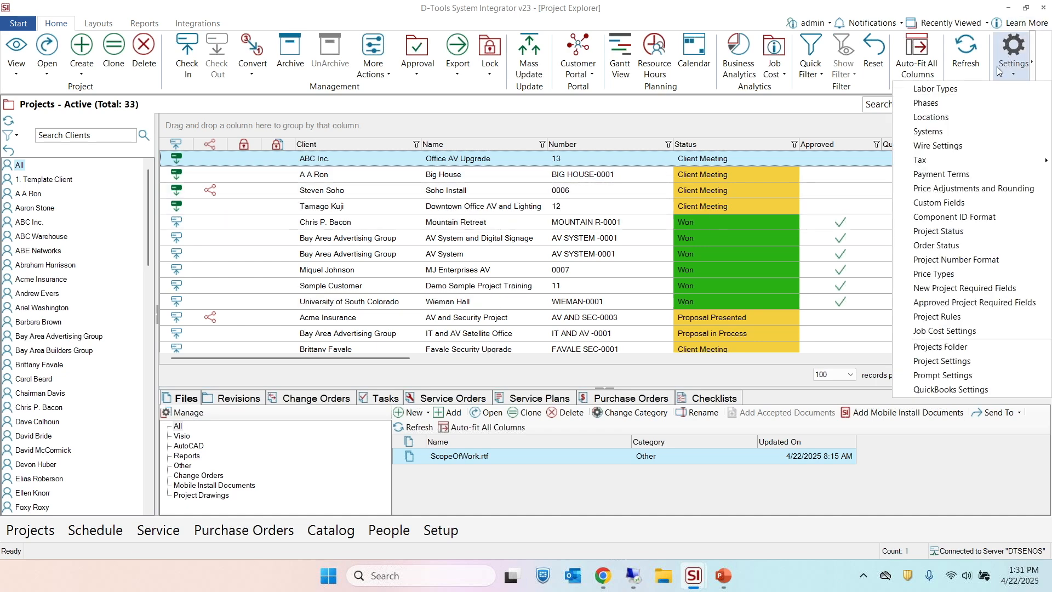
pyautogui.click(964, 231)
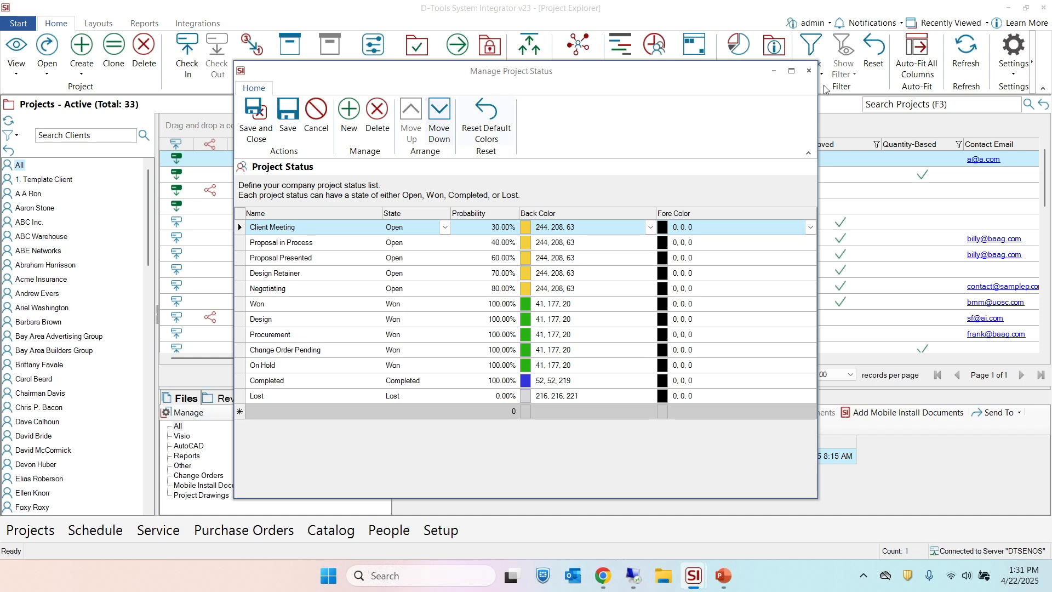
pyautogui.click(809, 76)
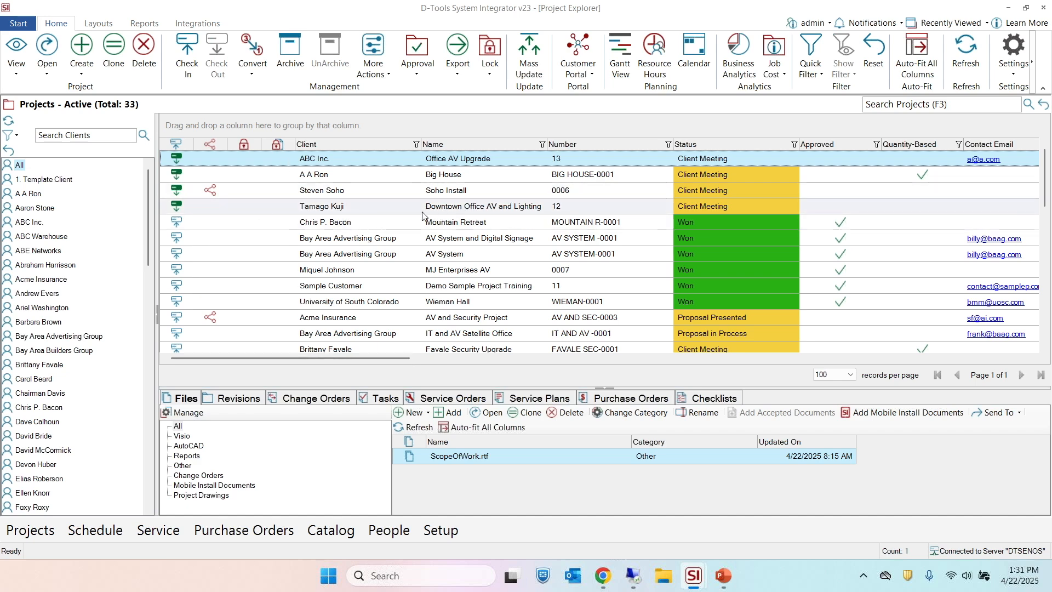
# Step: Switch the projects list to the standard Contact layout, examine its contact columns, and return to the General layout
pyautogui.click(93, 24)
pyautogui.click(91, 66)
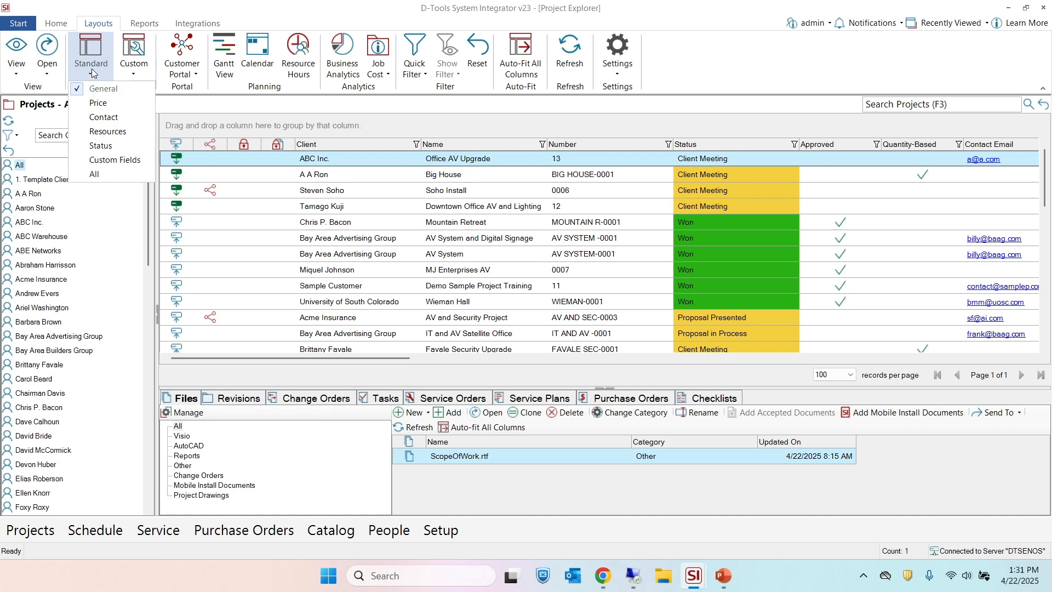
pyautogui.click(119, 119)
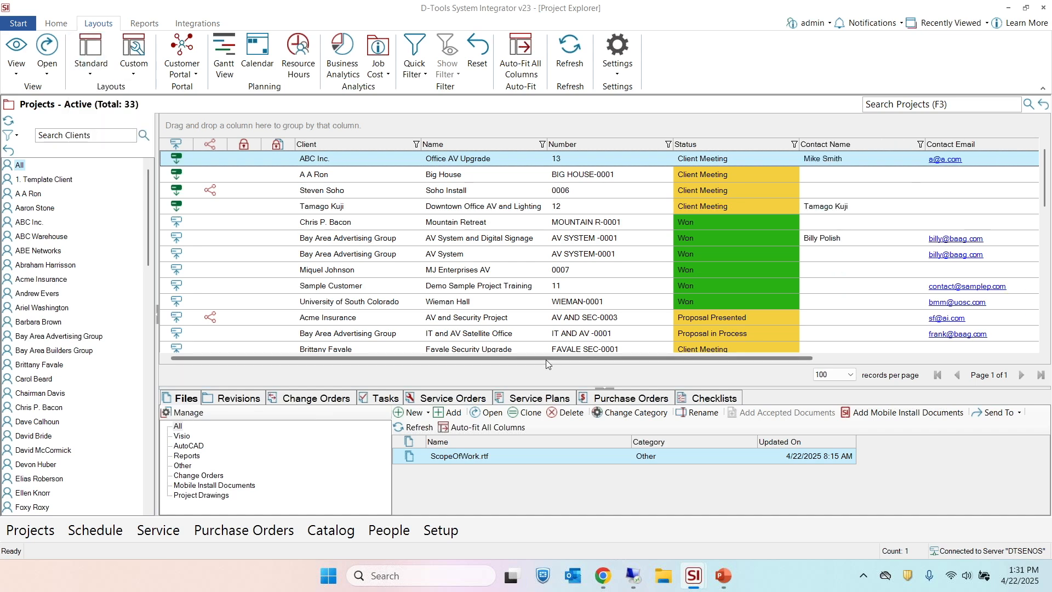
pyautogui.moveTo(478, 360); pyautogui.dragTo(702, 361)
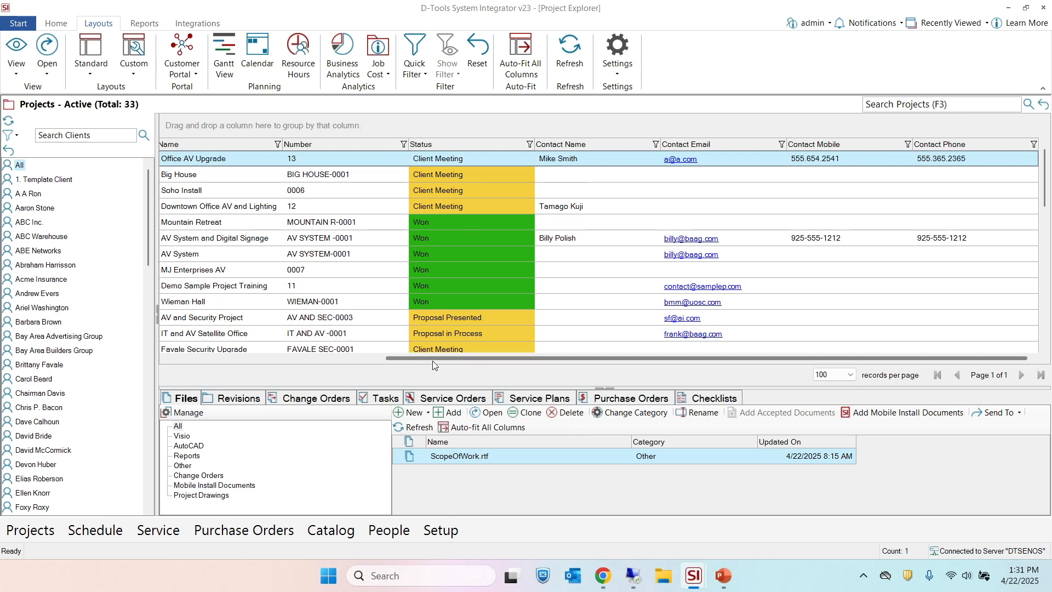
pyautogui.moveTo(428, 360); pyautogui.dragTo(131, 366)
pyautogui.click(235, 358)
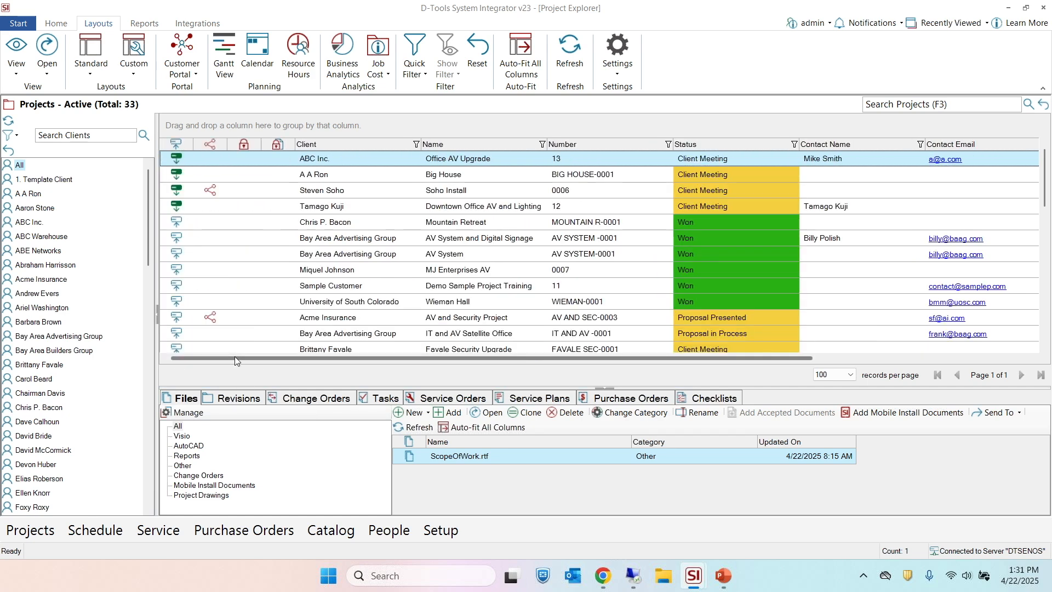
pyautogui.click(92, 60)
pyautogui.click(108, 89)
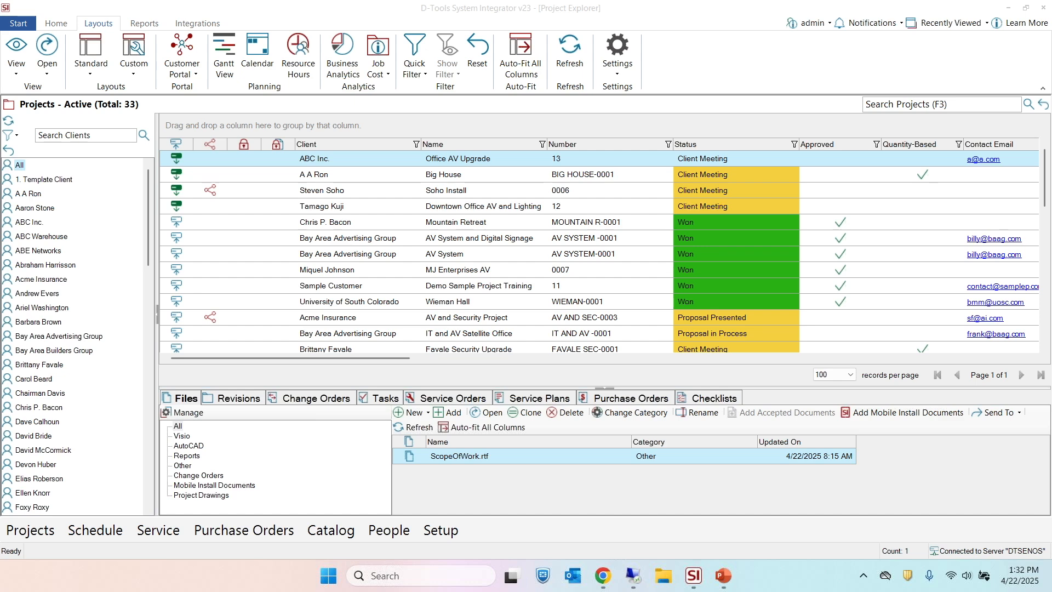
# Step: Create a template from the Downtown Office AV and Lighting project, including CoverPage.jpg and the New Construction Rough-In checklist
pyautogui.click(339, 211)
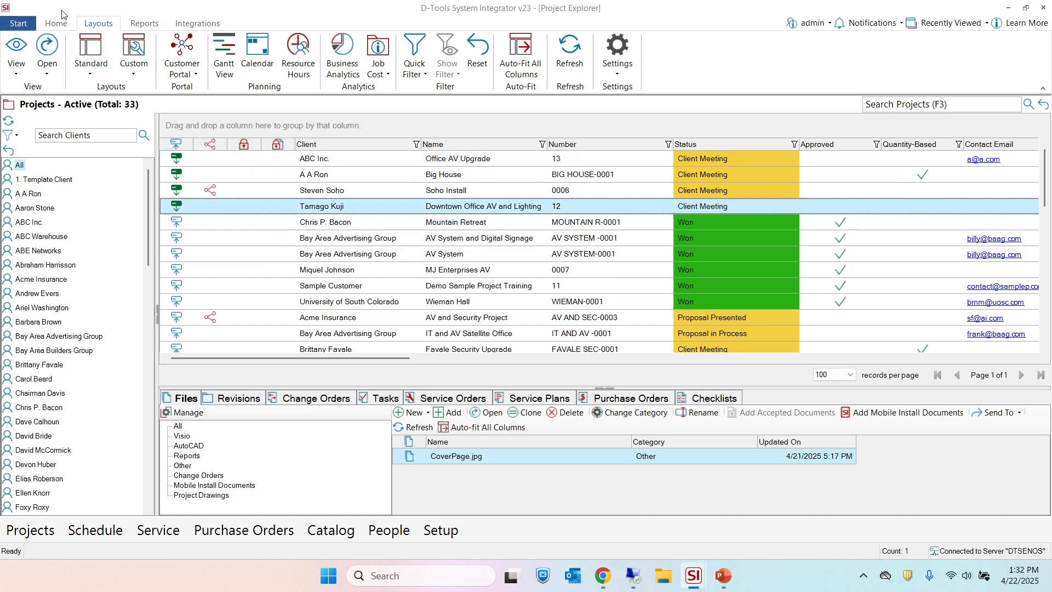
pyautogui.click(61, 25)
pyautogui.click(85, 64)
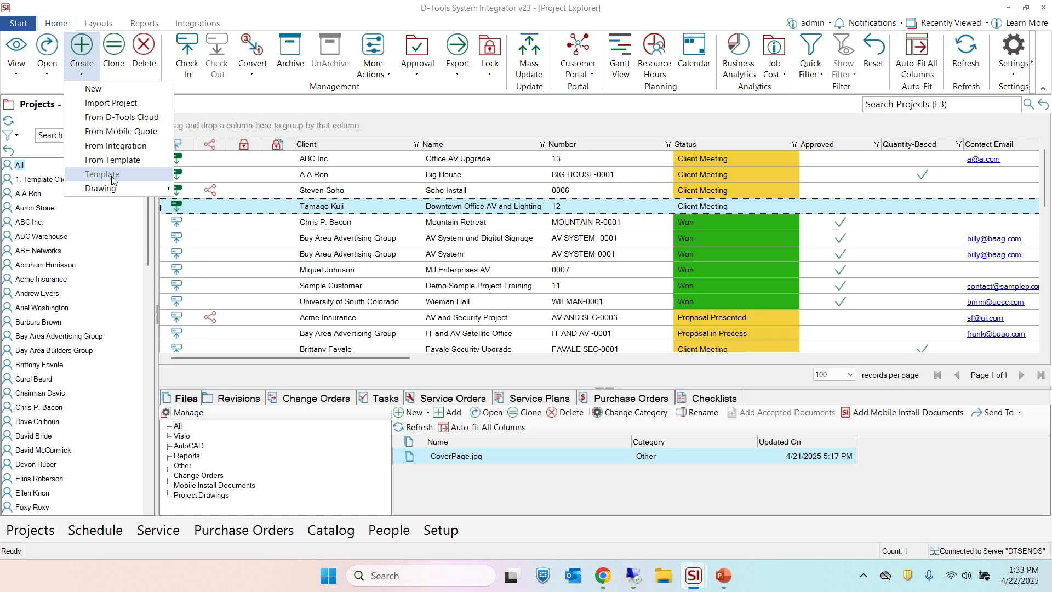
pyautogui.click(112, 180)
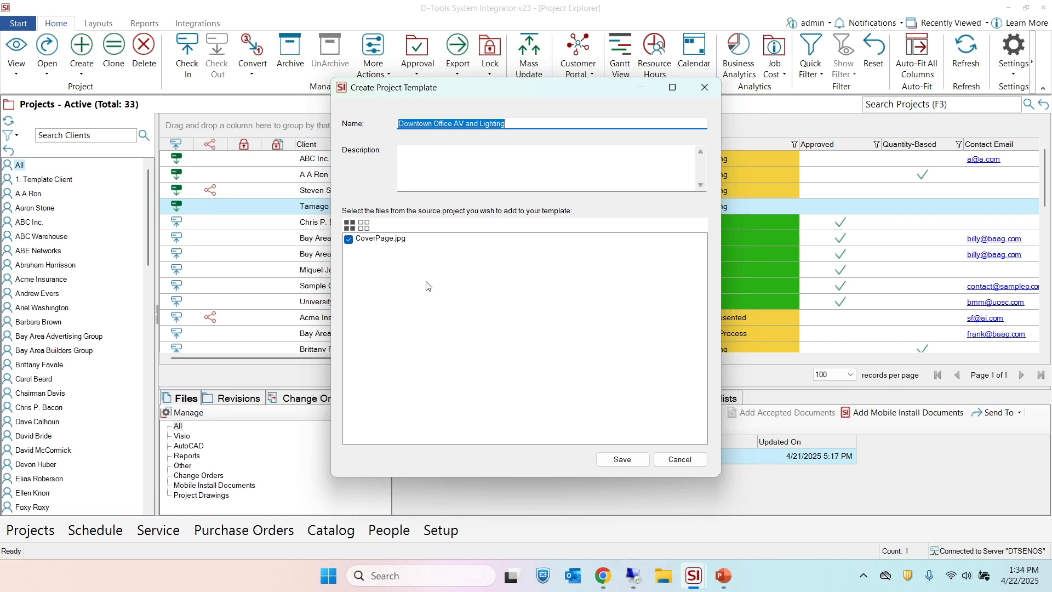
pyautogui.click(606, 465)
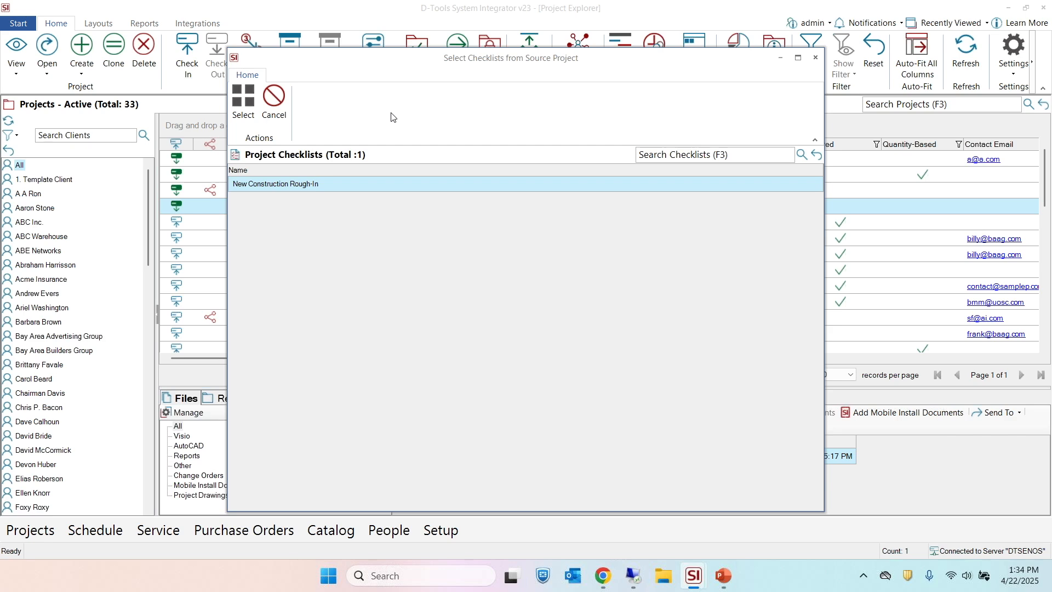
pyautogui.click(235, 105)
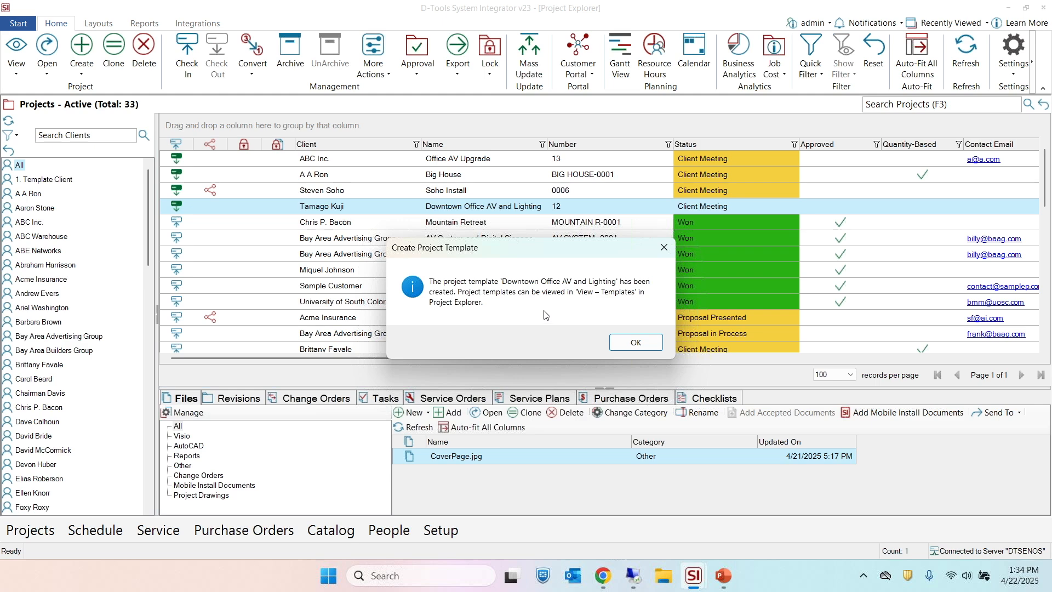
pyautogui.click(621, 343)
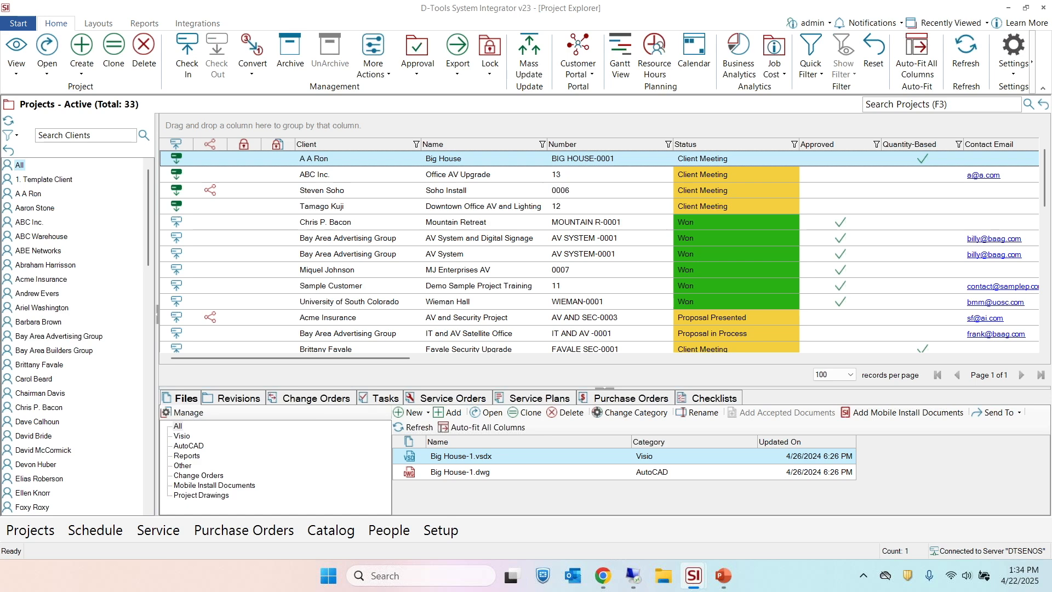
# Step: Show the project templates in the Project Explorer, declining the upgrade of older templates
pyautogui.click(18, 67)
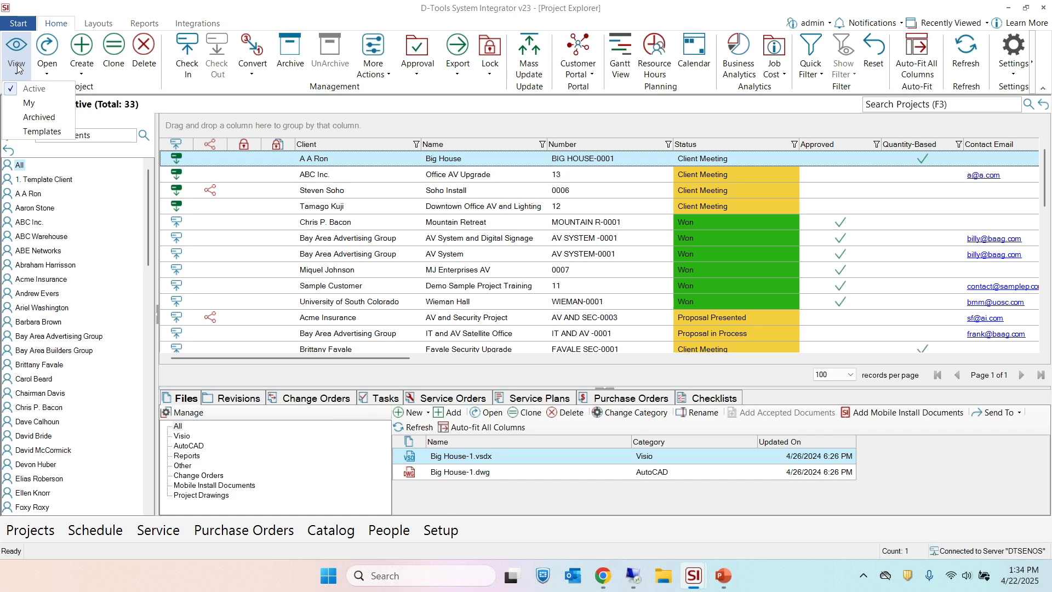
pyautogui.click(47, 136)
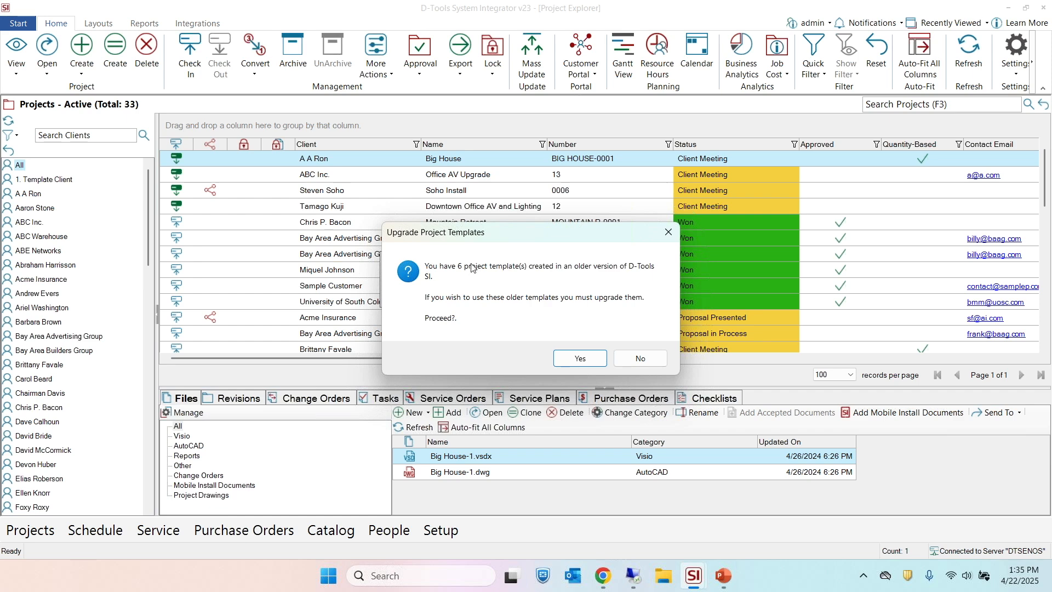
pyautogui.click(647, 357)
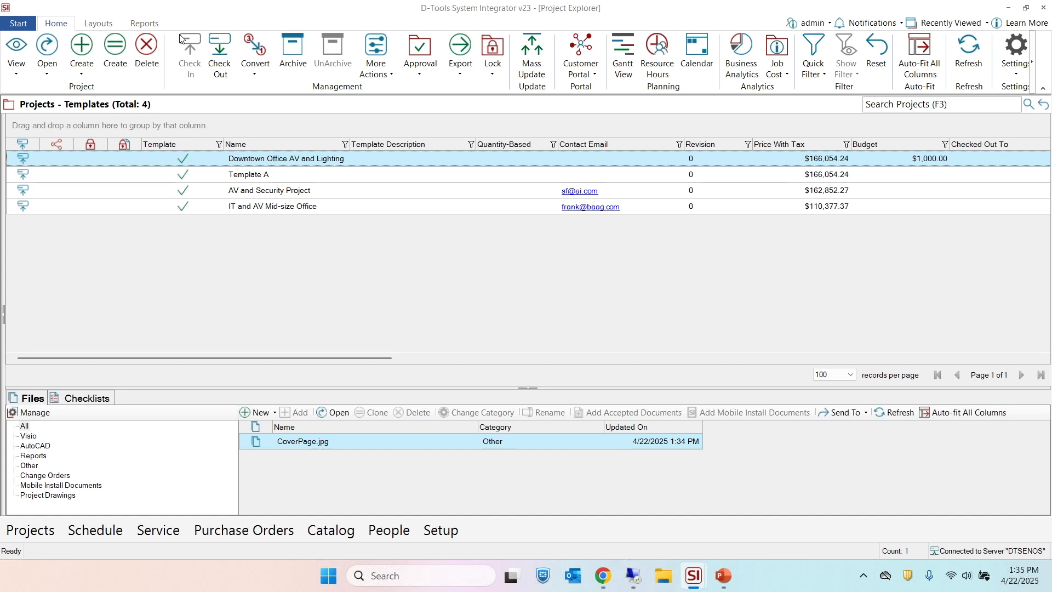
pyautogui.click(17, 66)
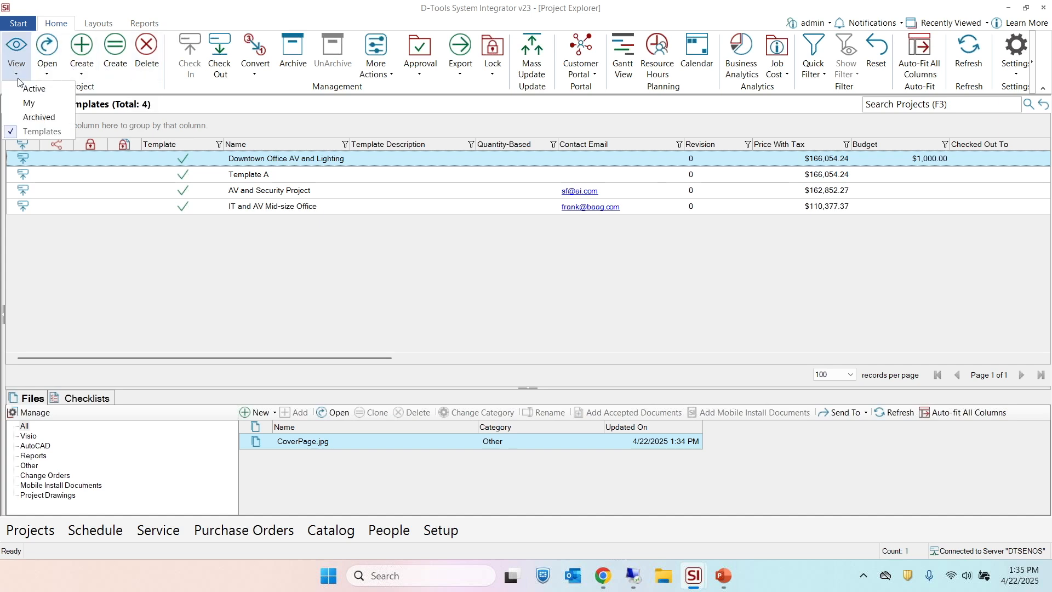
pyautogui.click(327, 342)
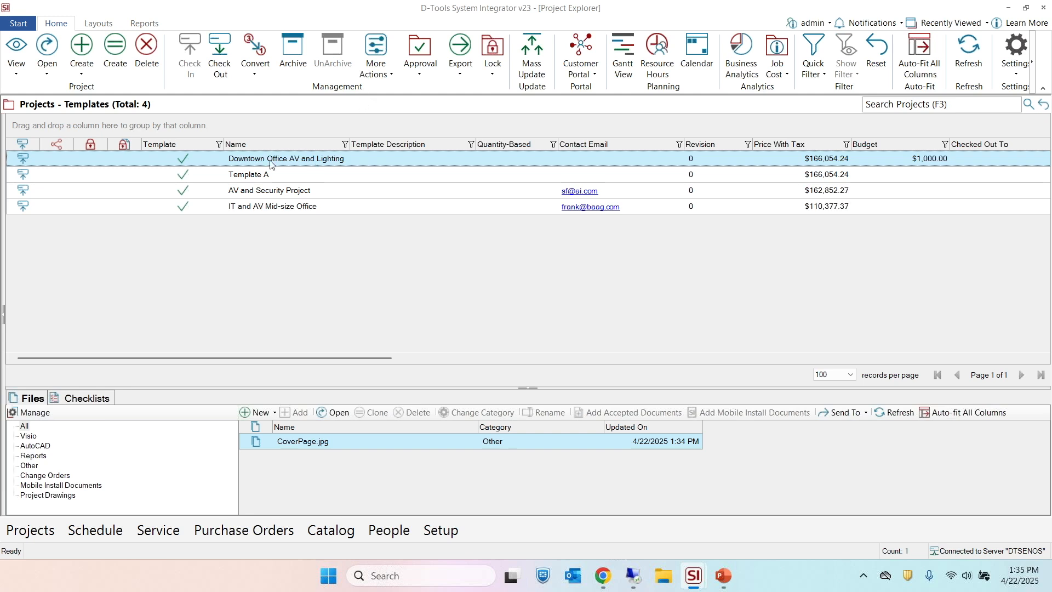
# Step: Select the IT and AV Mid-size Office template and examine its attached files and checklists
pyautogui.click(302, 206)
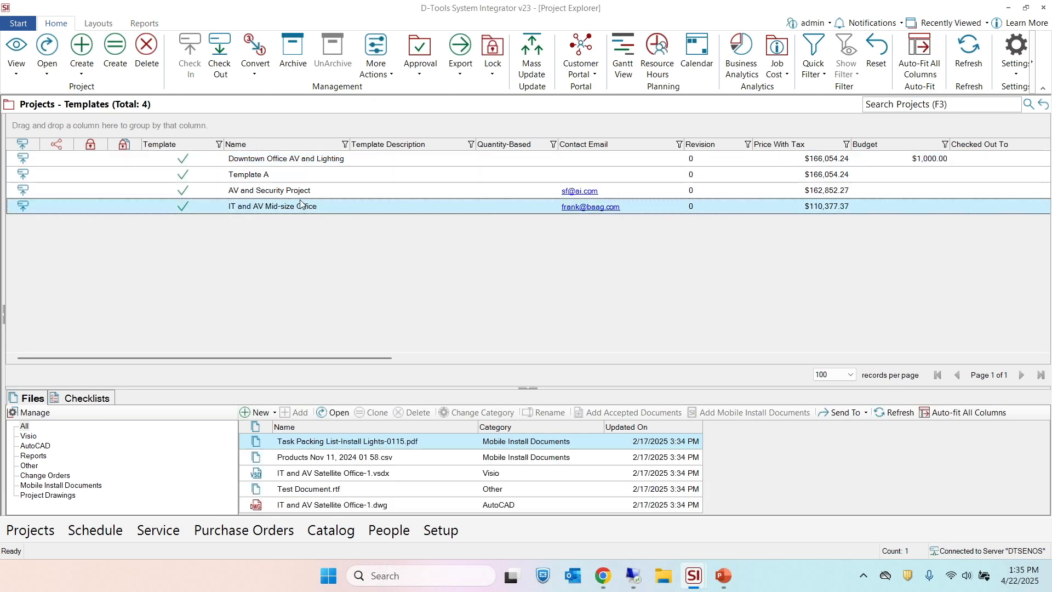
pyautogui.press('Up')
pyautogui.press('Up')
pyautogui.click(299, 211)
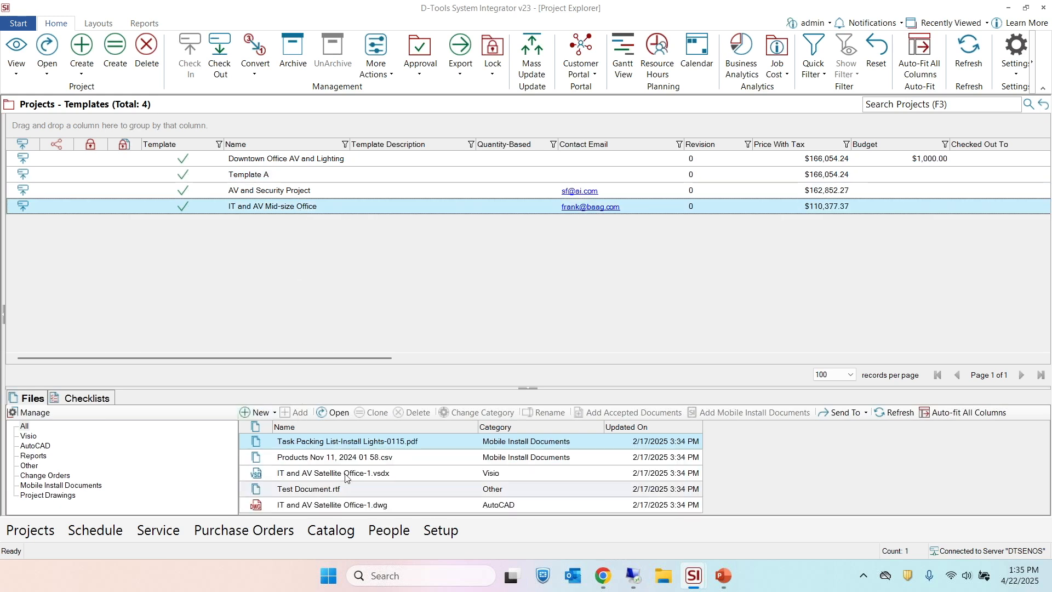
pyautogui.click(97, 399)
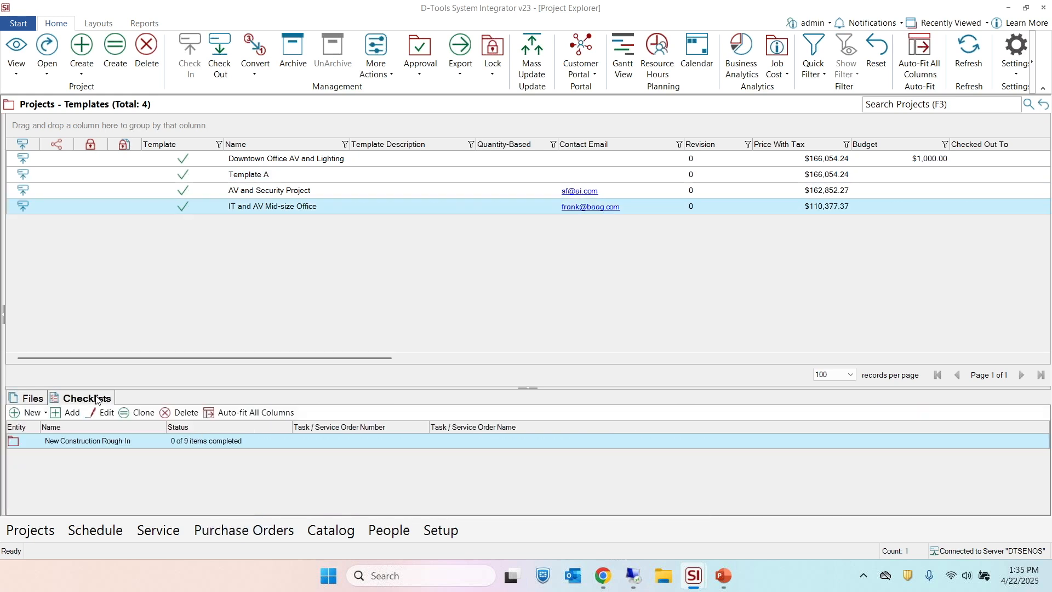
pyautogui.click(27, 398)
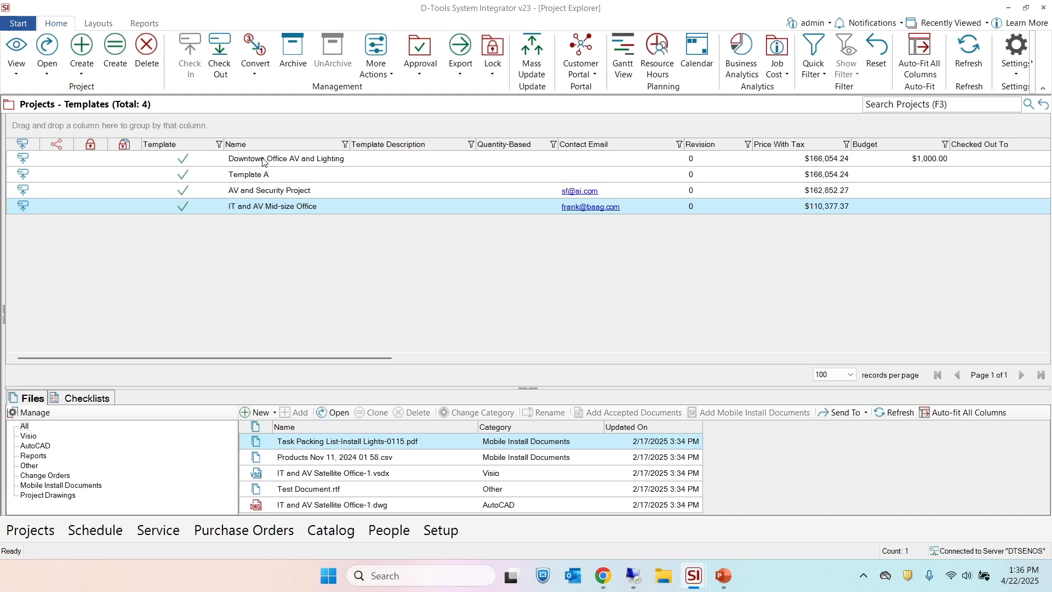
# Step: Show the active projects and open the template selection for creating a new project, declining the upgrade of older templates
pyautogui.click(30, 72)
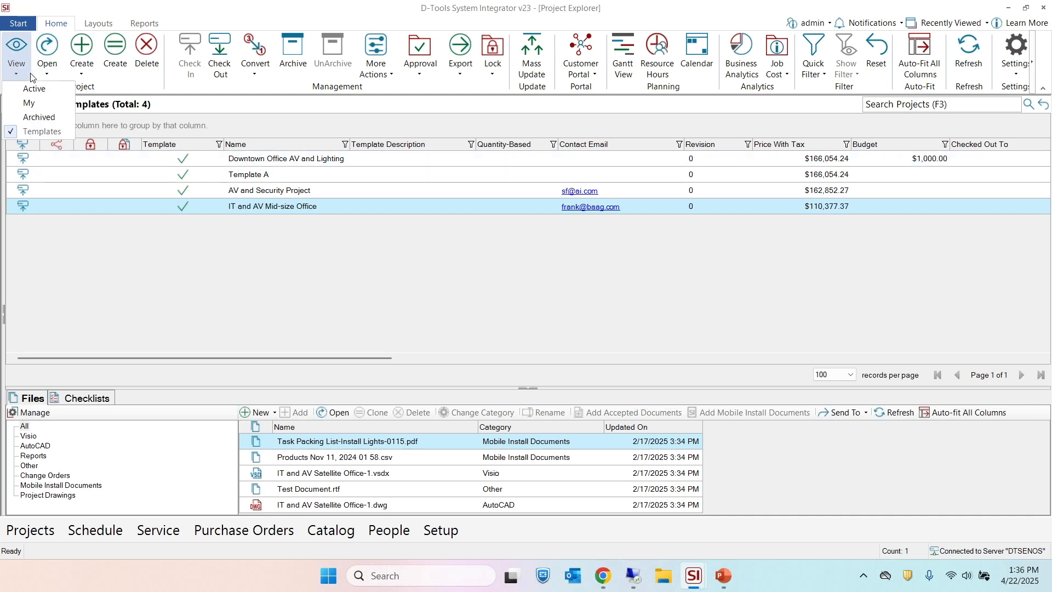
pyautogui.click(34, 89)
pyautogui.click(48, 71)
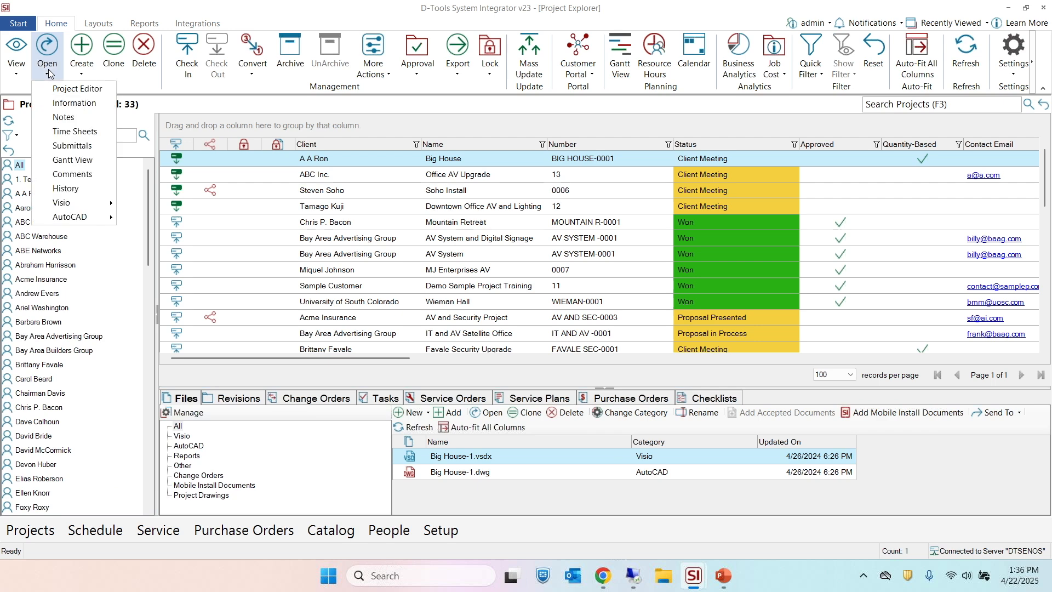
pyautogui.click(75, 73)
pyautogui.click(124, 159)
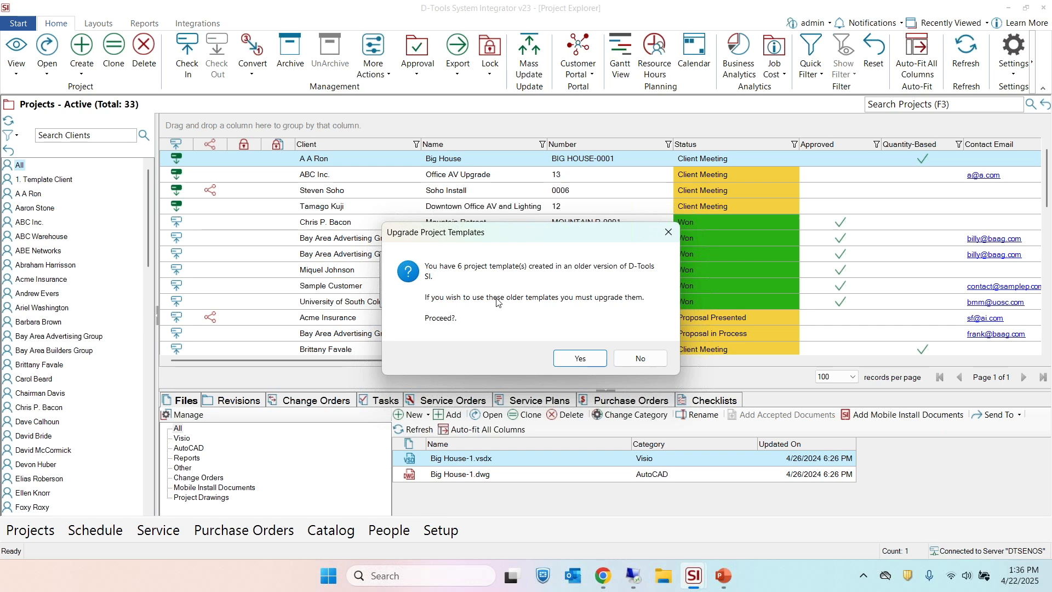
pyautogui.click(636, 357)
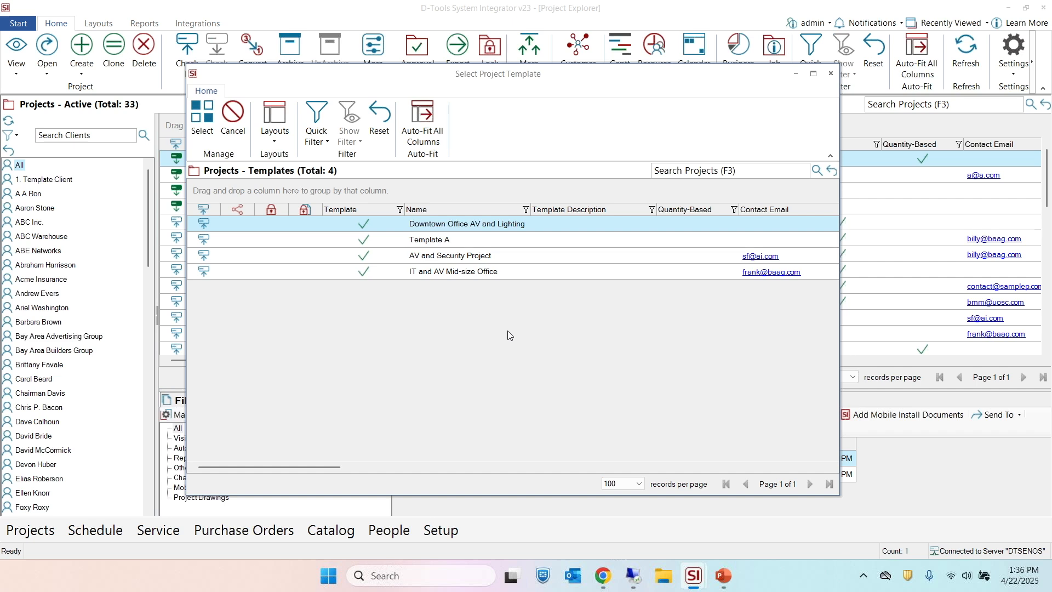
# Step: Examine the layout choices and quick filter options for the project templates, and close the selection without choosing a template
pyautogui.moveTo(302, 475); pyautogui.dragTo(207, 471)
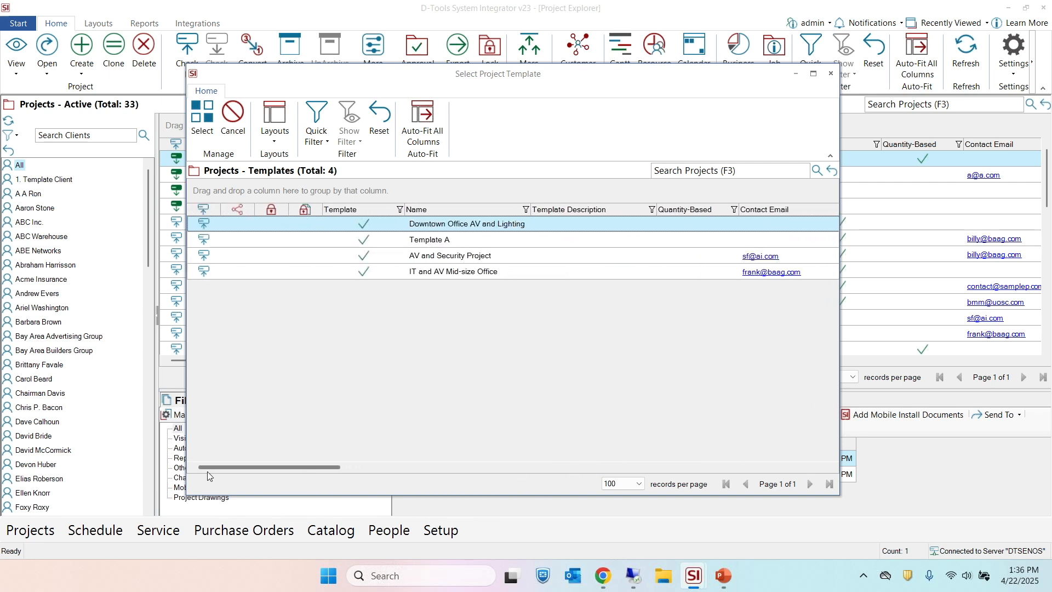
pyautogui.click(275, 120)
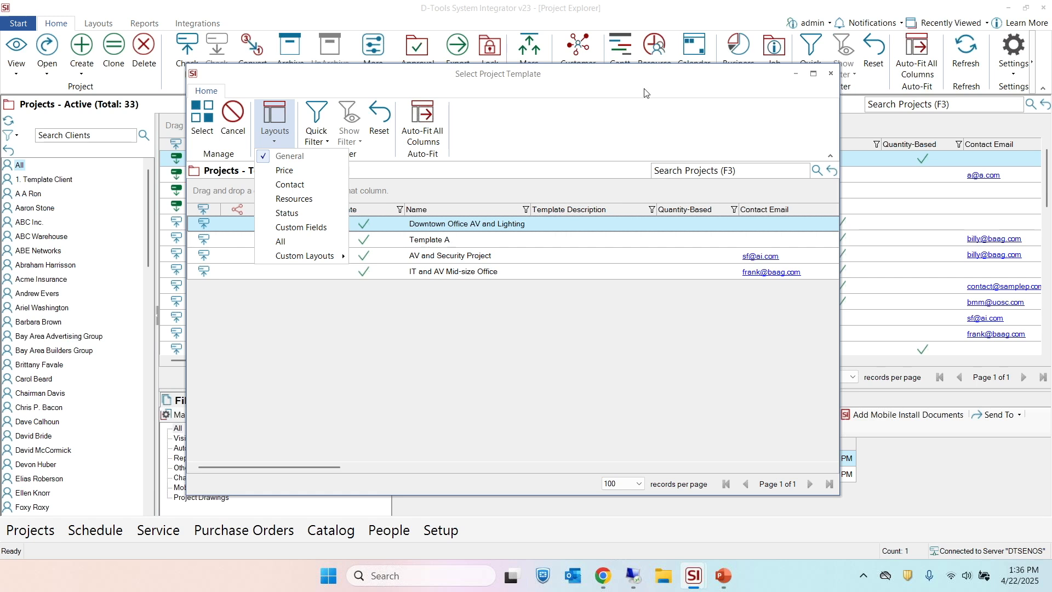
pyautogui.click(561, 102)
pyautogui.click(314, 142)
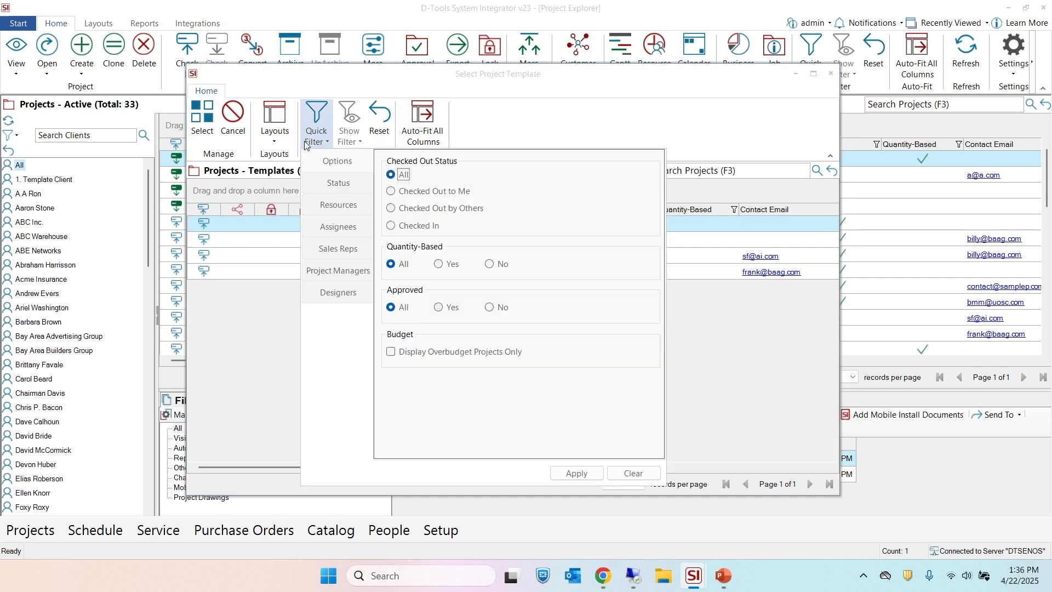
pyautogui.click(562, 130)
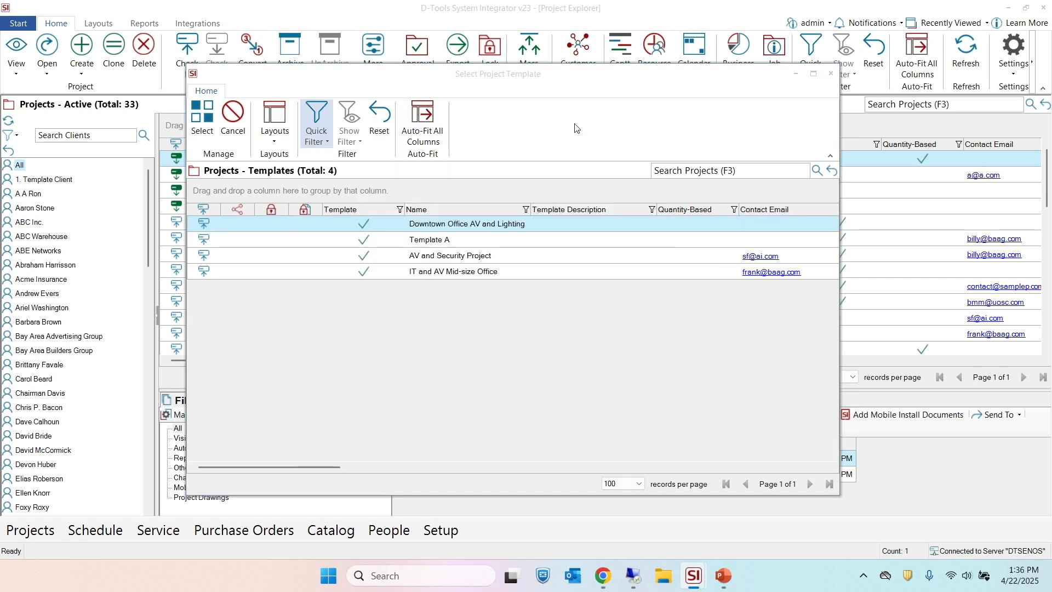
pyautogui.click(828, 78)
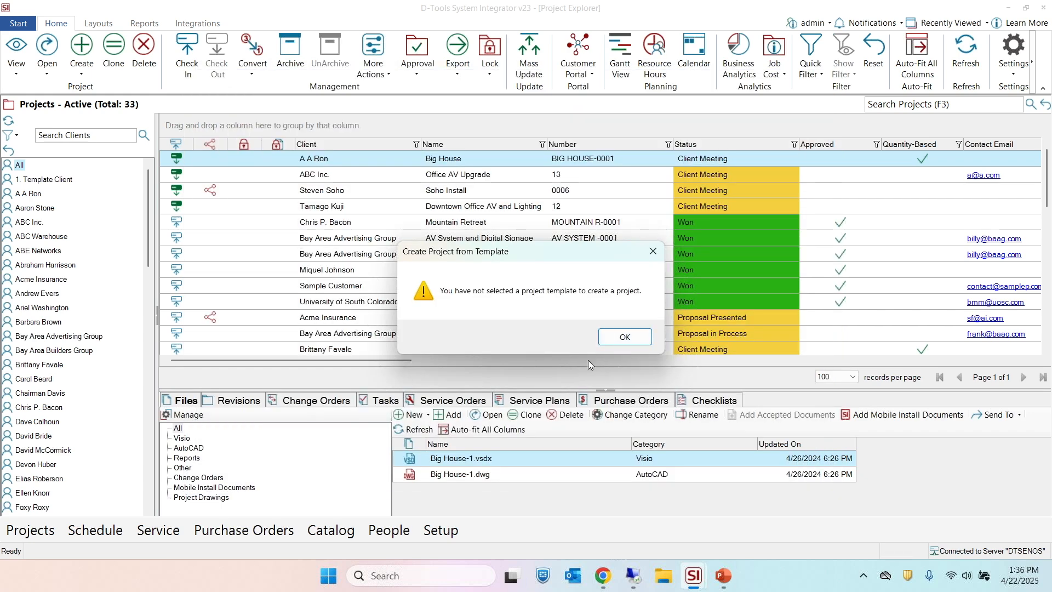
pyautogui.click(624, 337)
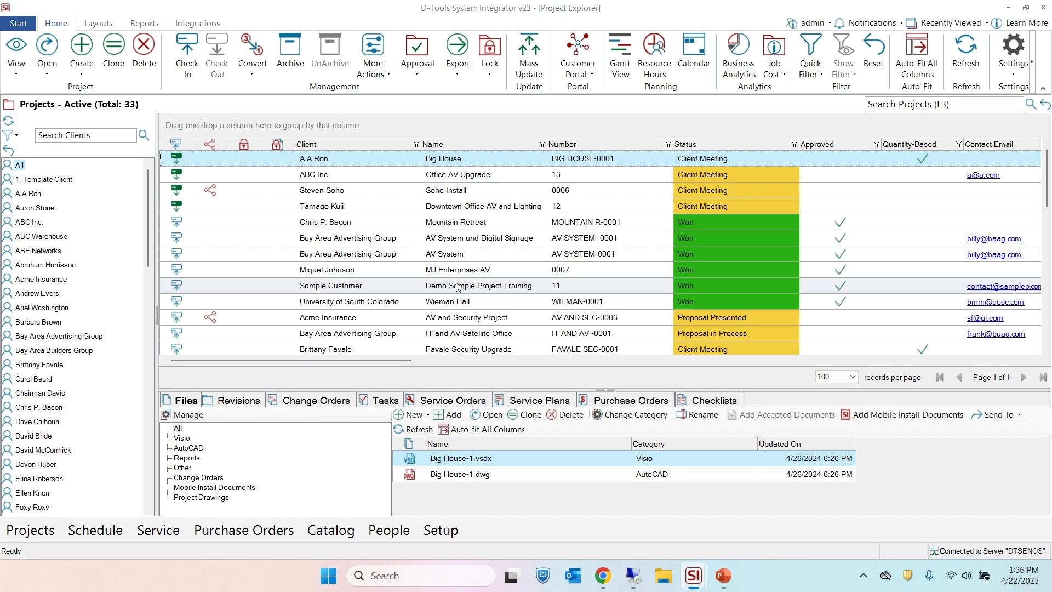
# Step: Select the Downtown Office AV and Lighting project and examine the project and external change order number format settings
pyautogui.click(356, 207)
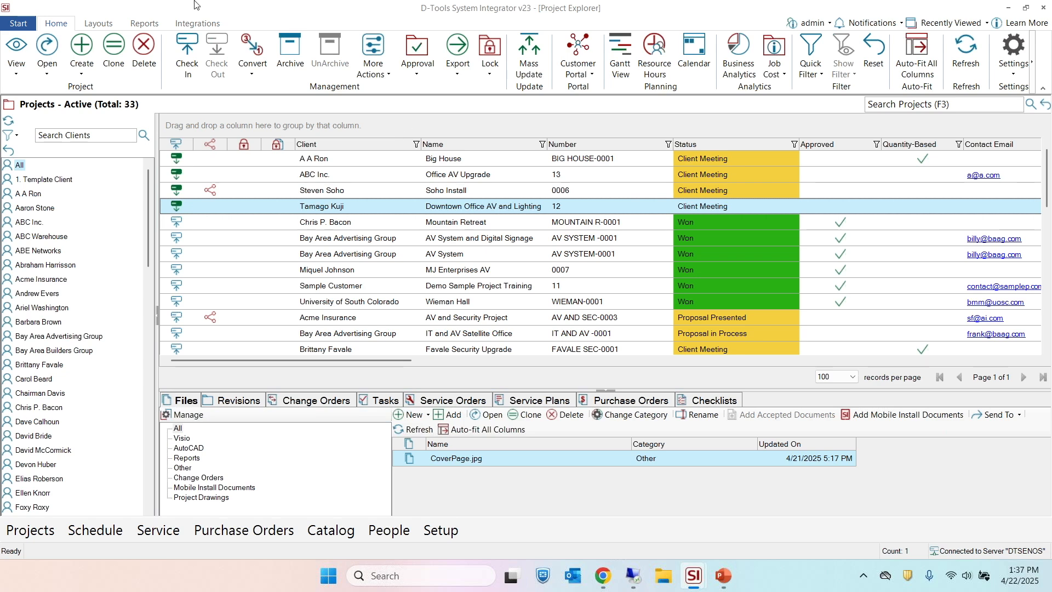
pyautogui.click(1013, 64)
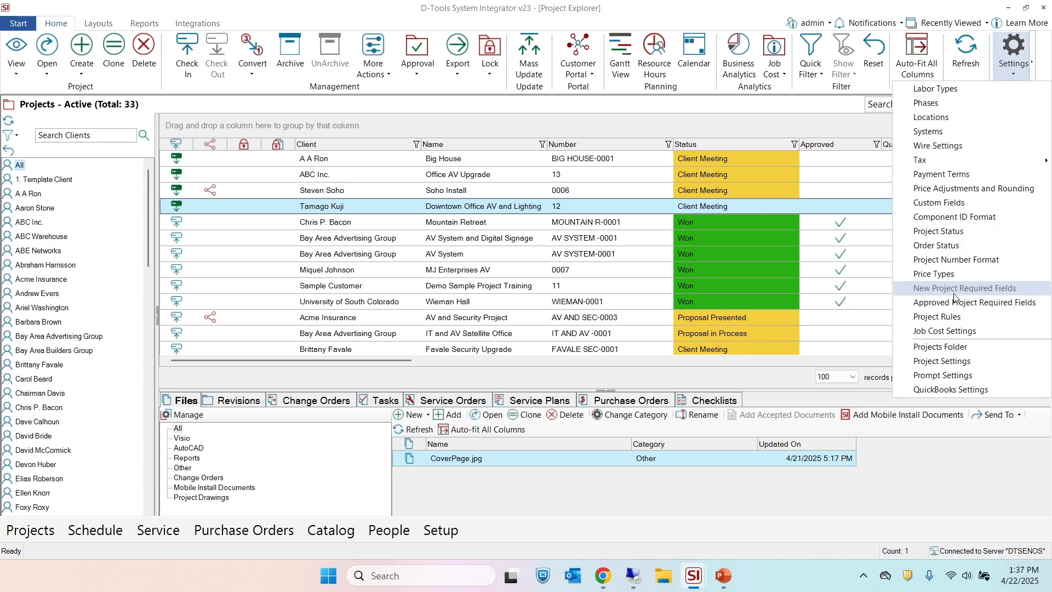
pyautogui.click(958, 267)
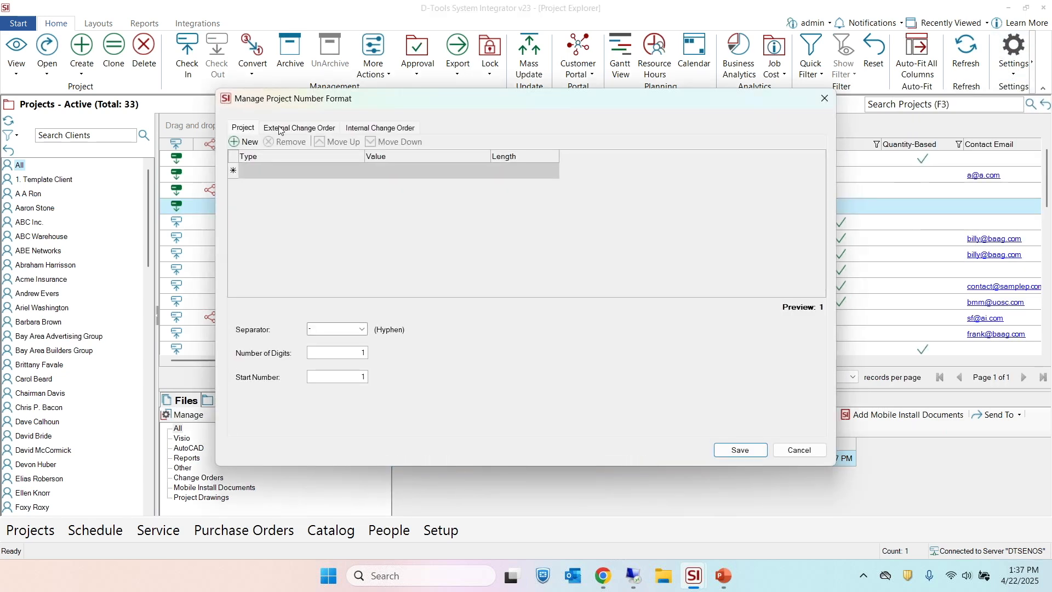
pyautogui.click(279, 129)
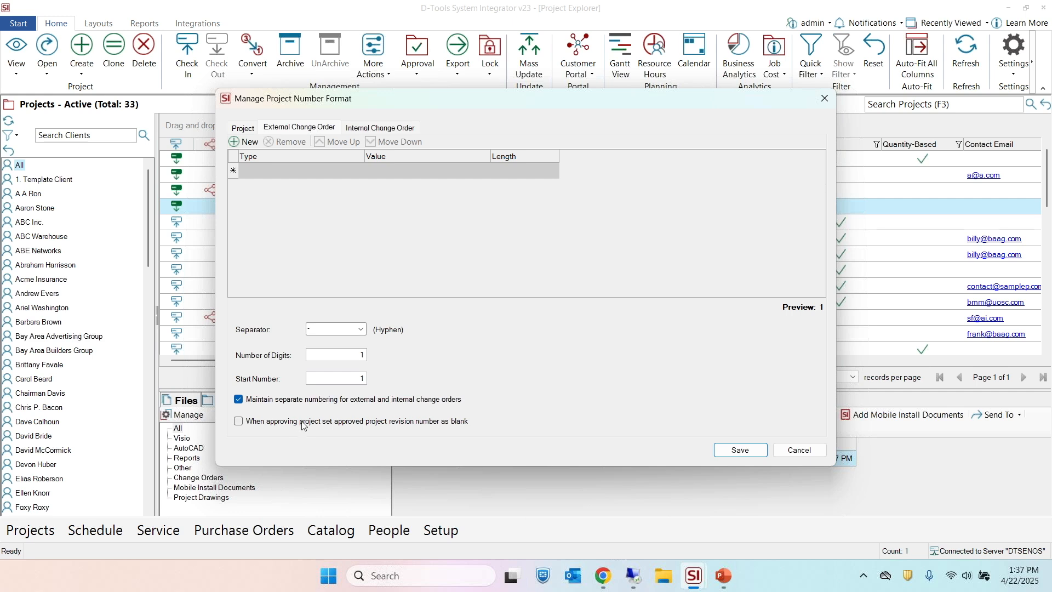
# Step: Turn off separate numbering for external and internal change orders and examine the type and field choices for the shared change order format
pyautogui.click(344, 403)
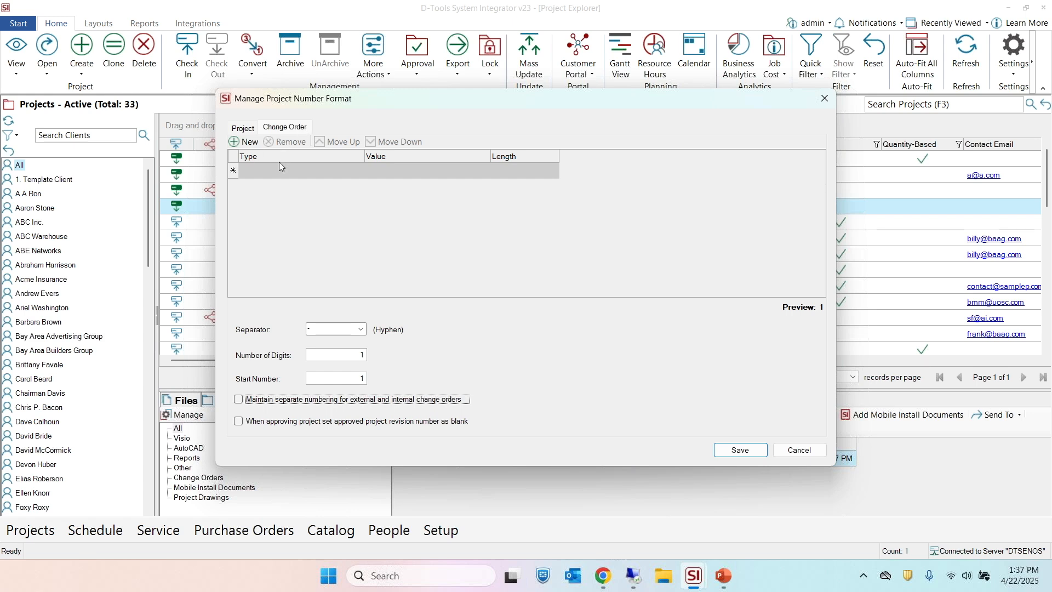
pyautogui.click(245, 128)
pyautogui.click(297, 127)
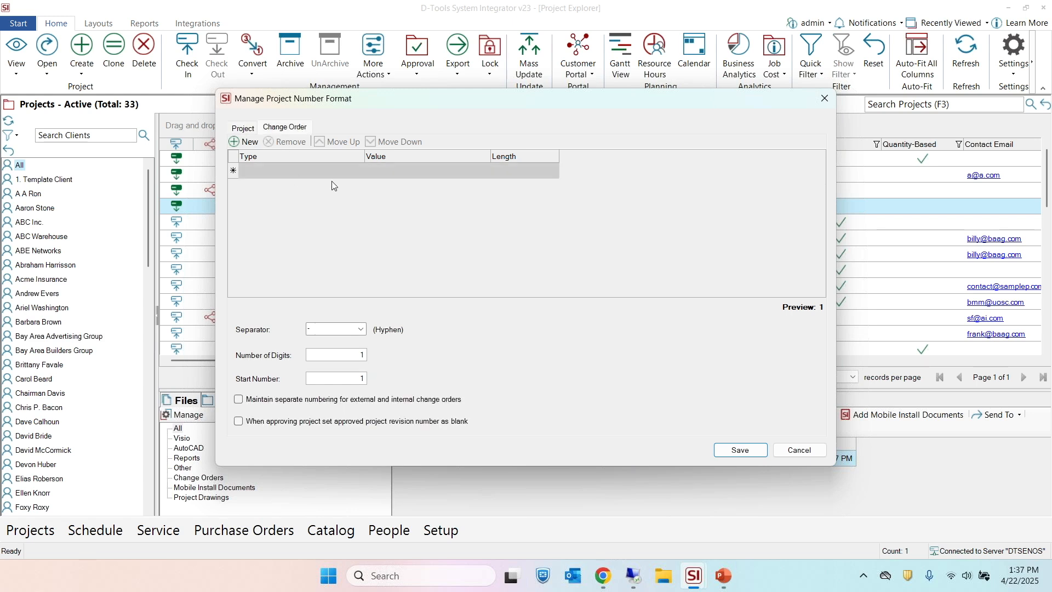
pyautogui.click(355, 171)
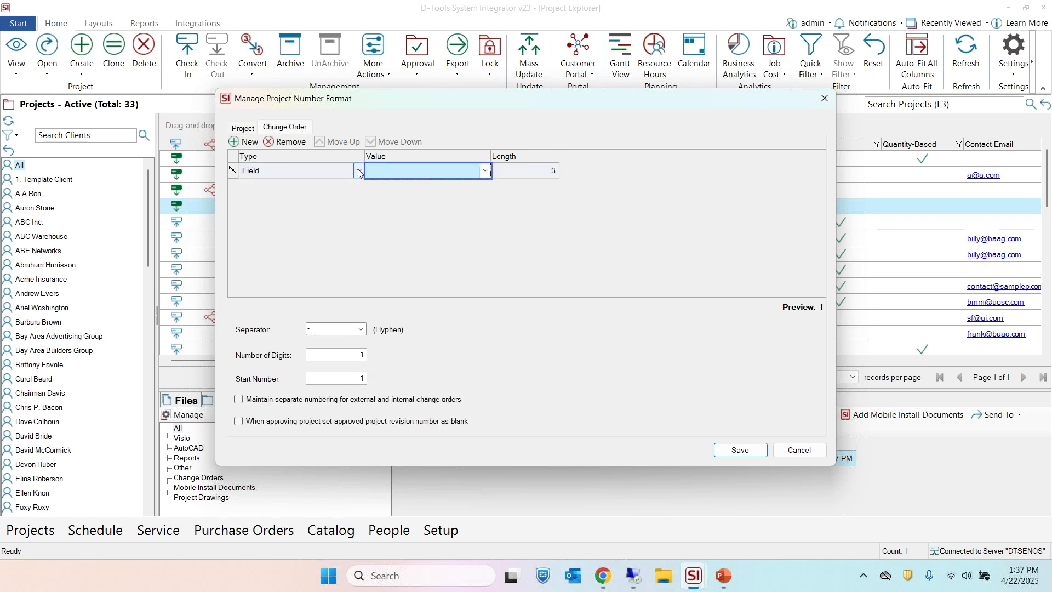
pyautogui.click(360, 172)
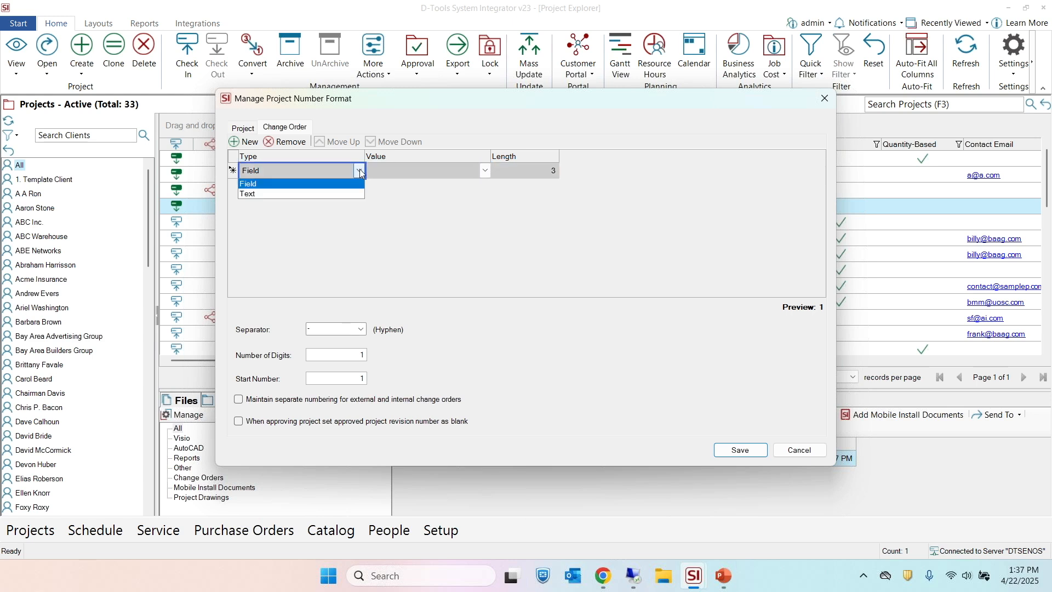
pyautogui.click(483, 167)
pyautogui.click(485, 170)
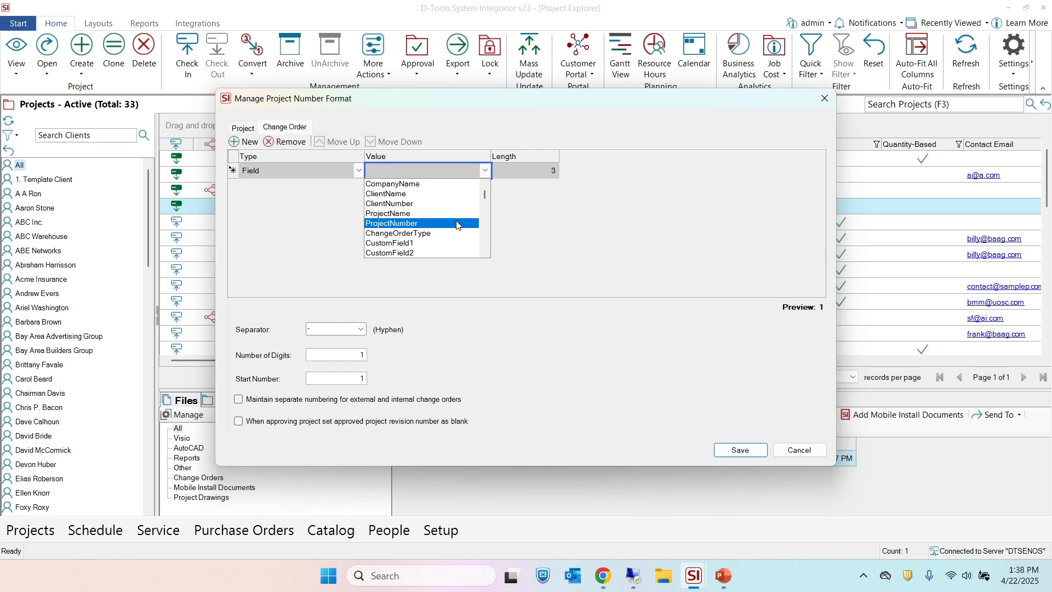
# Step: Re-enable separate change order numbering, examine the fields available for external change order numbers, and discard the format changes
pyautogui.click(256, 404)
pyautogui.click(256, 404)
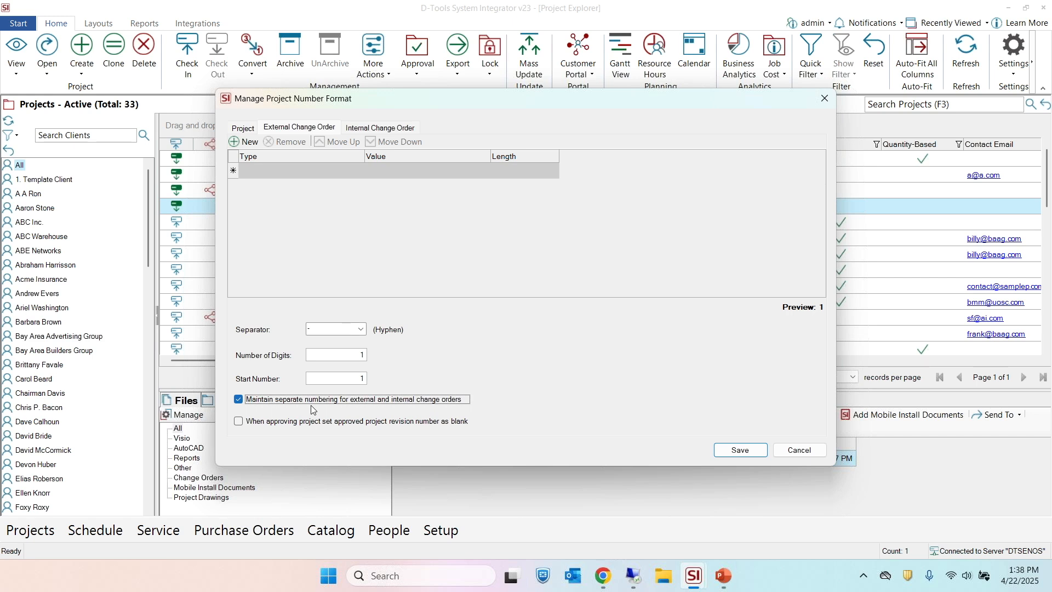
pyautogui.click(433, 172)
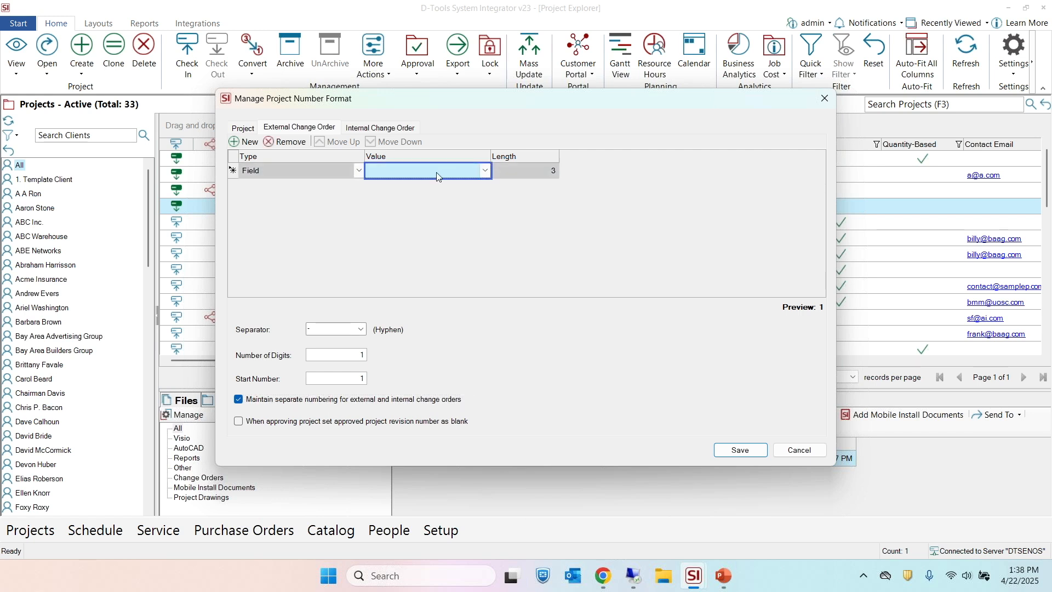
pyautogui.click(484, 171)
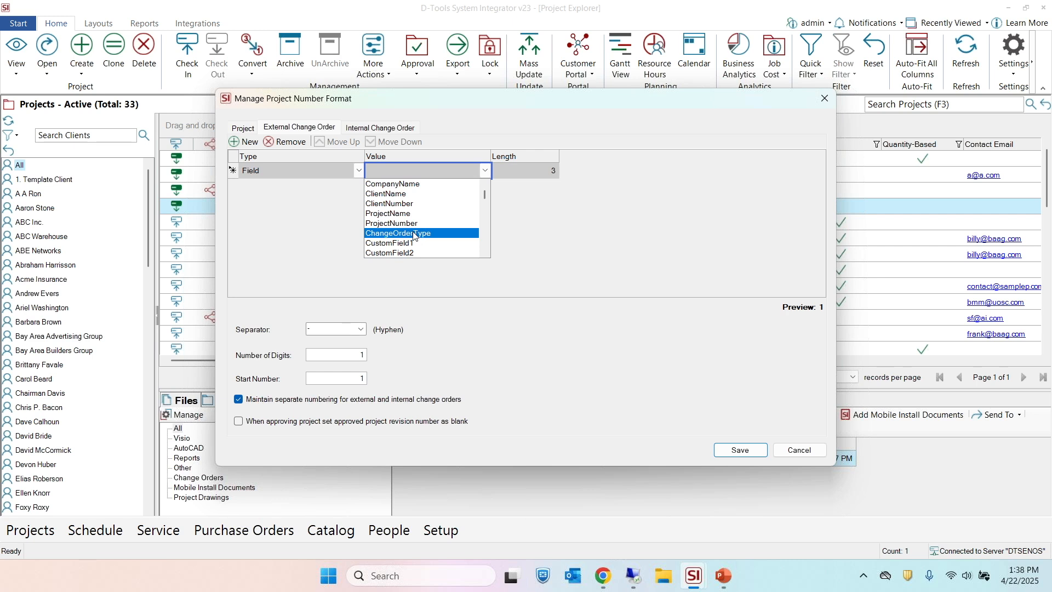
pyautogui.click(345, 193)
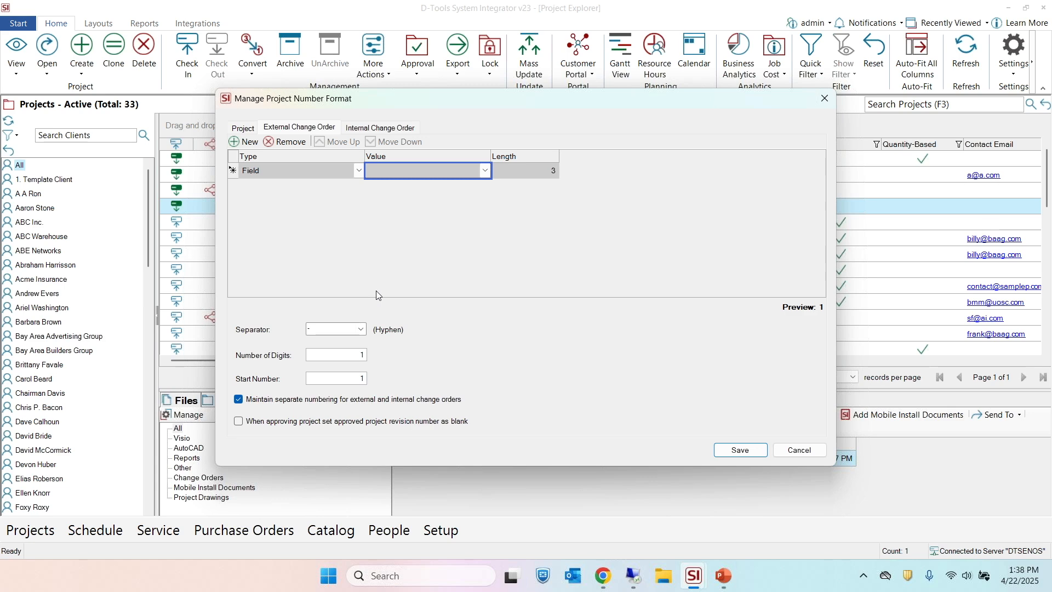
pyautogui.click(802, 453)
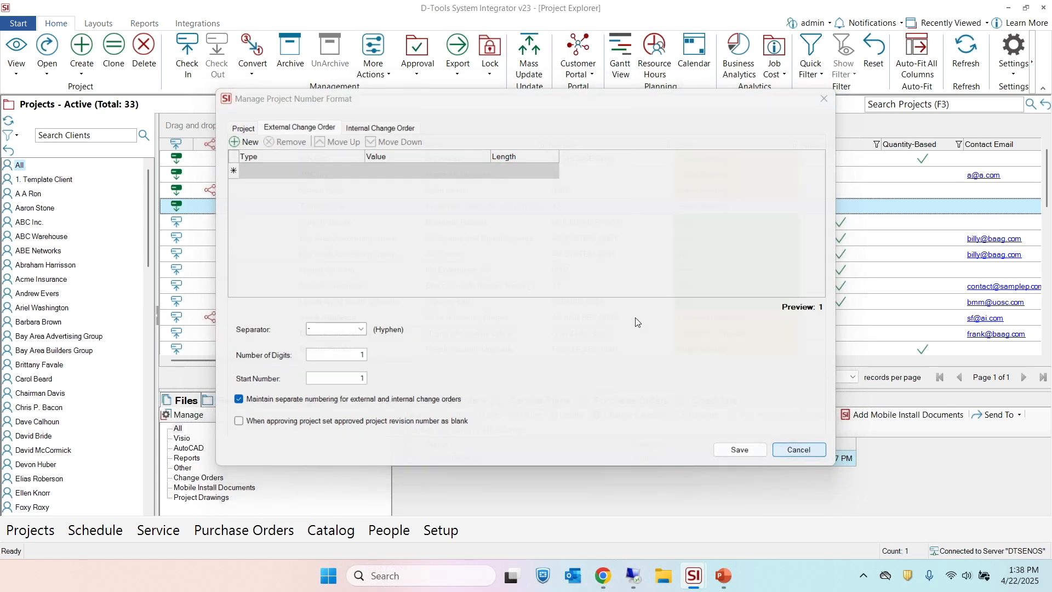
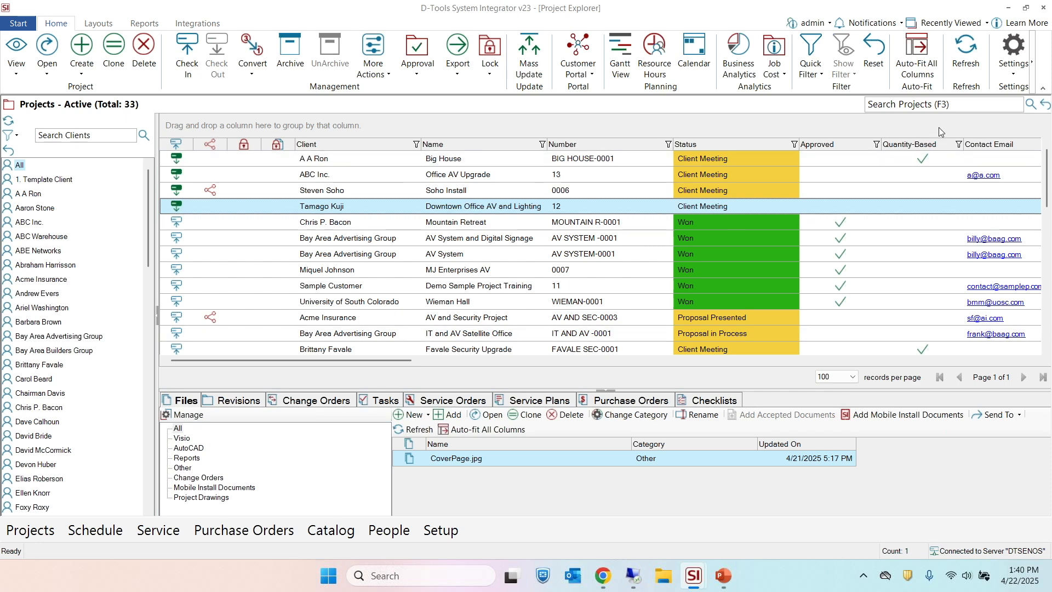
# Step: Examine the general and approved-project rules in the company project rules, and close them without saving
pyautogui.click(1013, 55)
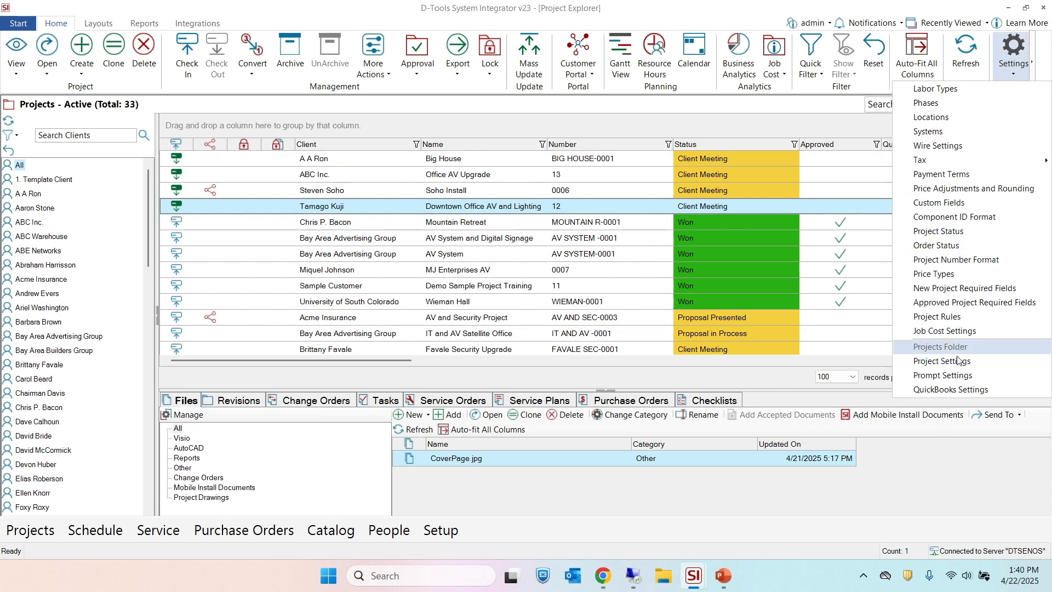
pyautogui.click(959, 318)
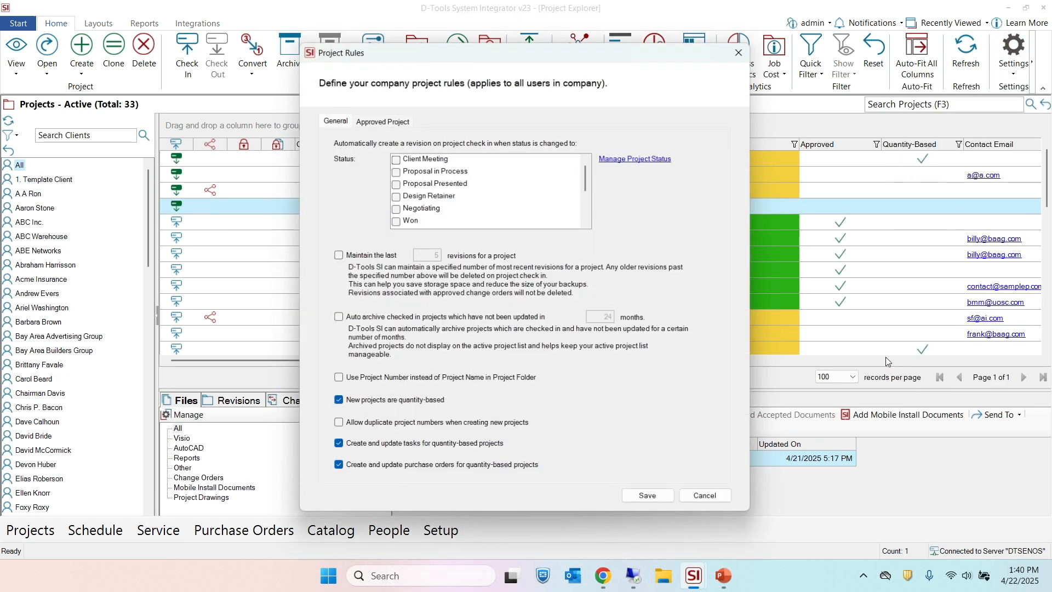
pyautogui.click(387, 119)
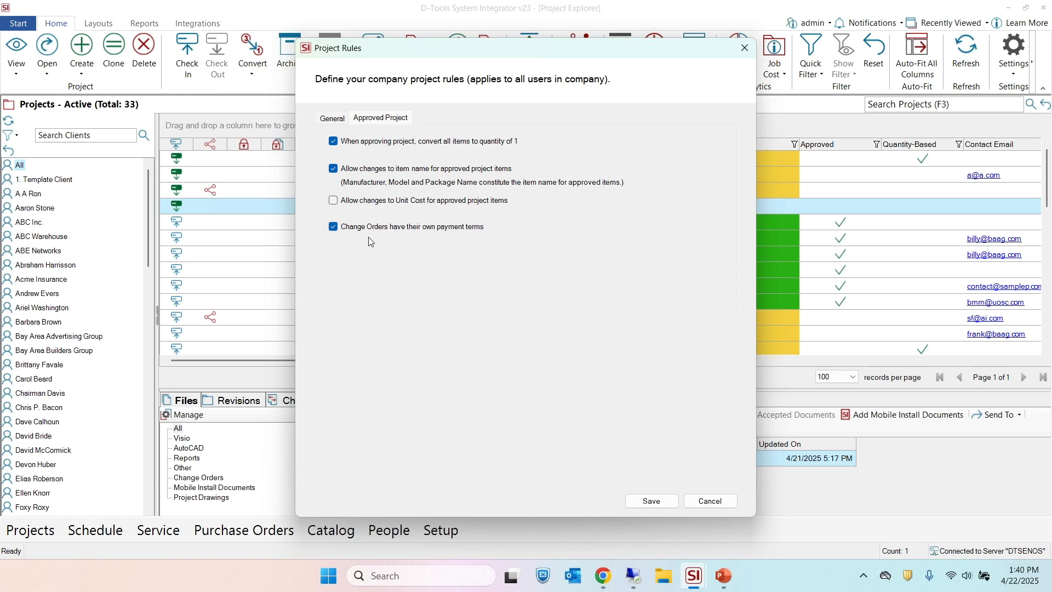
pyautogui.click(715, 505)
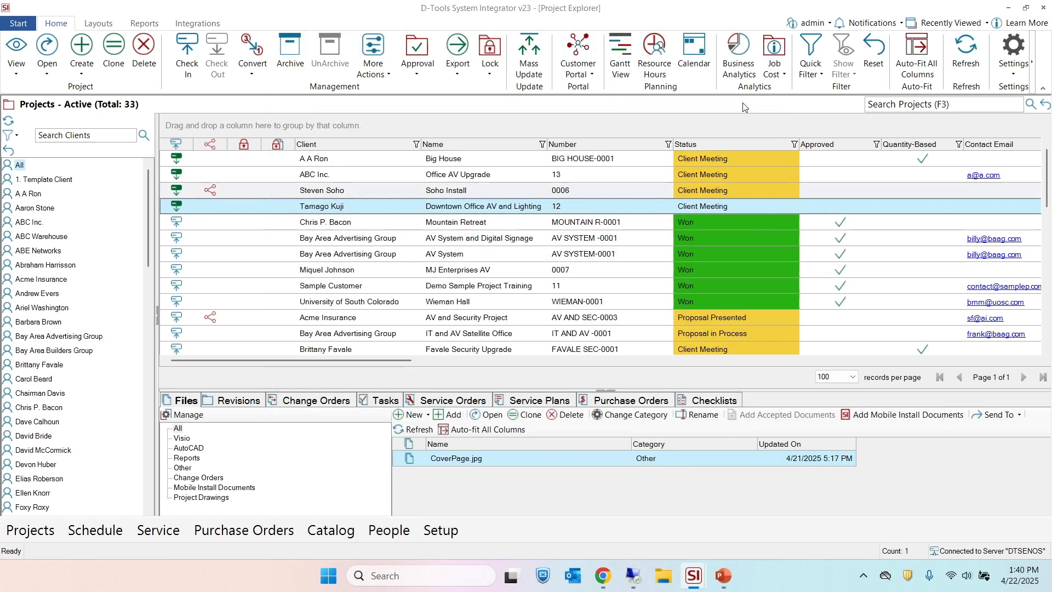
# Step: Examine the payments in the default payment terms and the Default Change Order terms, and close the payment terms manager
pyautogui.click(1014, 60)
pyautogui.click(968, 173)
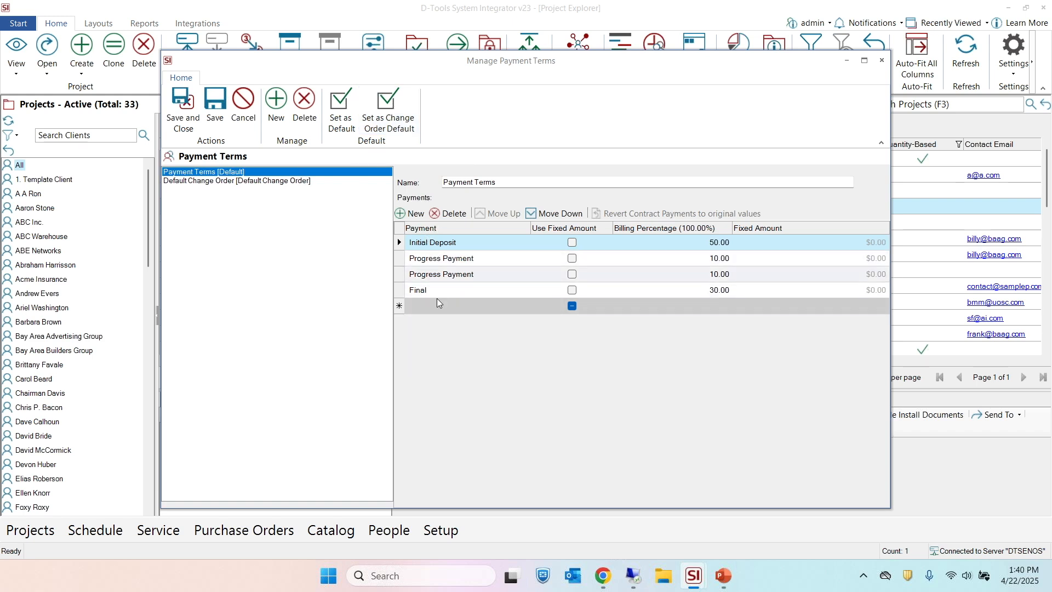
pyautogui.click(210, 184)
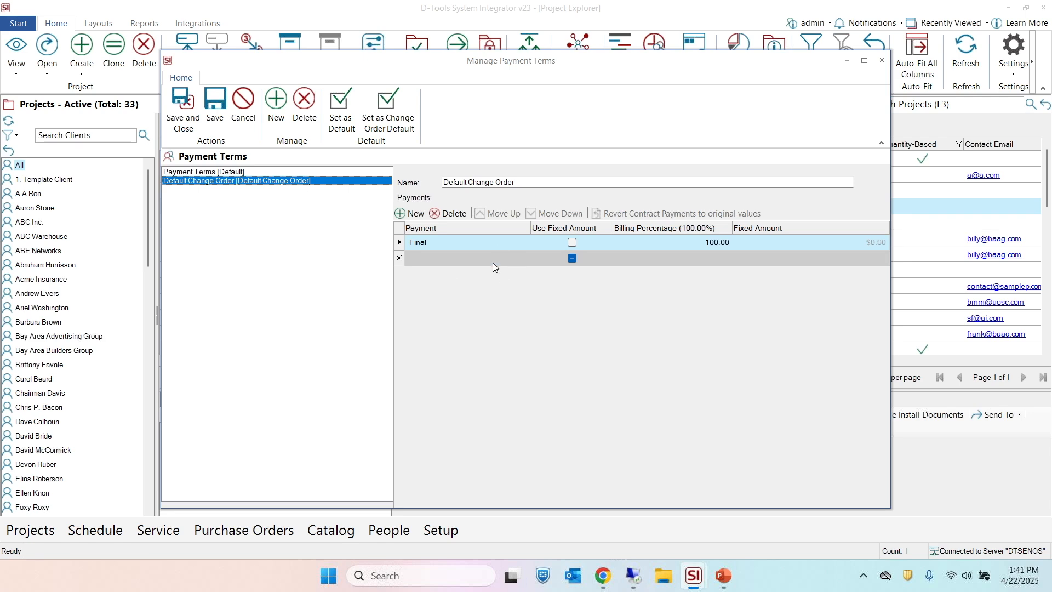
pyautogui.click(881, 61)
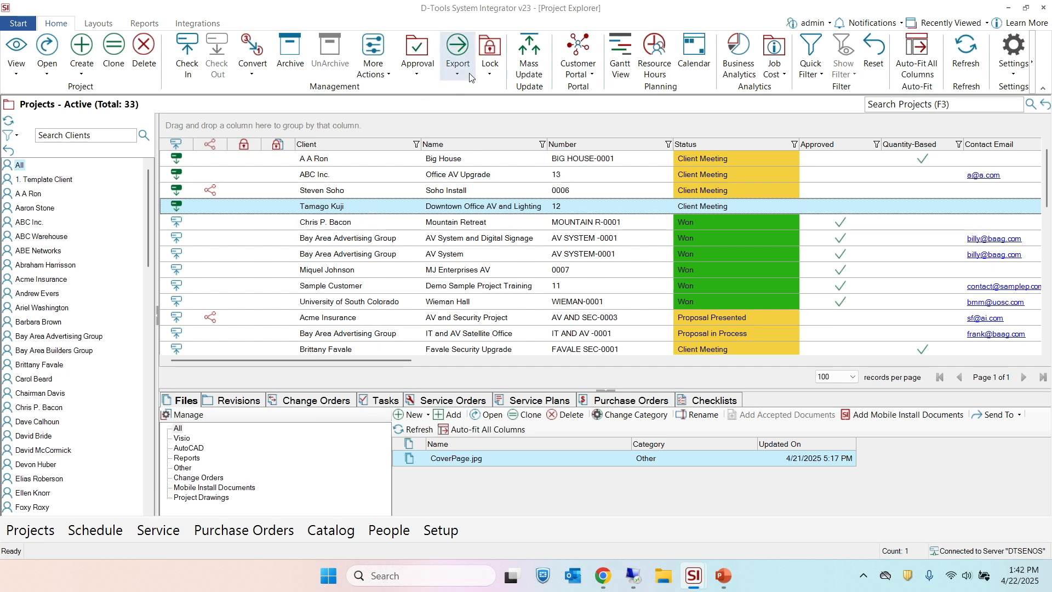
# Step: Start approving the Downtown Office AV and Lighting project, enable partial approval, and open the selection of items to approve
pyautogui.click(423, 73)
pyautogui.click(462, 88)
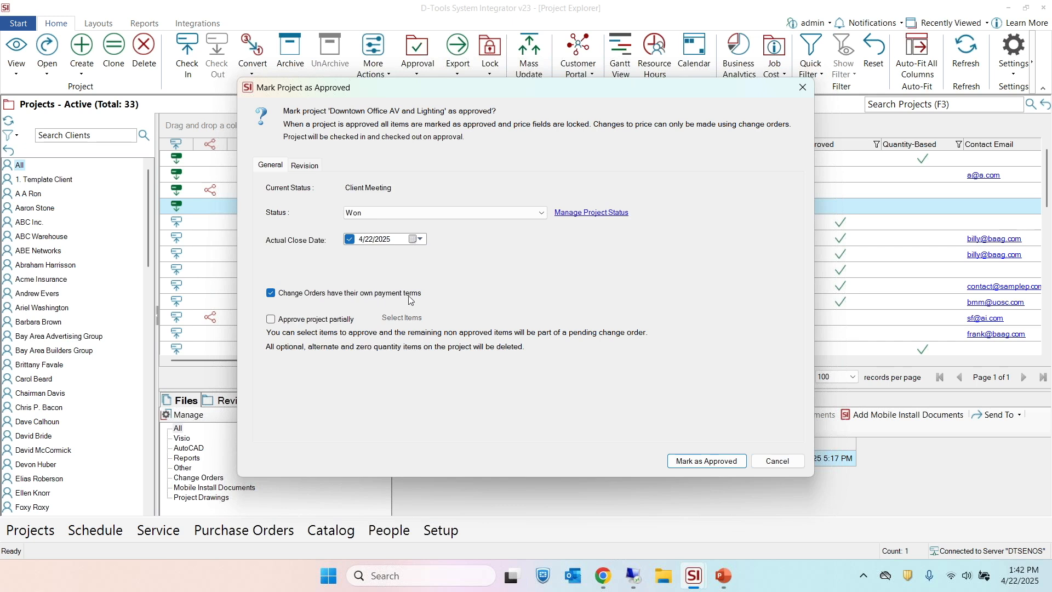
pyautogui.click(300, 320)
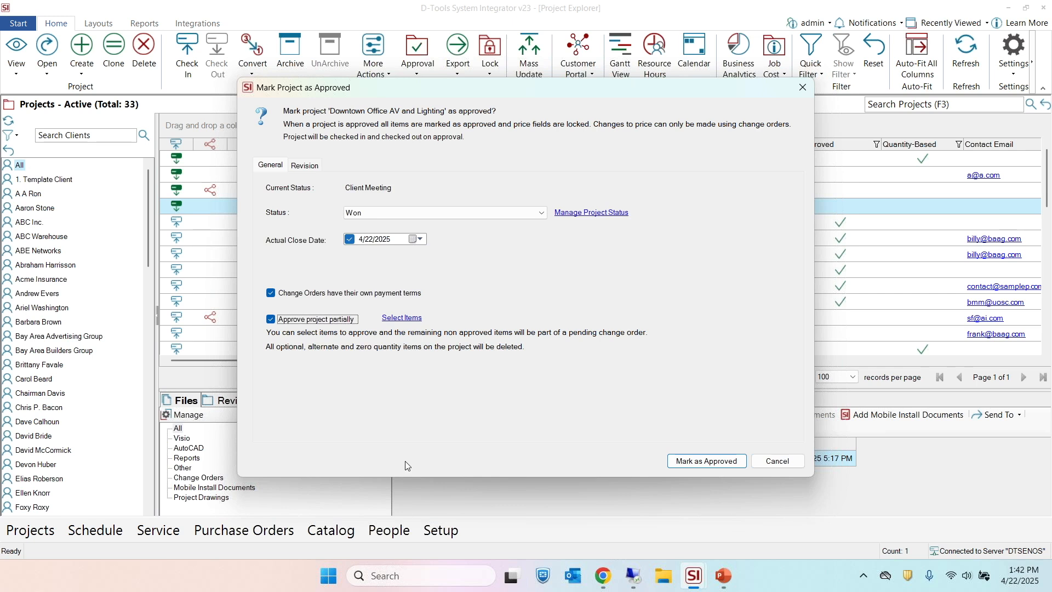
pyautogui.click(398, 323)
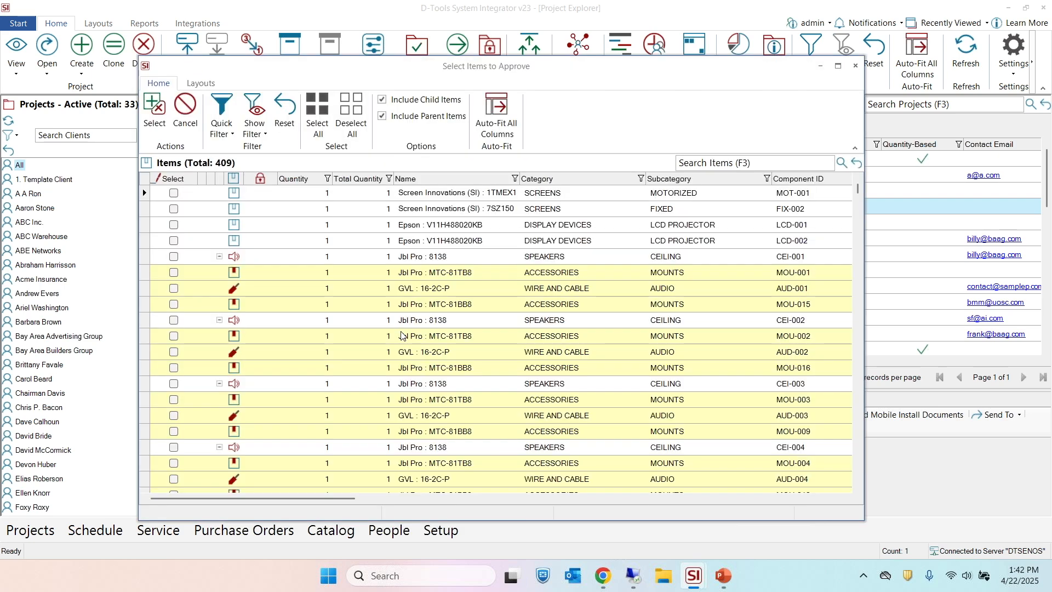
# Step: Filter the items to approve by the locations Classroom 1, Classroom 2, Conference Room and Front Entry
pyautogui.click(231, 132)
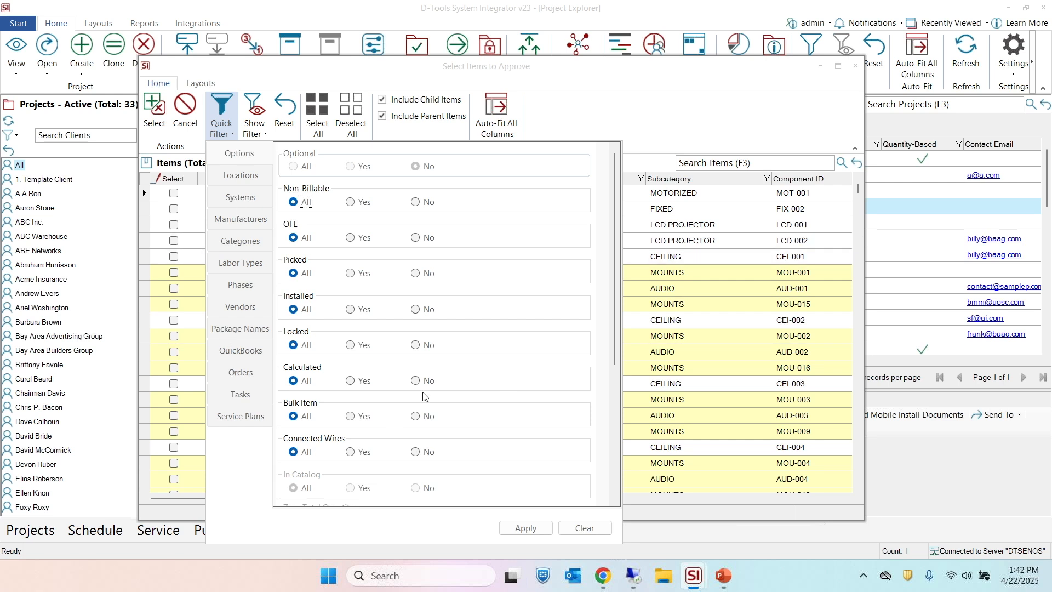
pyautogui.click(265, 178)
pyautogui.click(321, 188)
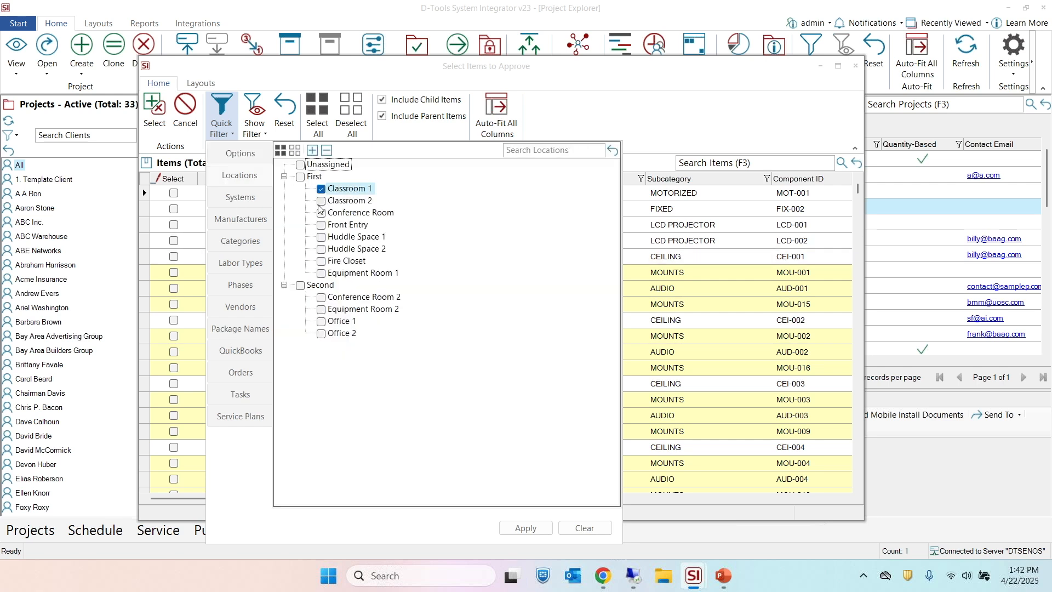
pyautogui.click(321, 201)
pyautogui.click(321, 212)
pyautogui.click(327, 225)
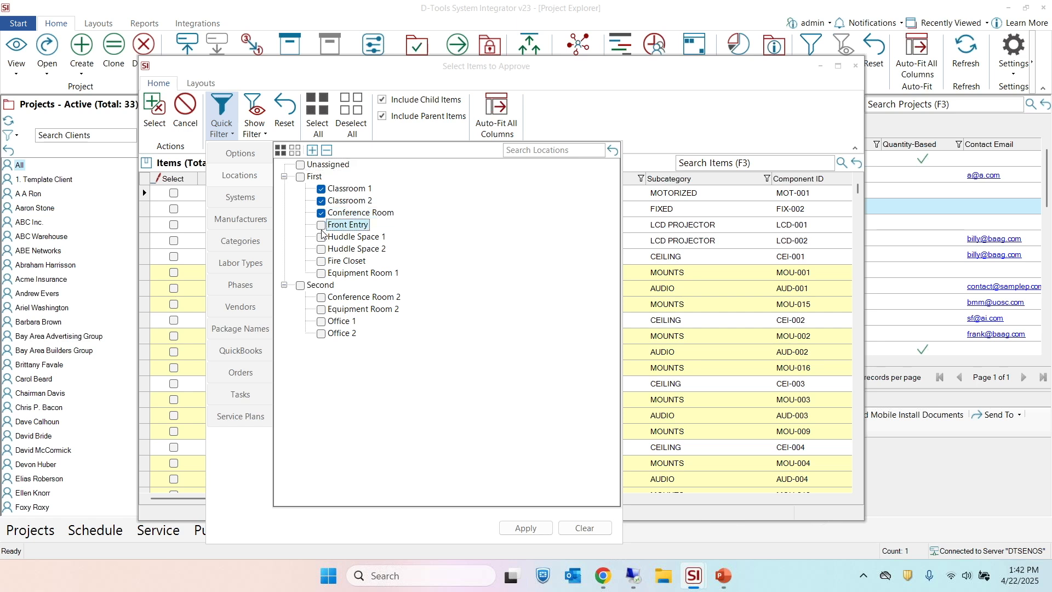
pyautogui.click(321, 226)
pyautogui.click(526, 528)
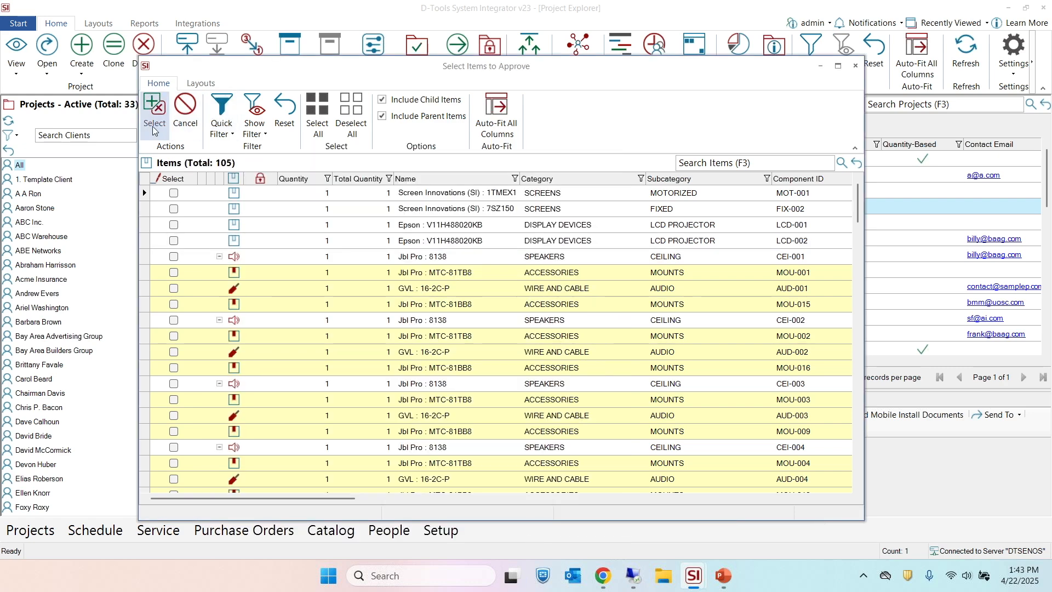
# Step: Partially approve the project with all the filtered items, and save the remaining items as the external change order "Change Order 1"
pyautogui.click(317, 118)
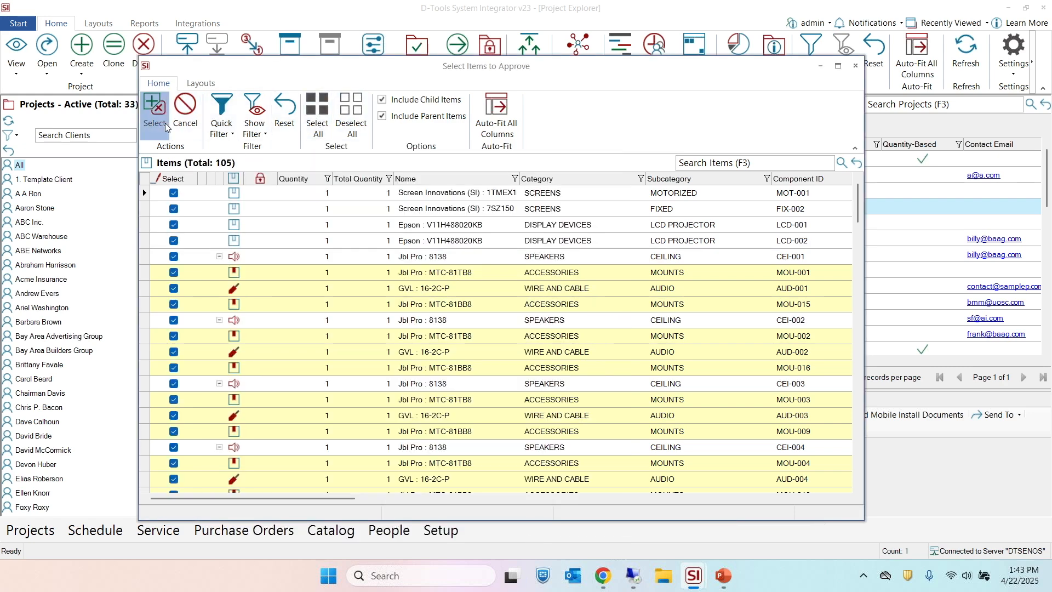
pyautogui.click(166, 123)
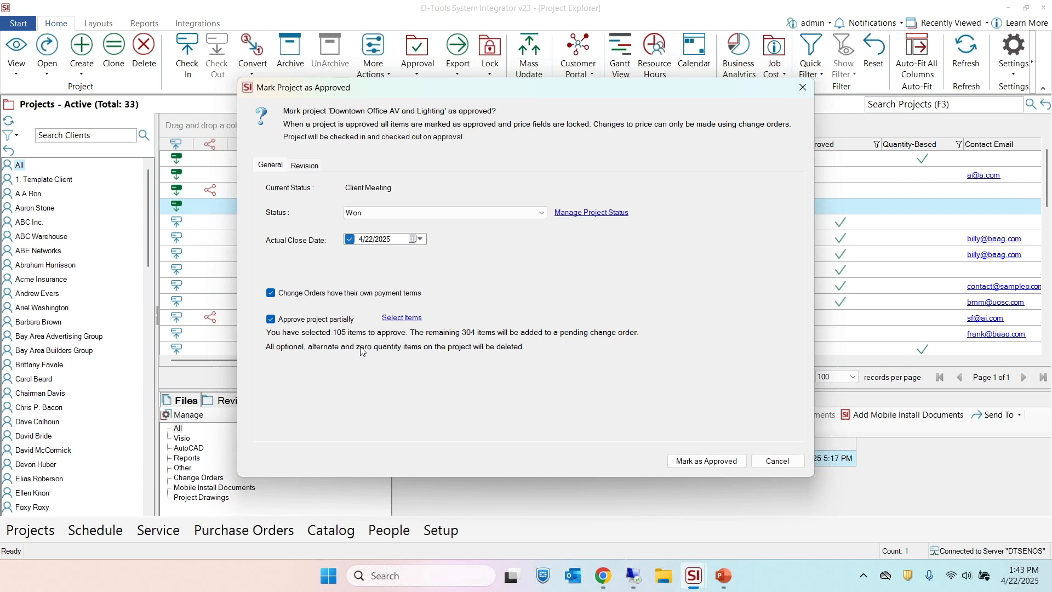
pyautogui.click(689, 464)
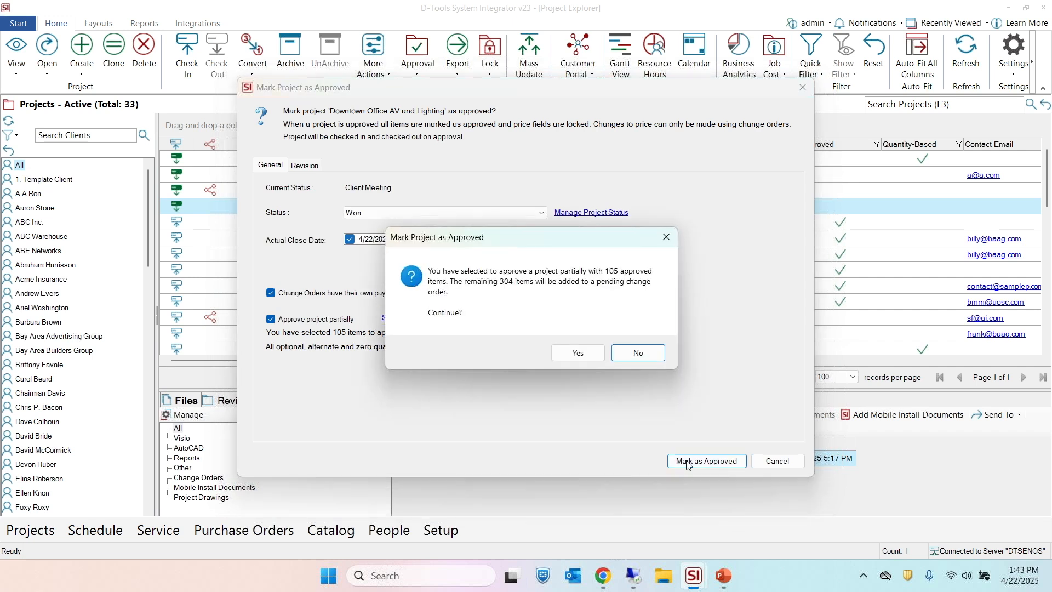
pyautogui.click(576, 353)
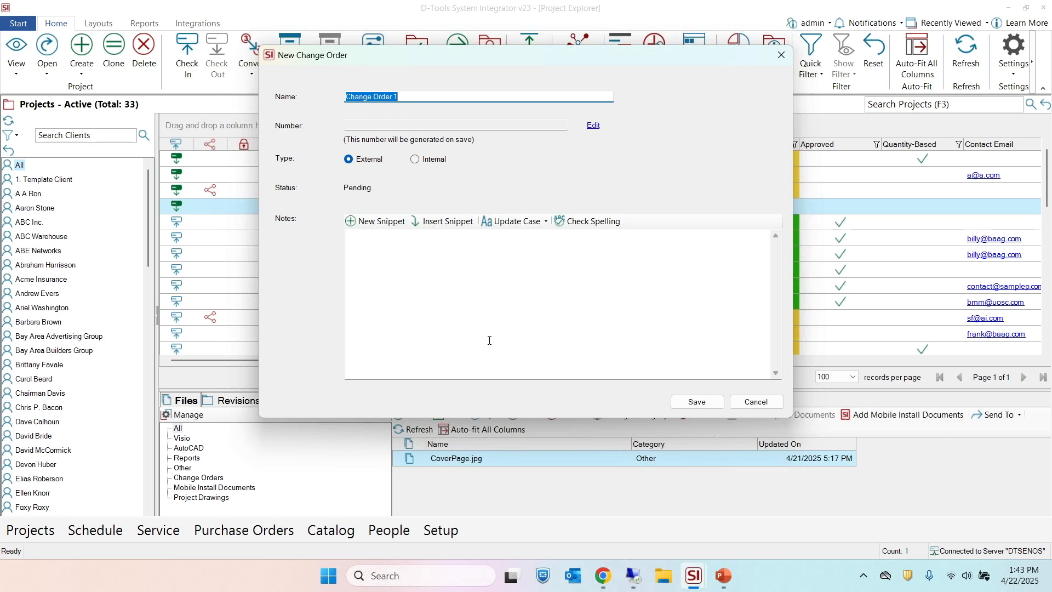
pyautogui.click(697, 402)
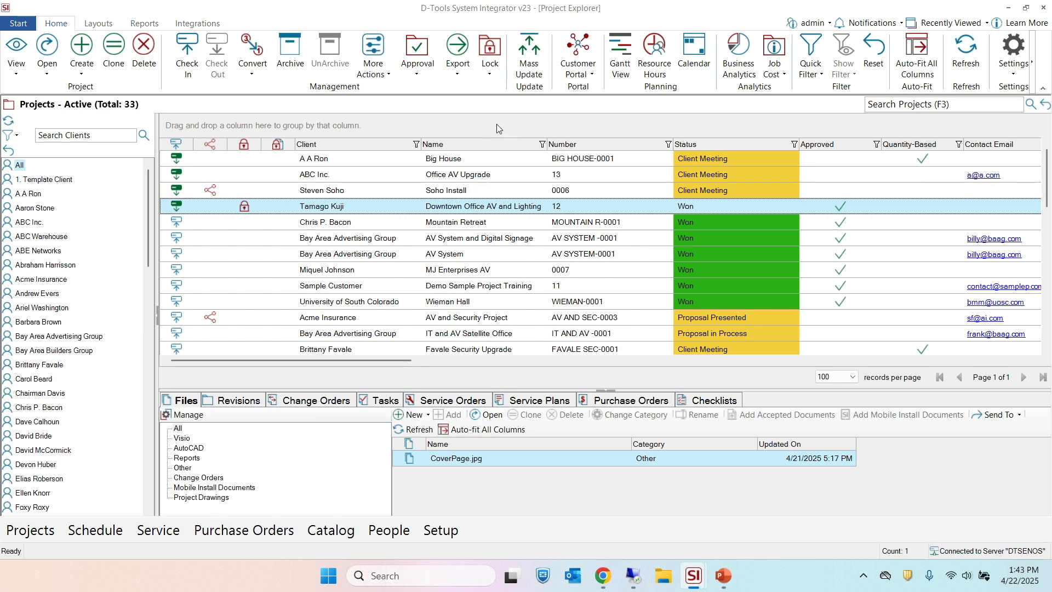
# Step: Unlock the approved Downtown Office AV and Lighting project
pyautogui.click(489, 69)
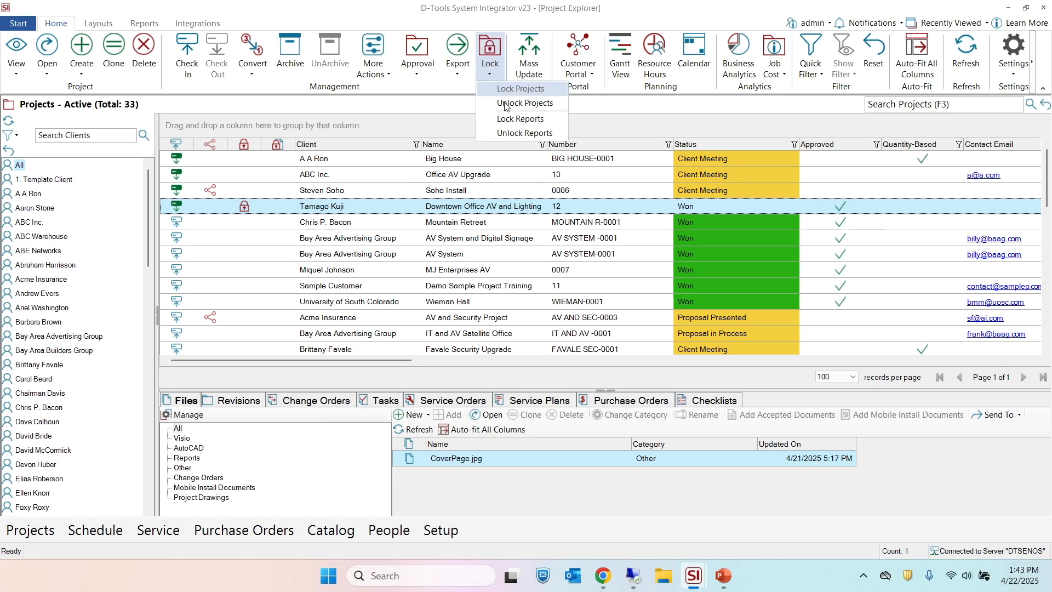
pyautogui.click(525, 103)
pyautogui.click(686, 454)
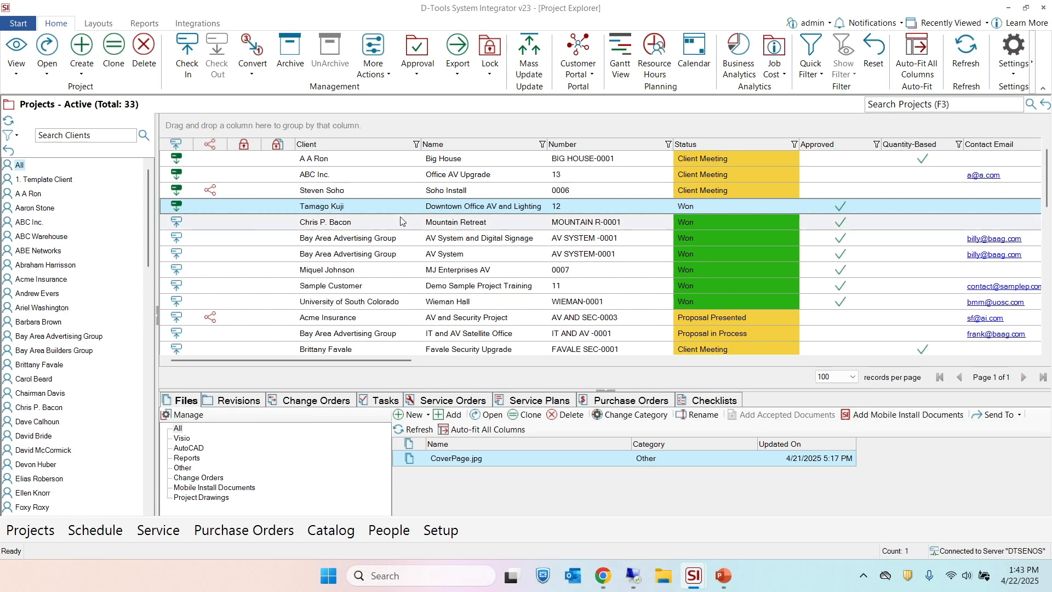
# Step: Open the Downtown Office AV and Lighting project, examine the payment terms of the approved project and Change Order 1, and close them
pyautogui.doubleClick(389, 202)
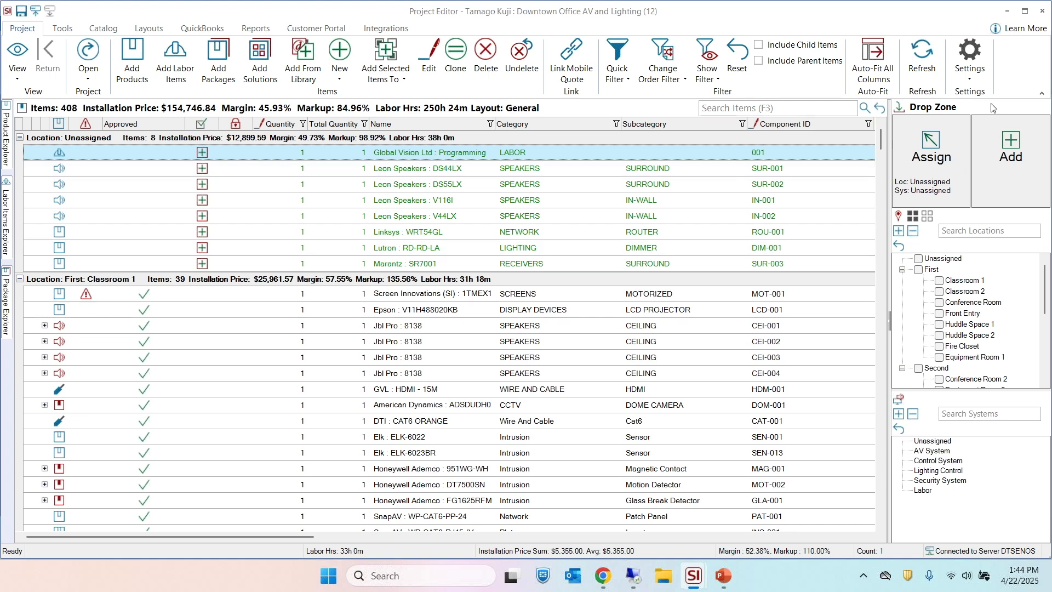
pyautogui.click(980, 83)
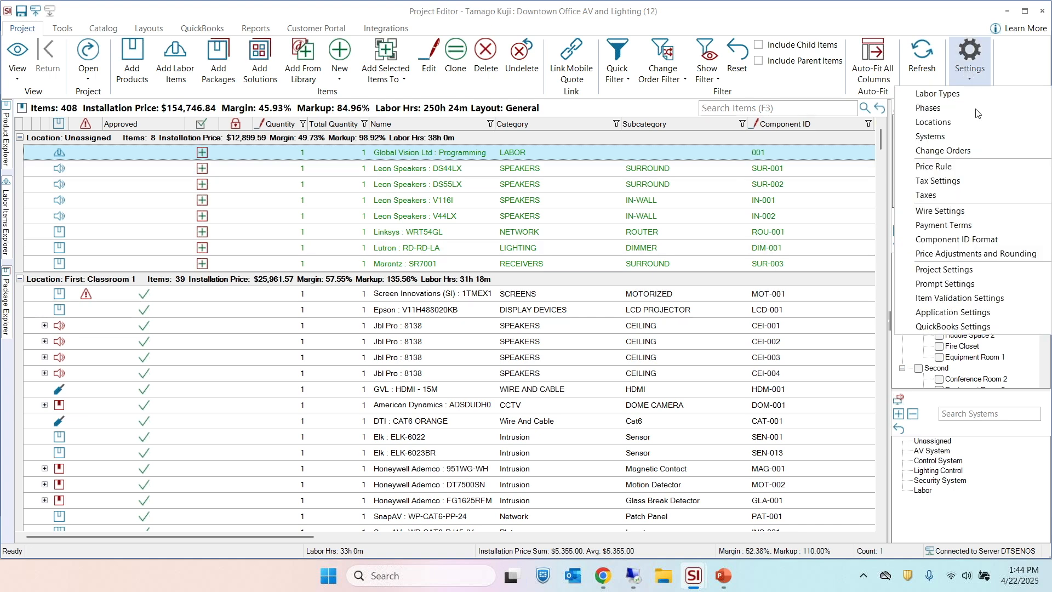
pyautogui.click(959, 225)
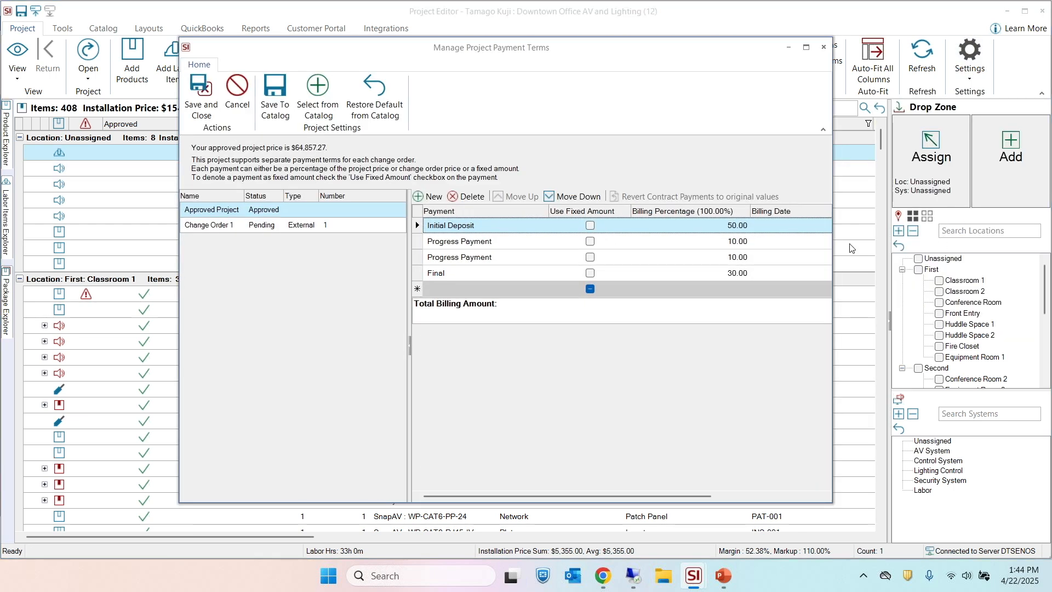
pyautogui.click(236, 231)
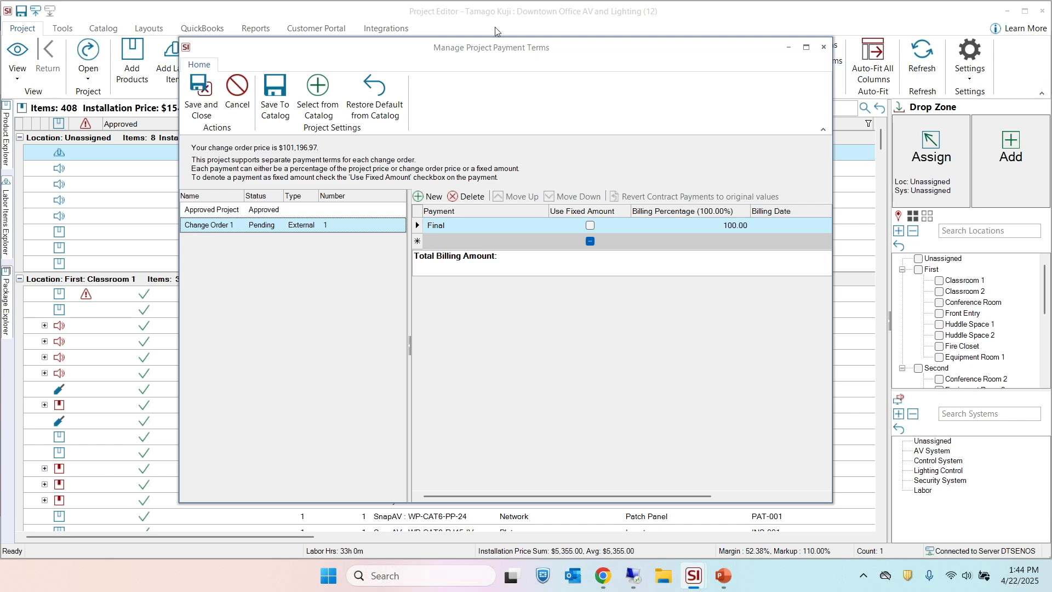
pyautogui.click(823, 47)
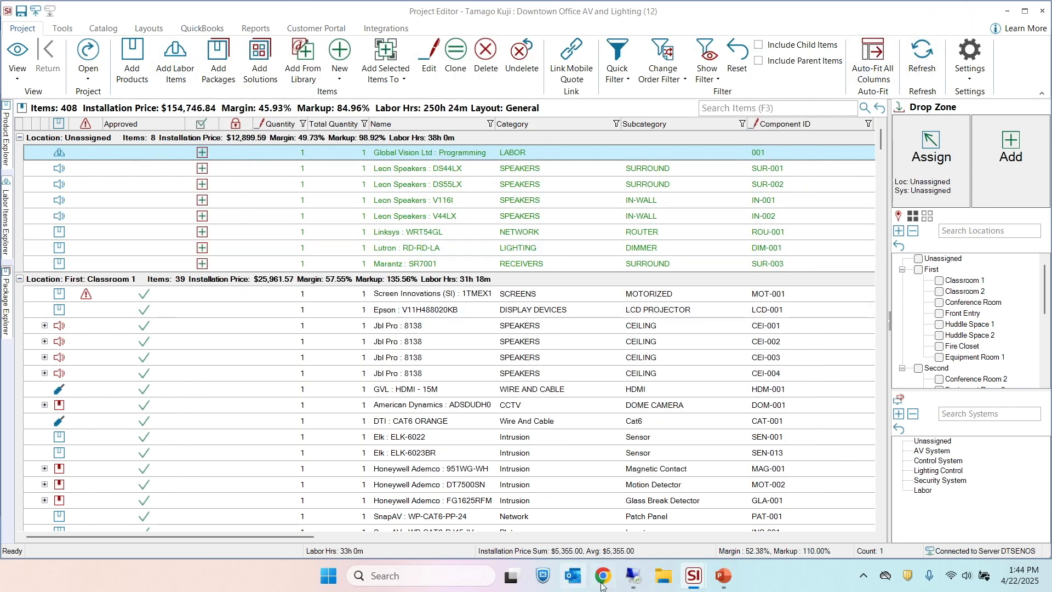
# Step: Return to the project list, examine the notifications and the actions available for a purchase order notification, and close them
pyautogui.moveTo(683, 584)
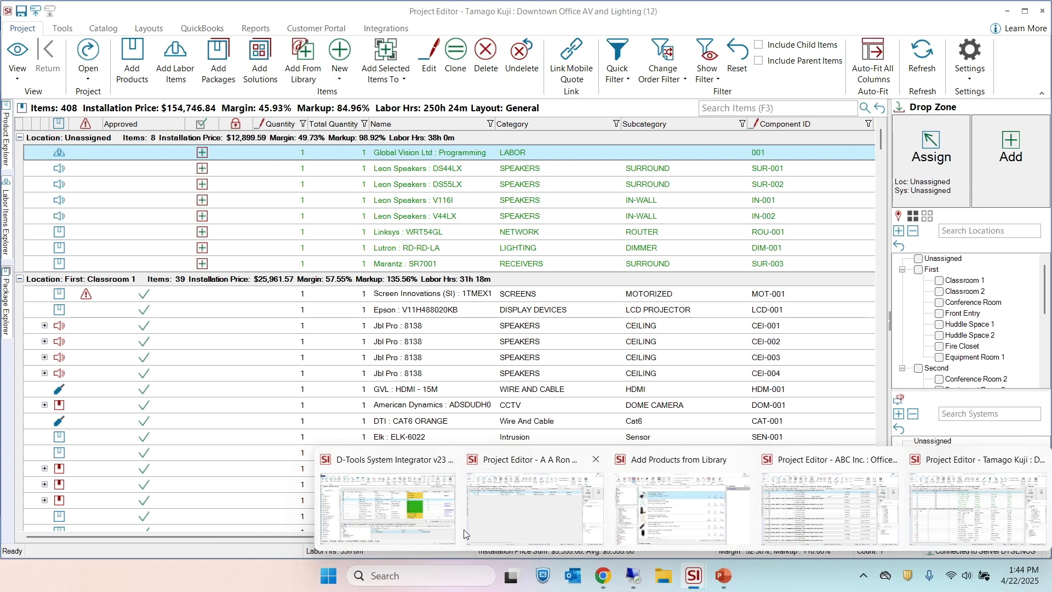
pyautogui.click(388, 507)
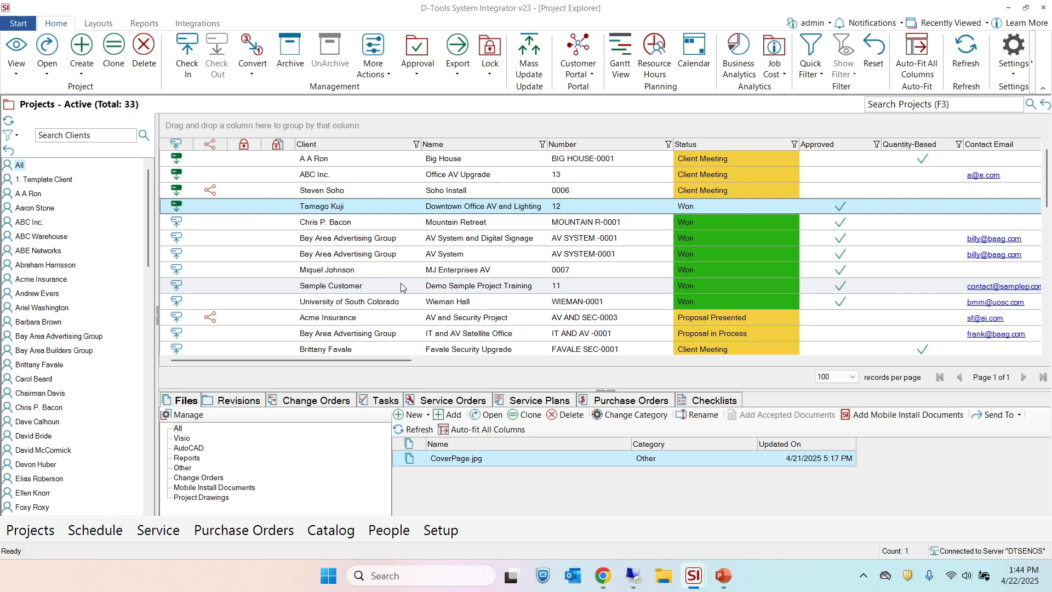
pyautogui.click(879, 23)
pyautogui.click(426, 119)
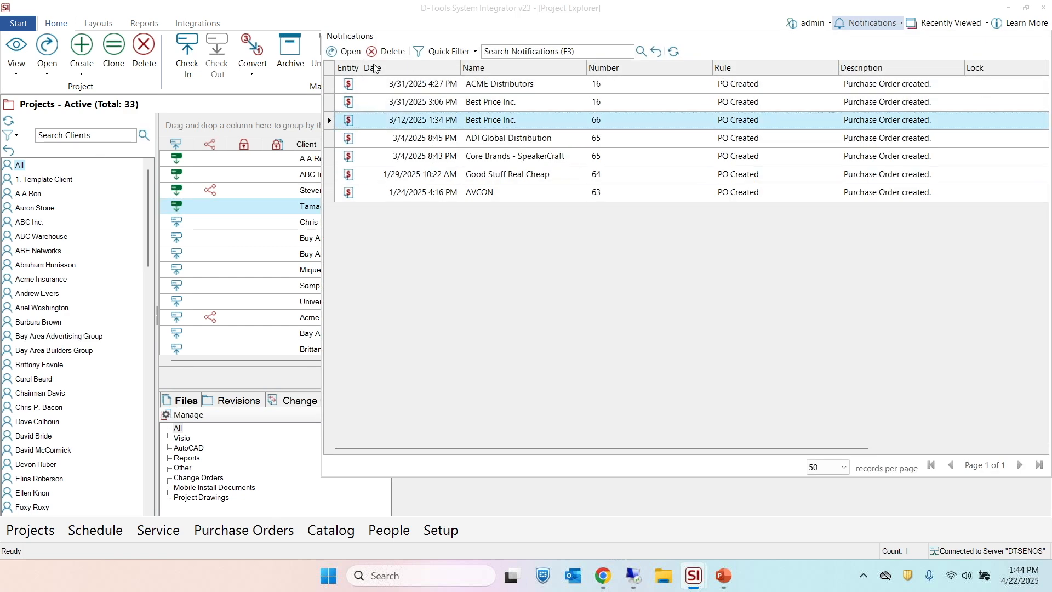
pyautogui.rightClick(474, 119)
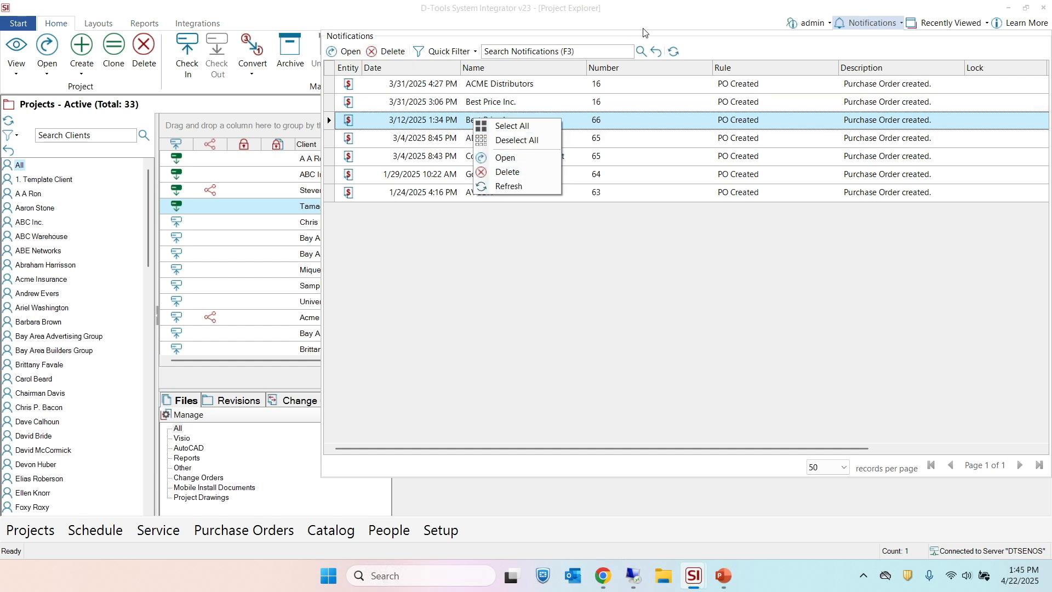
pyautogui.click(652, 22)
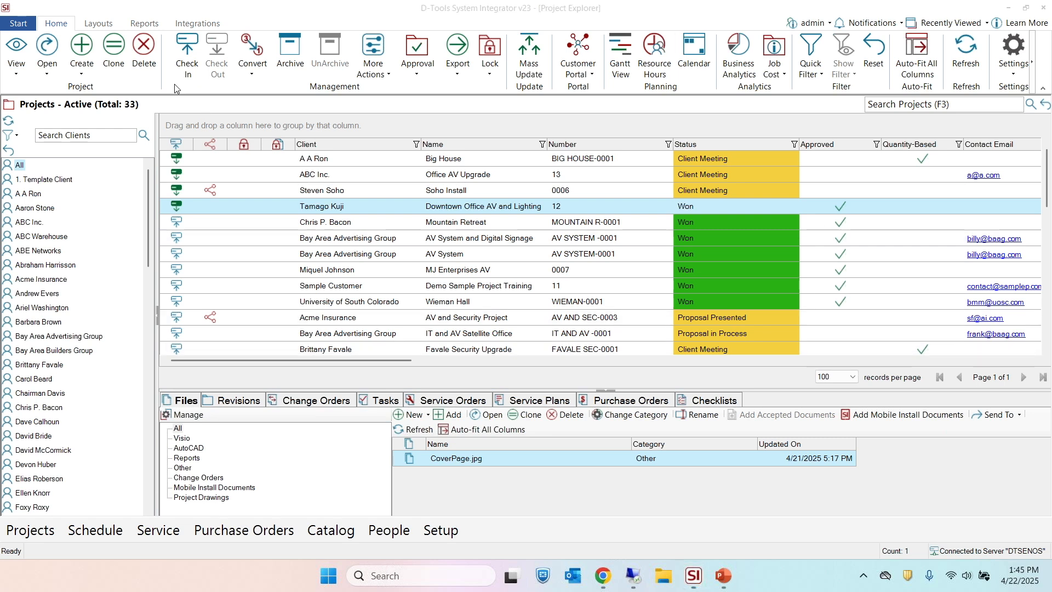
# Step: Select the Mountain Retreat project and examine the Job Cost, Revenue and Backlog options
pyautogui.click(453, 221)
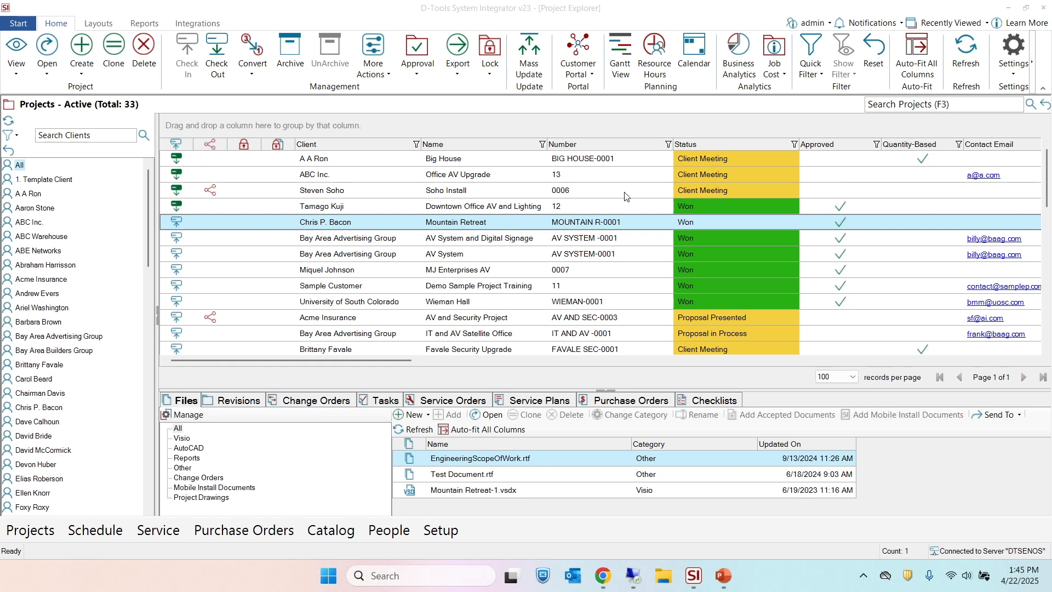
pyautogui.click(782, 65)
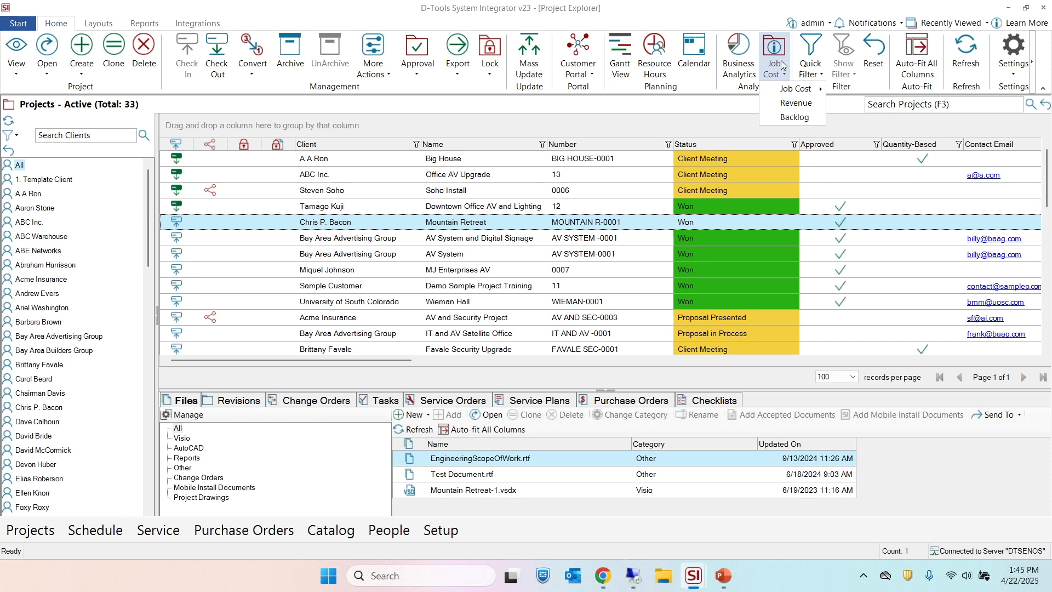
pyautogui.click(540, 109)
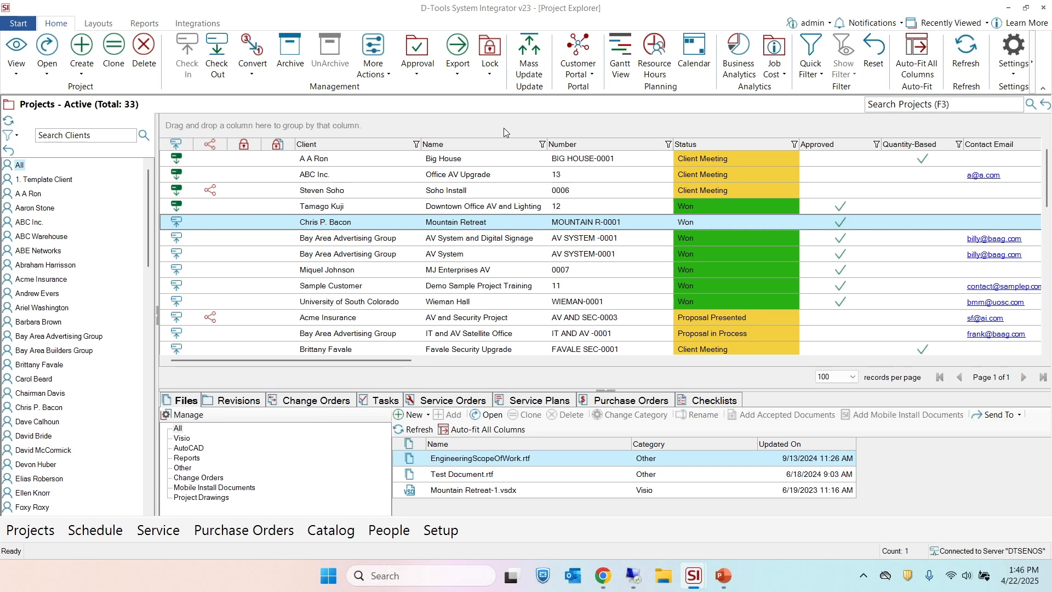
pyautogui.click(778, 78)
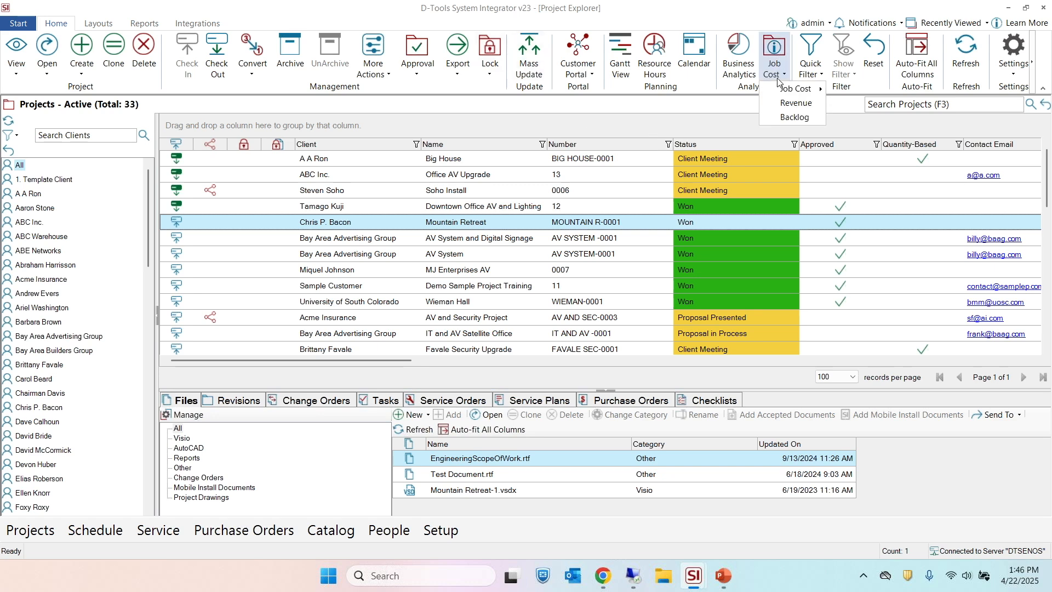
# Step: Examine the job cost settings for equipment, materials, labor and project completion rounding, and close them without saving
pyautogui.click(1013, 76)
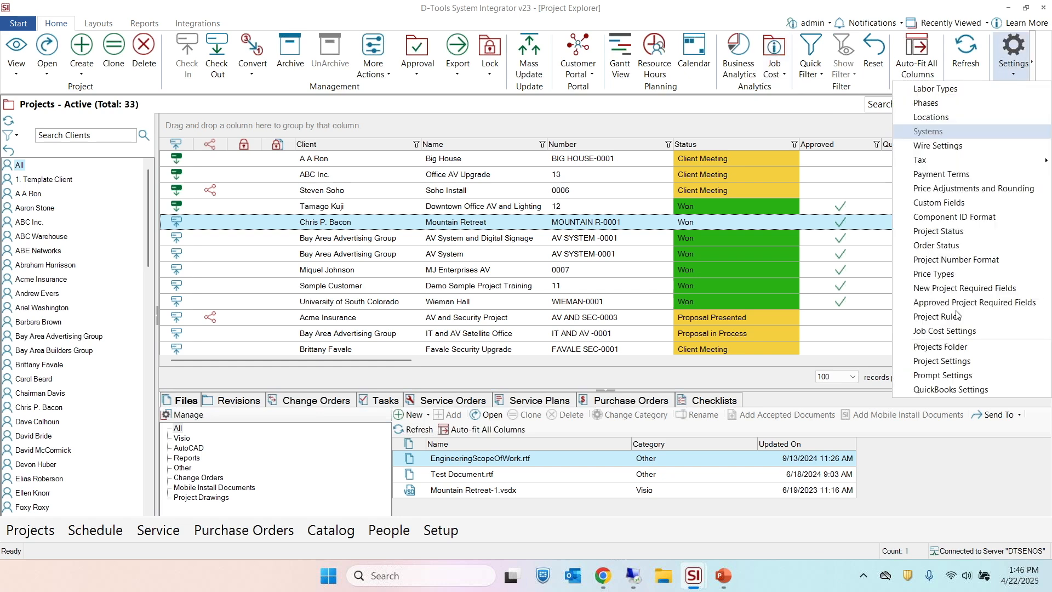
pyautogui.click(956, 331)
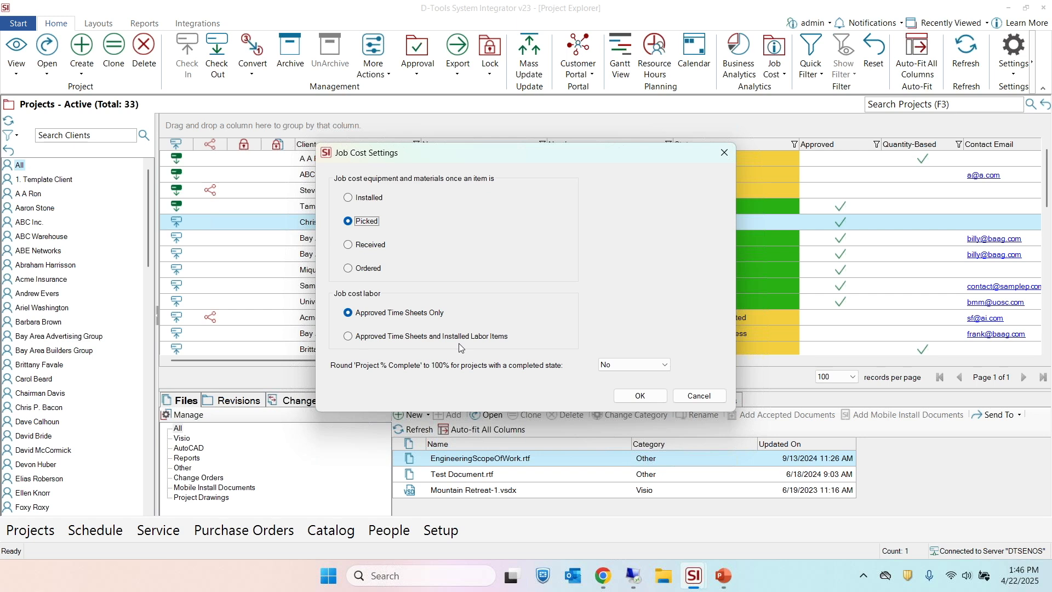
pyautogui.click(698, 396)
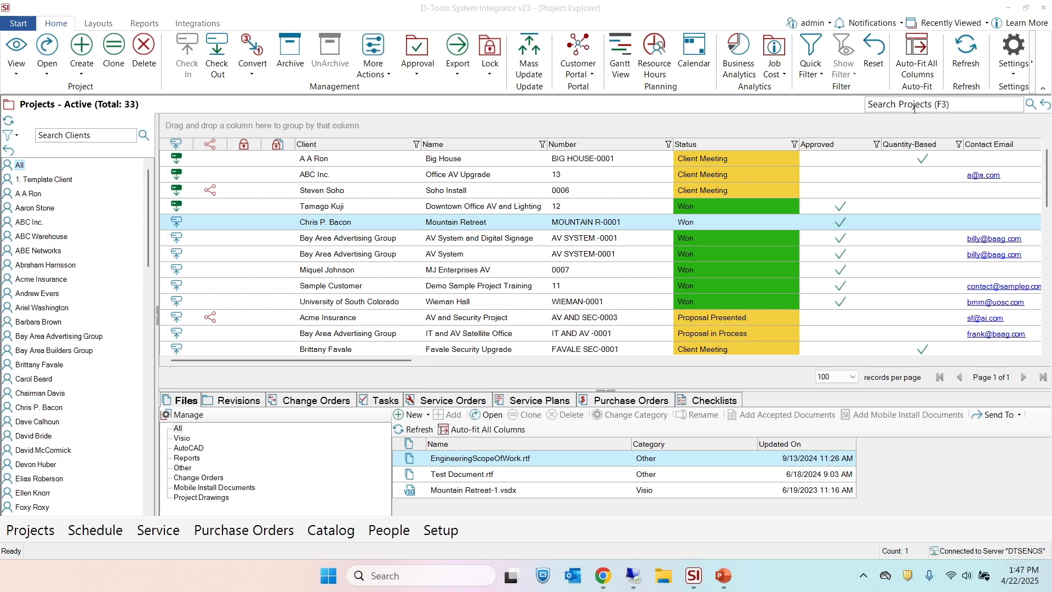
# Step: Switch to the Office AV Upgrade project and save its Project Editor settings with Markup excluded from the header fields
pyautogui.moveTo(693, 574)
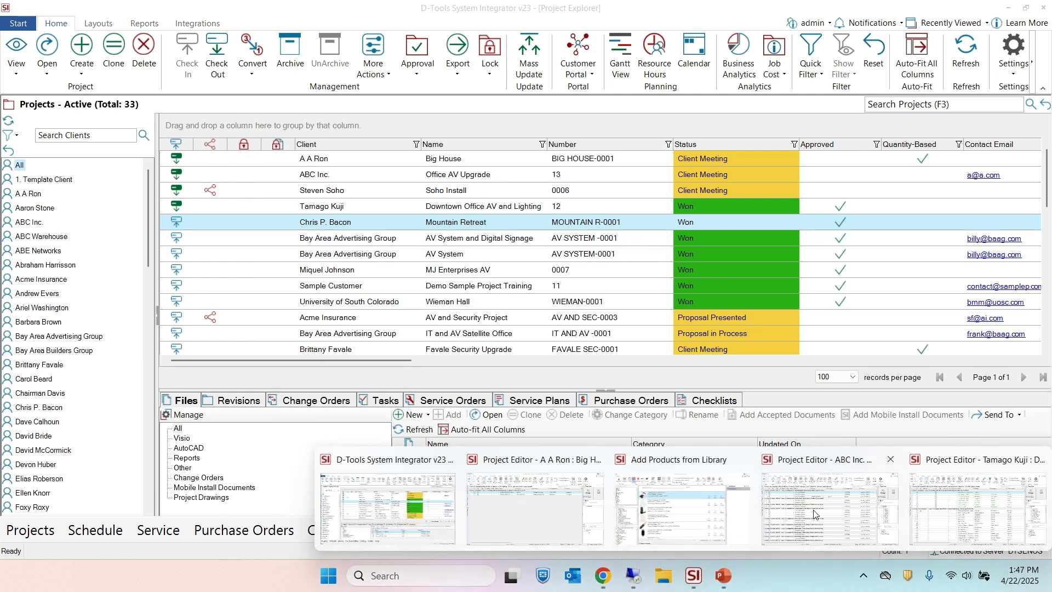
pyautogui.click(831, 488)
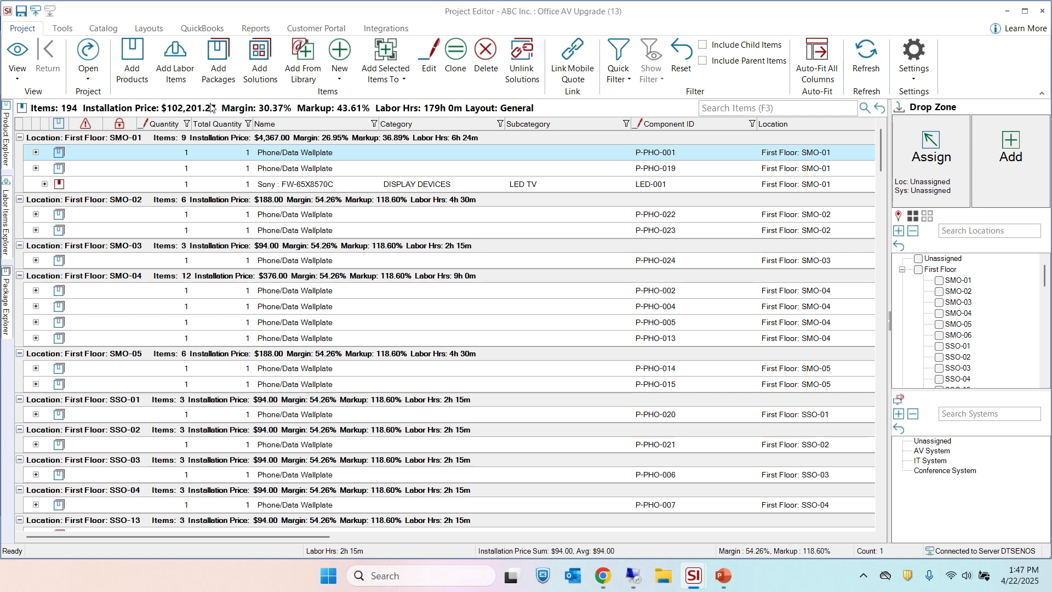
pyautogui.click(876, 77)
pyautogui.click(906, 79)
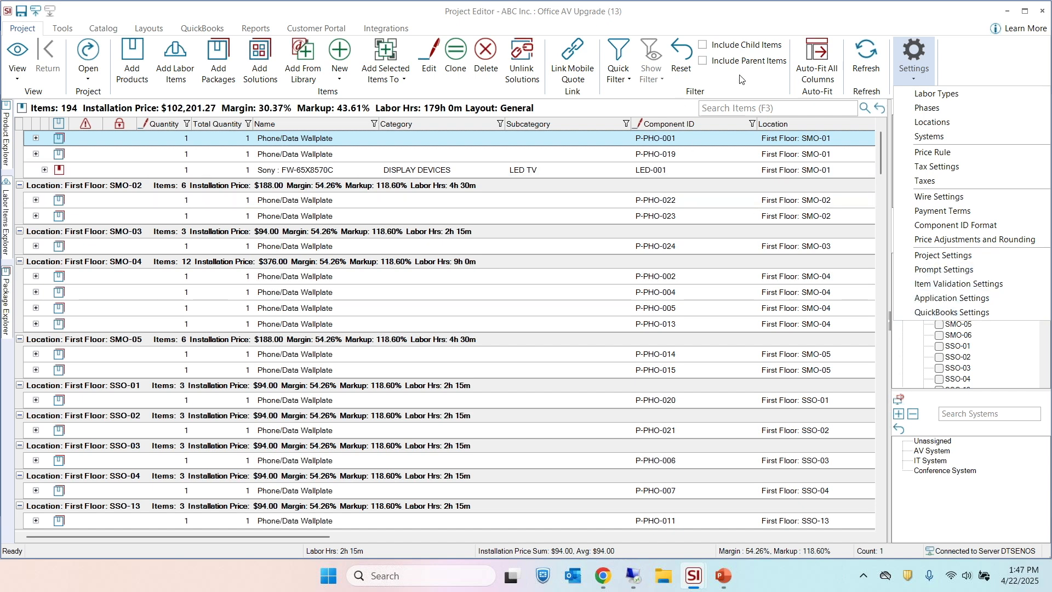
pyautogui.click(970, 256)
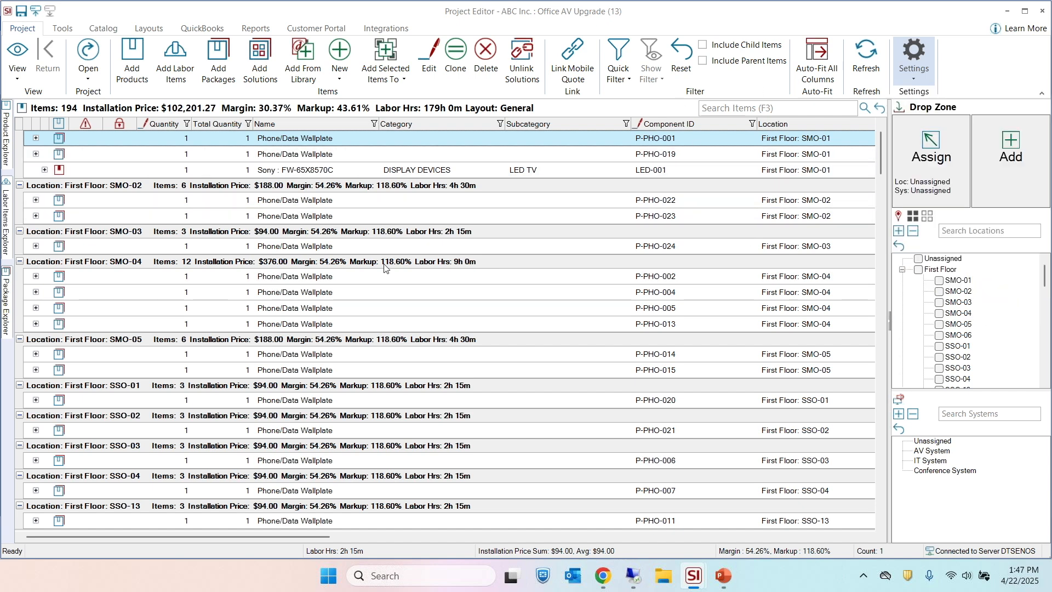
pyautogui.click(197, 149)
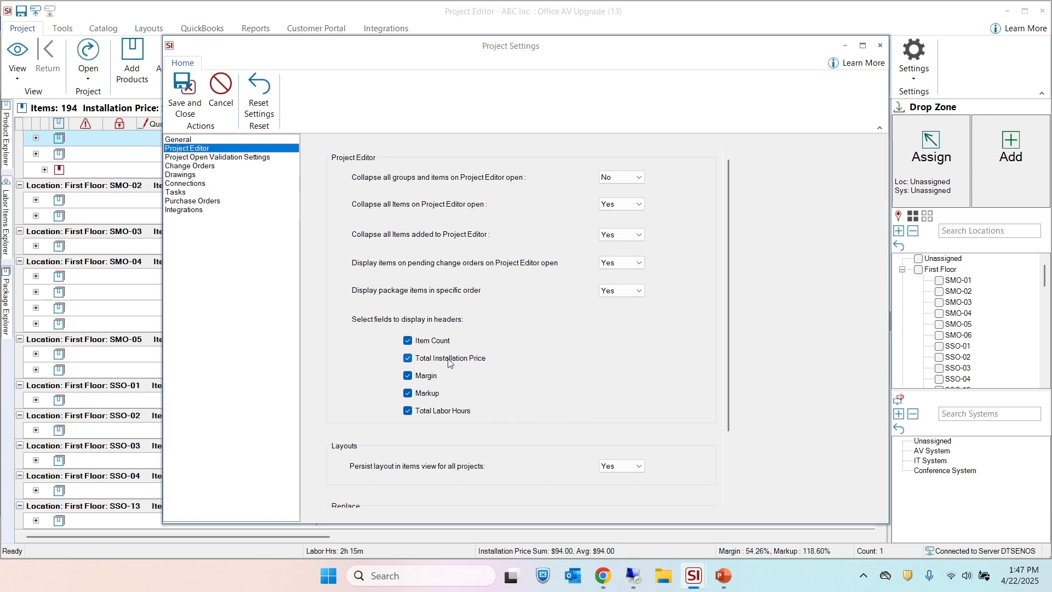
pyautogui.click(414, 396)
pyautogui.click(181, 104)
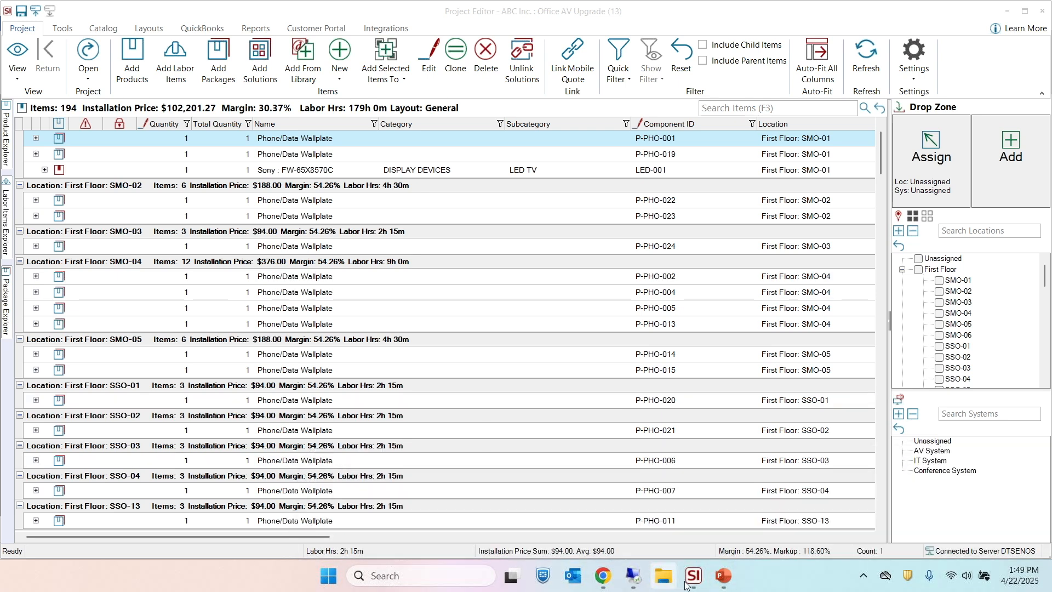
# Step: Switch to the Add Products from Library window and examine the product filter options for all, new and matched products
pyautogui.click(695, 489)
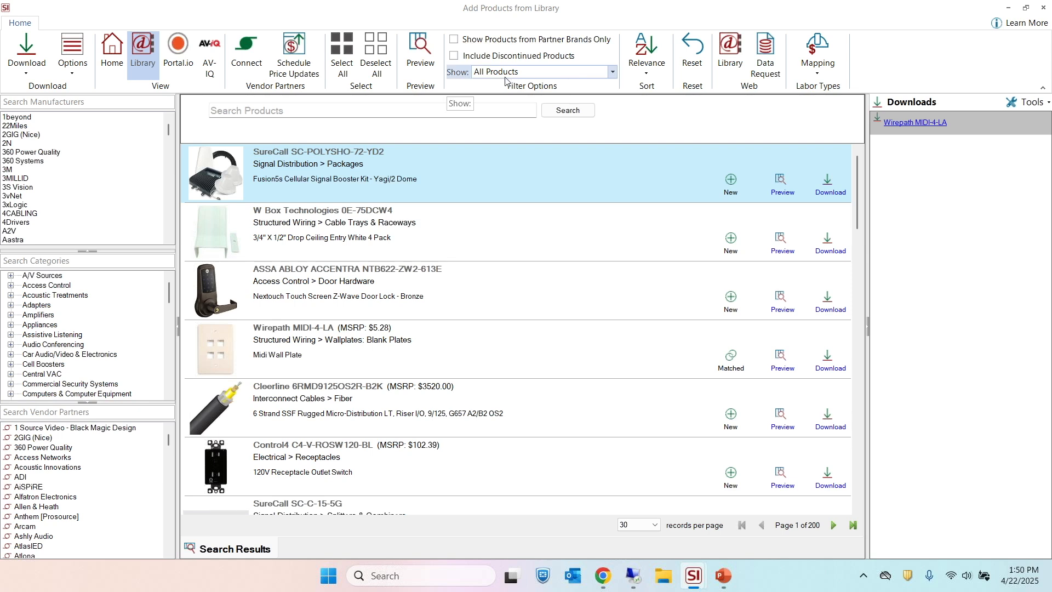
pyautogui.click(613, 71)
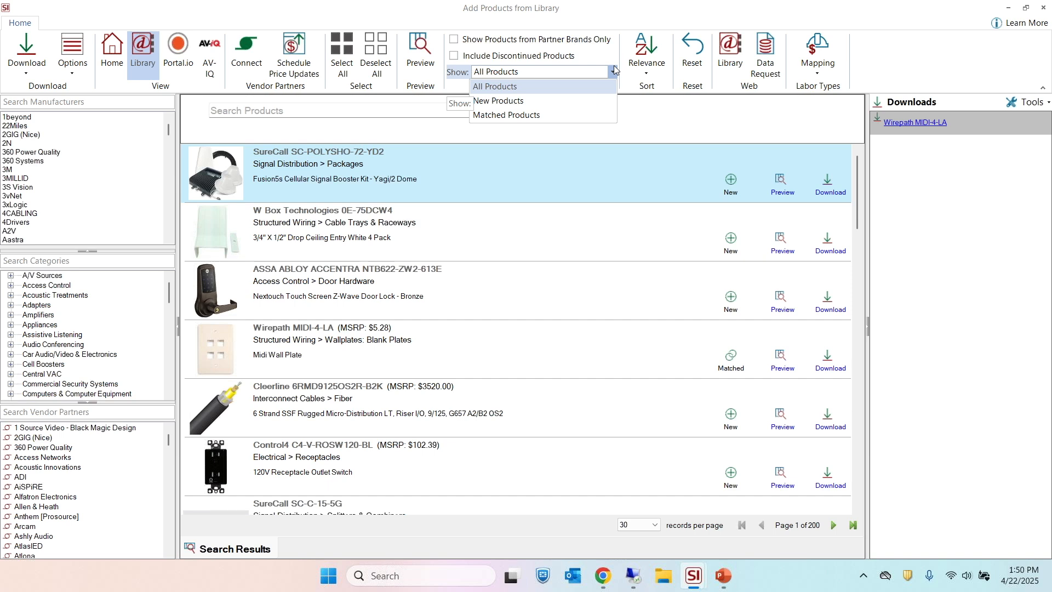
pyautogui.click(673, 2)
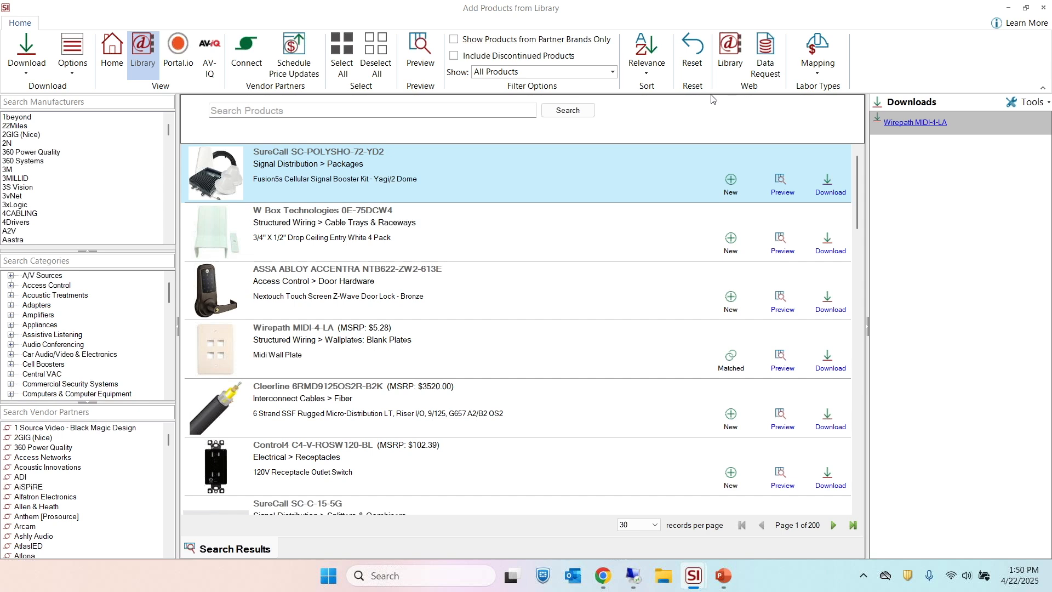
# Step: Open the vendor partner connections, select AiSPiRE to examine its details, and close the dialog
pyautogui.click(258, 52)
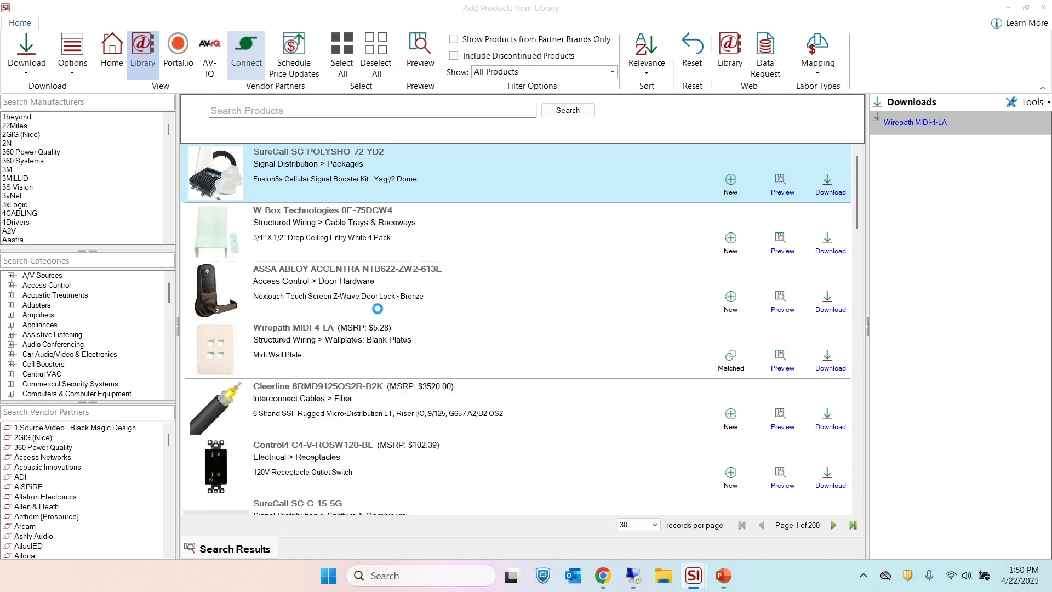
pyautogui.click(391, 311)
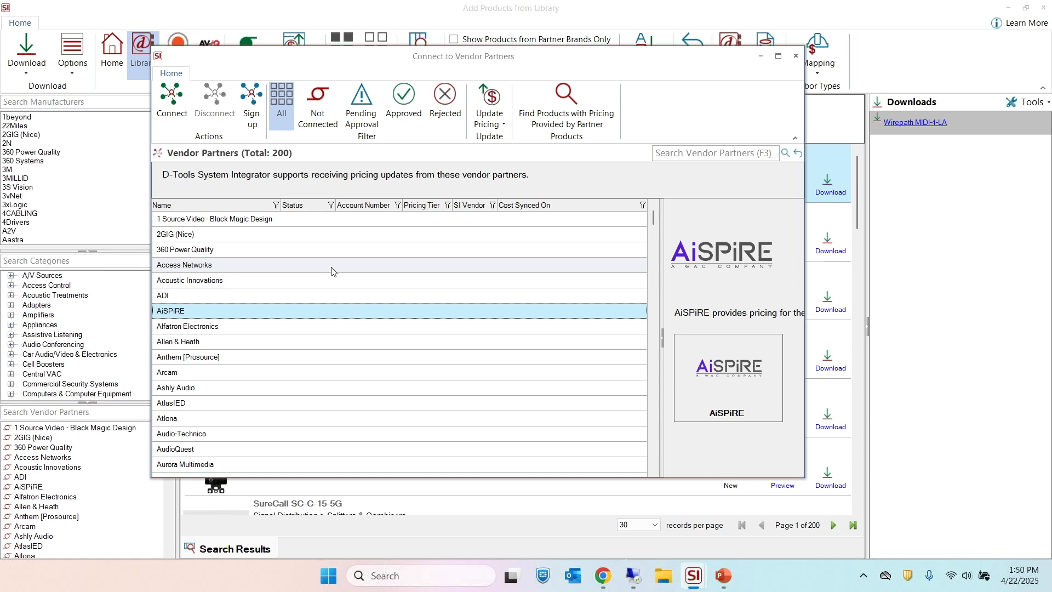
pyautogui.click(795, 57)
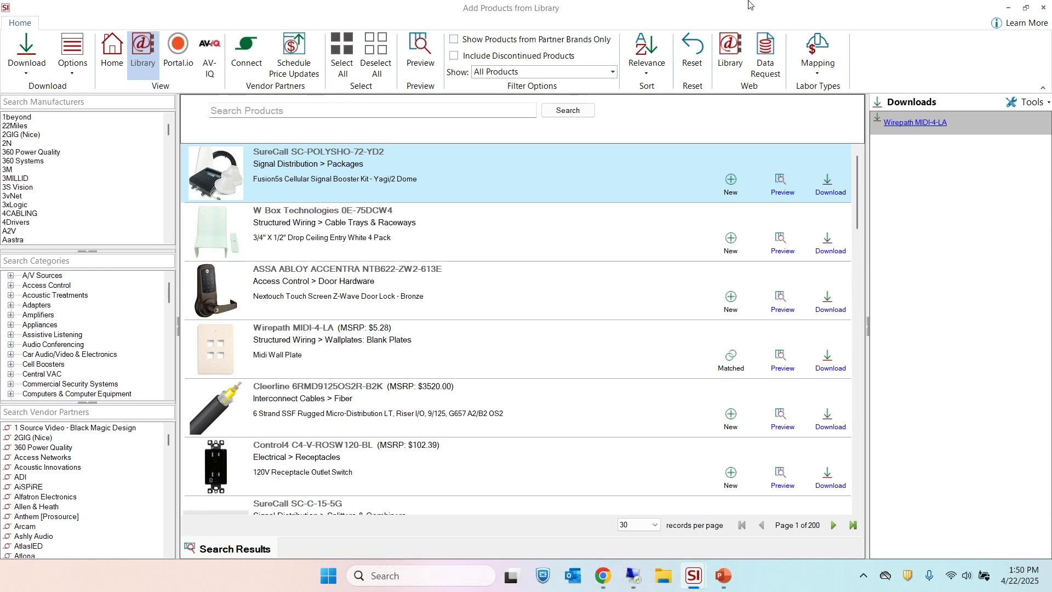
# Step: Open product management in the catalog, search for wirepath, and look through the matching products
pyautogui.moveTo(693, 582)
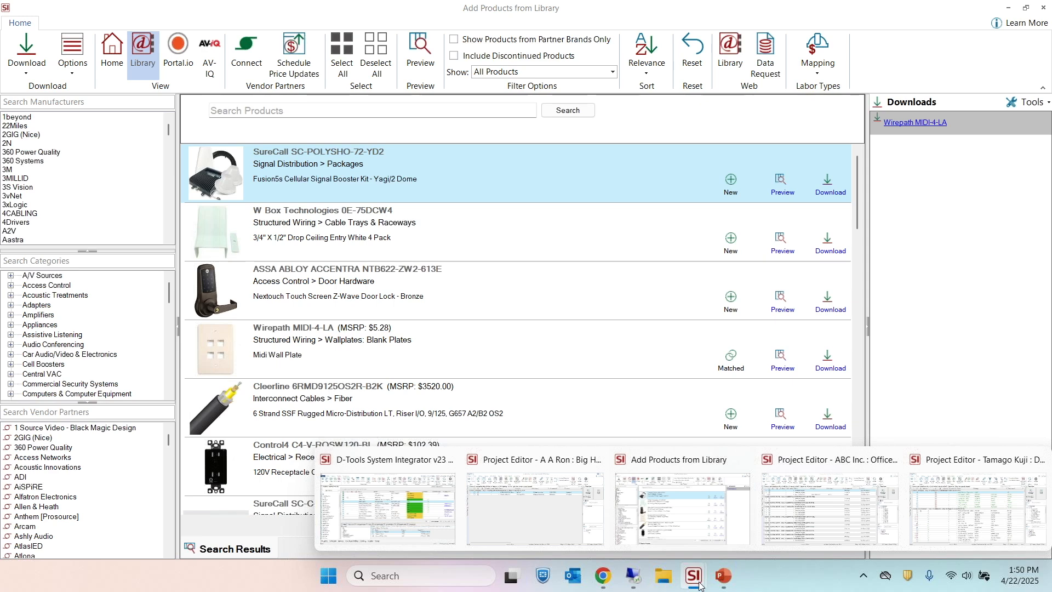
pyautogui.click(395, 510)
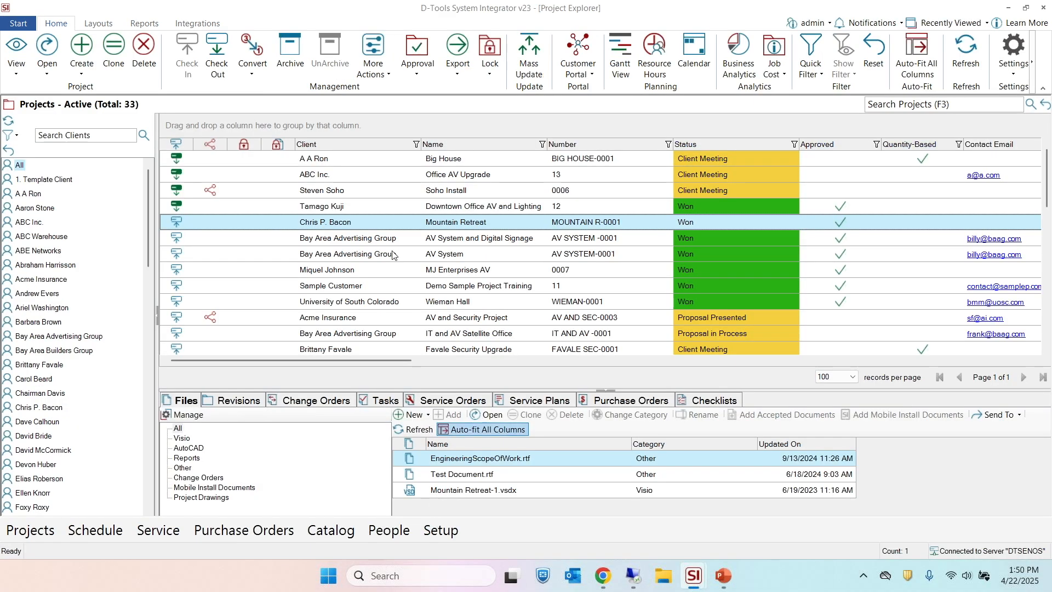
pyautogui.click(9, 28)
pyautogui.moveTo(73, 264)
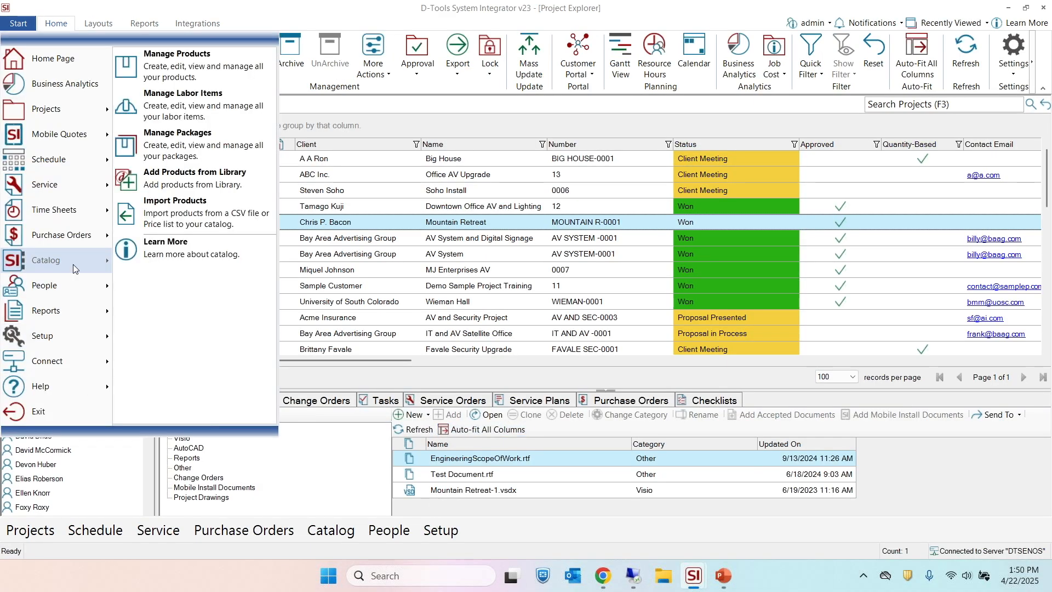
pyautogui.click(165, 52)
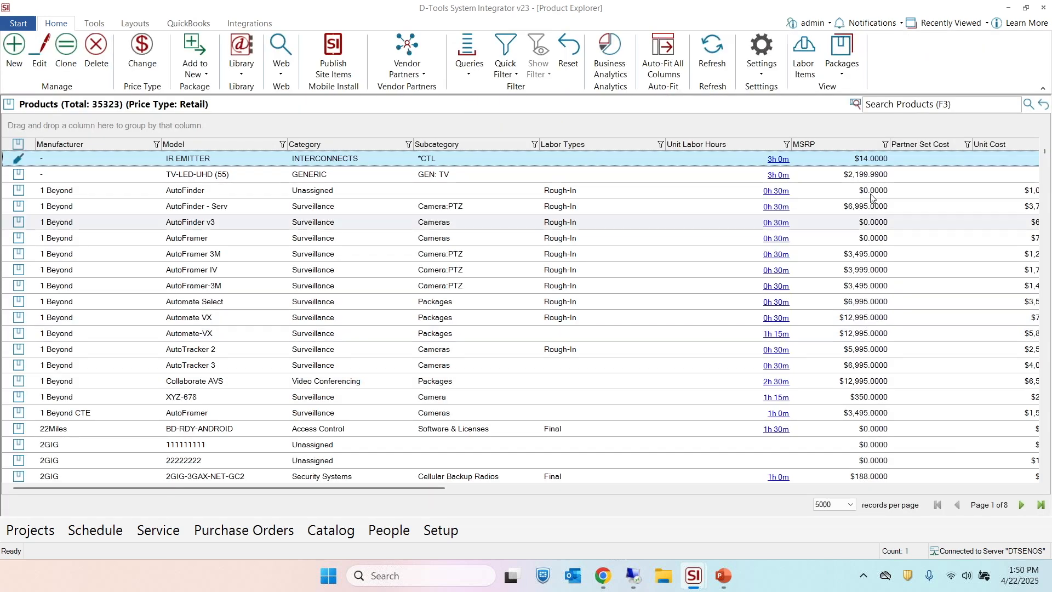
pyautogui.click(918, 105)
pyautogui.write('wirepath')
pyautogui.press('Return')
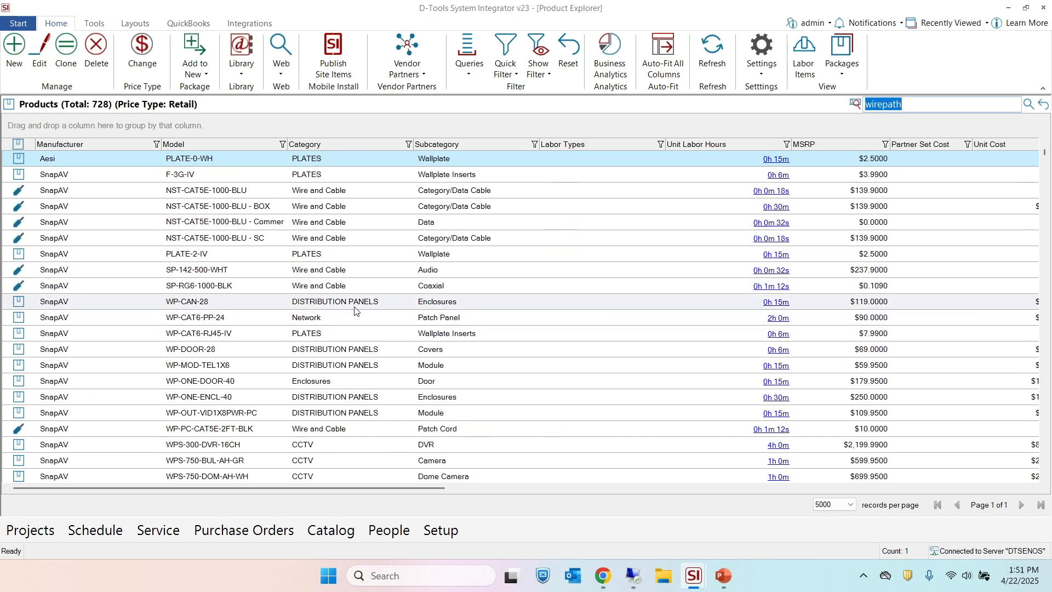
pyautogui.scroll(2, 358, 317)
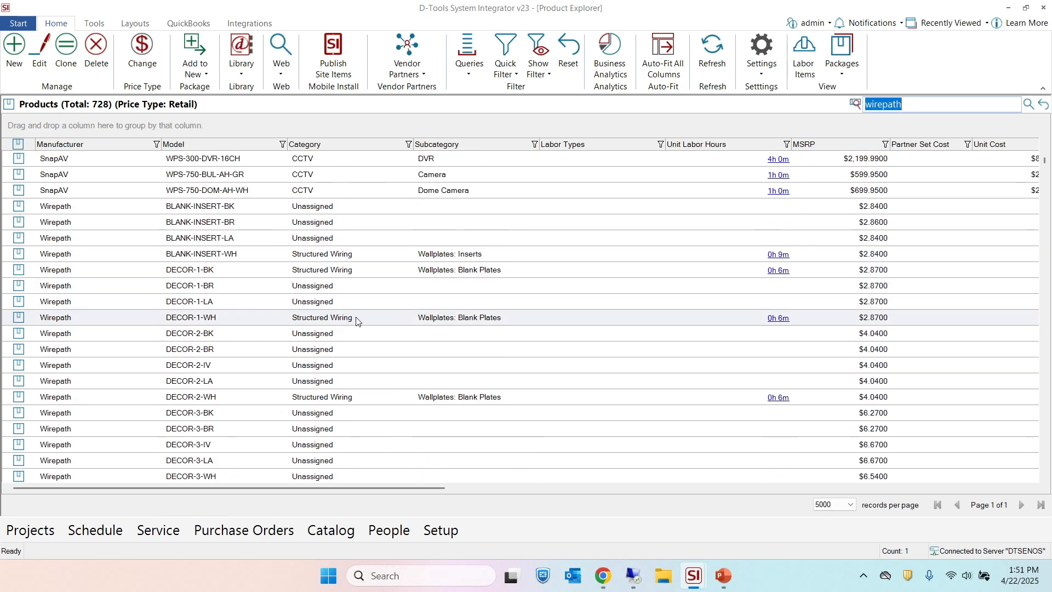
pyautogui.scroll(5, 356, 321)
pyautogui.scroll(-20, 356, 321)
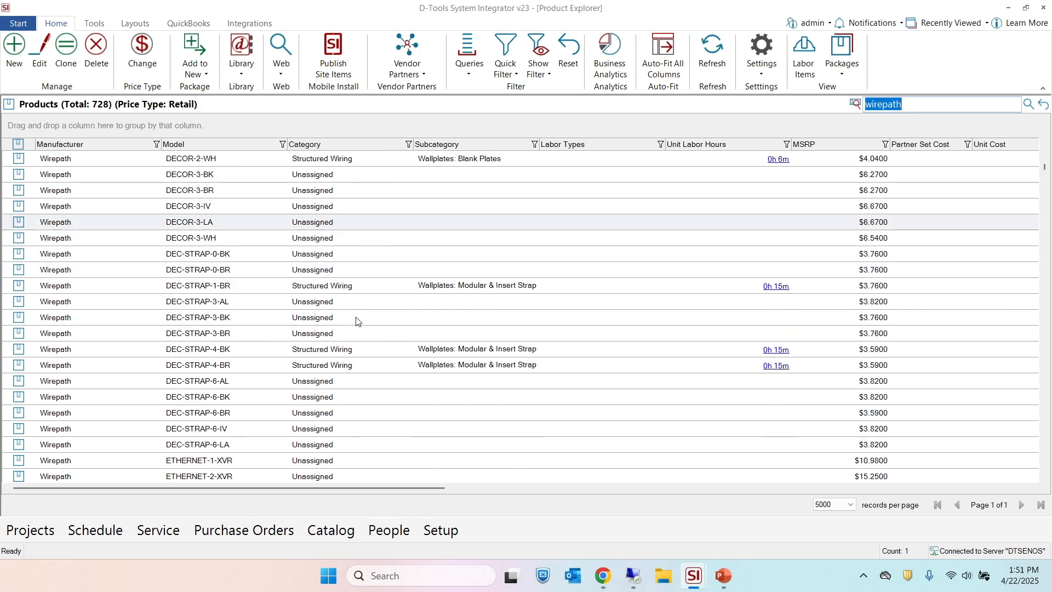
pyautogui.scroll(-5, 357, 320)
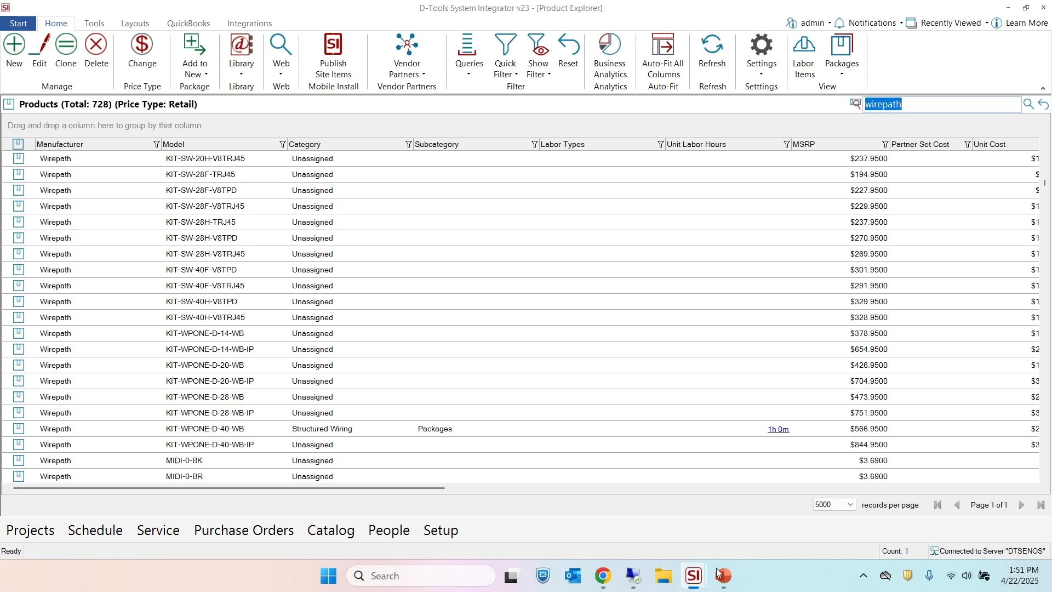
# Step: Return to the Office AV Upgrade project, examine the vendor order details of the 1 Beyond AutoFinder - Serv product, and close it without saving
pyautogui.moveTo(690, 576)
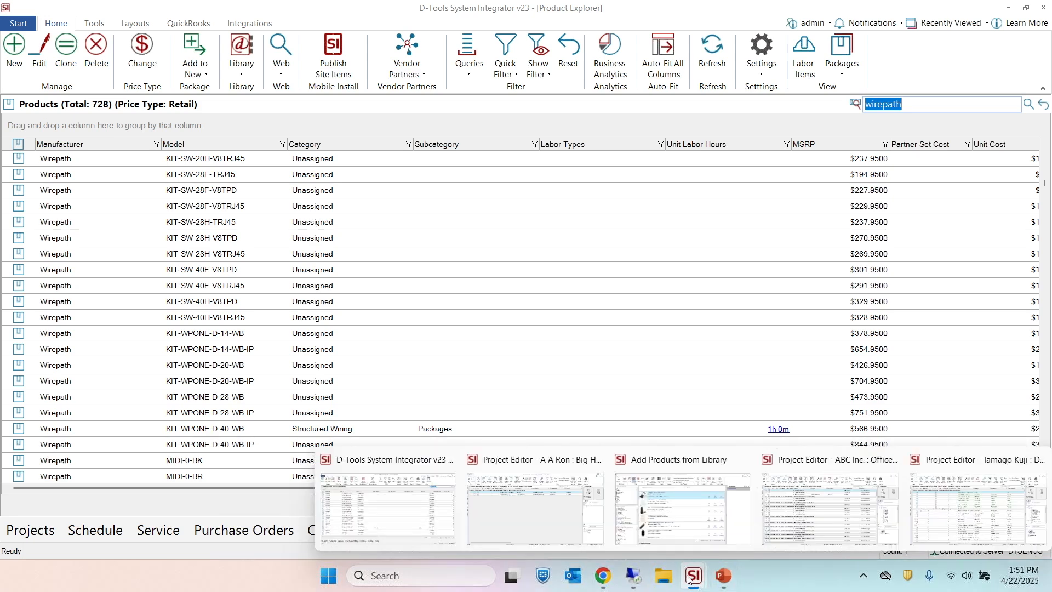
pyautogui.click(830, 507)
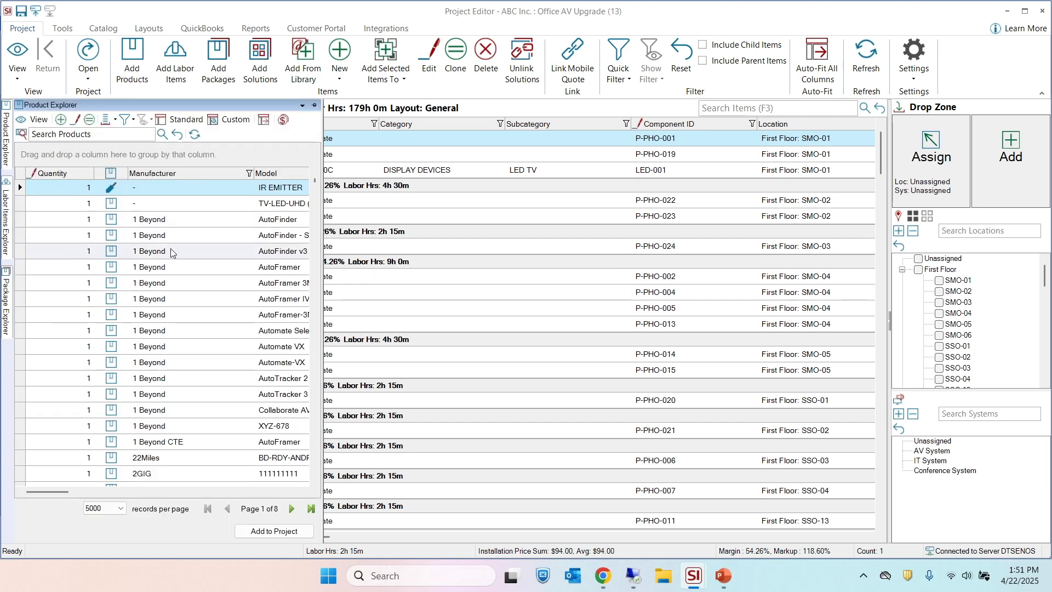
pyautogui.doubleClick(173, 236)
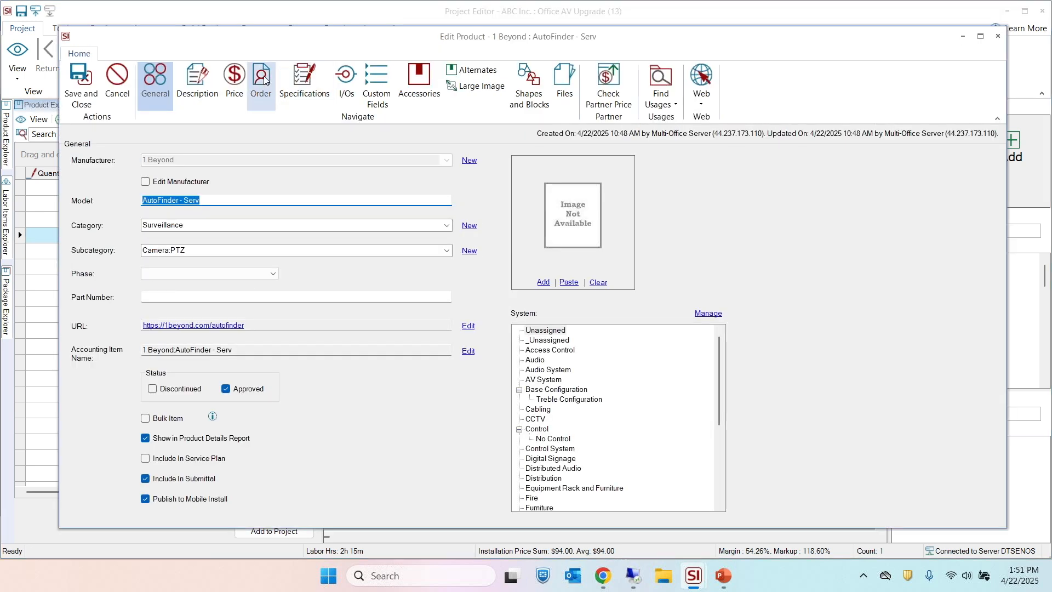
pyautogui.click(263, 78)
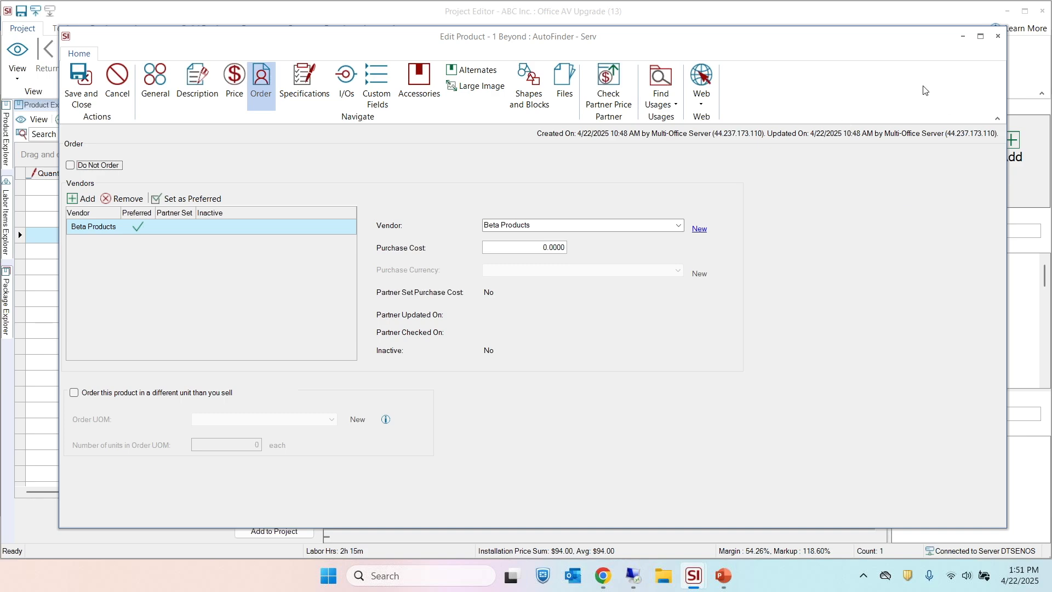
pyautogui.click(998, 37)
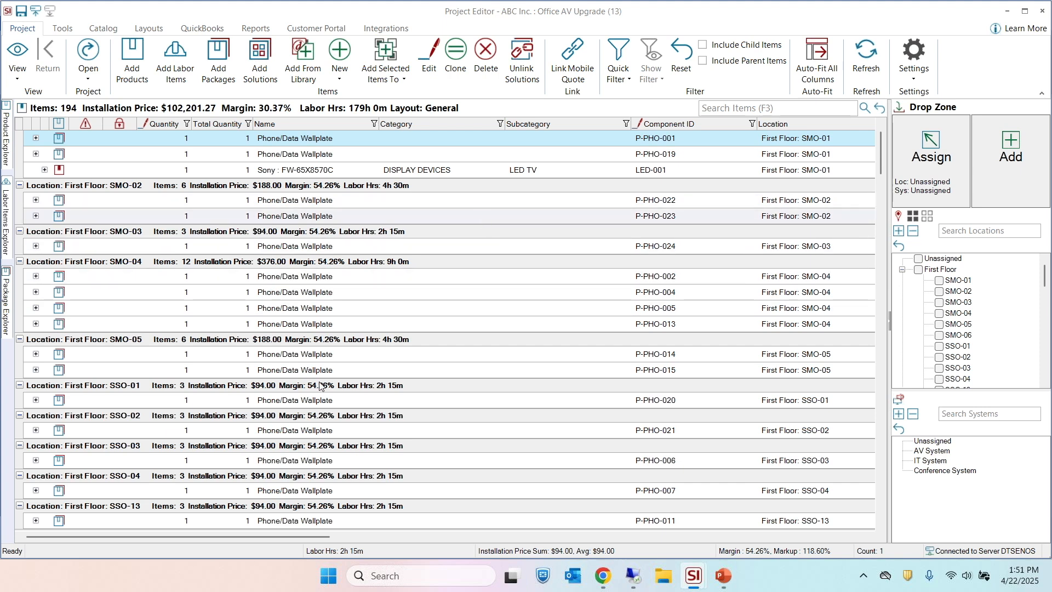
# Step: Apply the standard Order layout to the Big House project, examine the partner pricing columns, and minimize the project window
pyautogui.moveTo(699, 584)
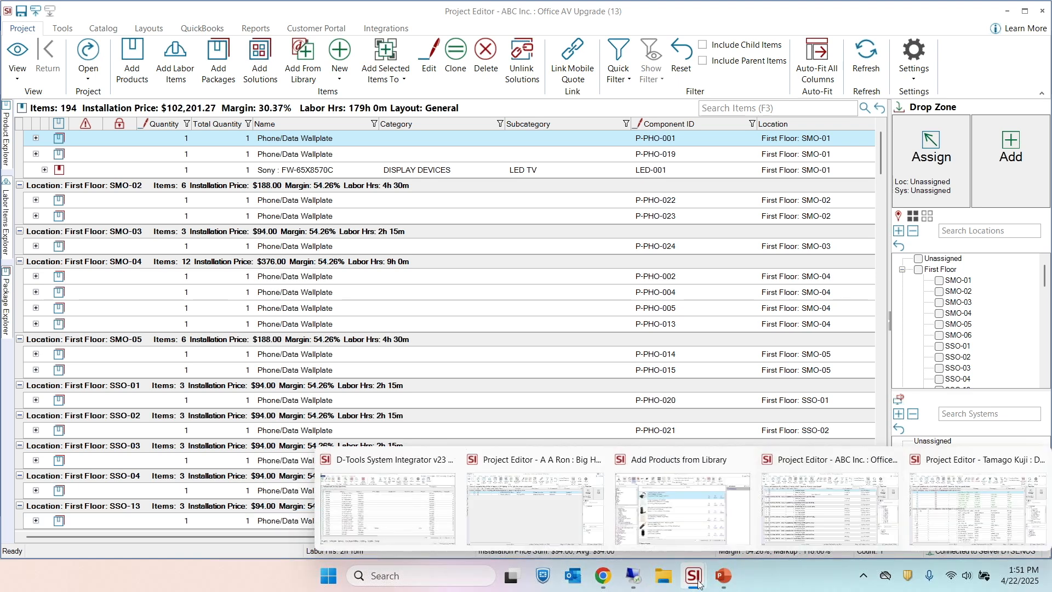
pyautogui.click(544, 517)
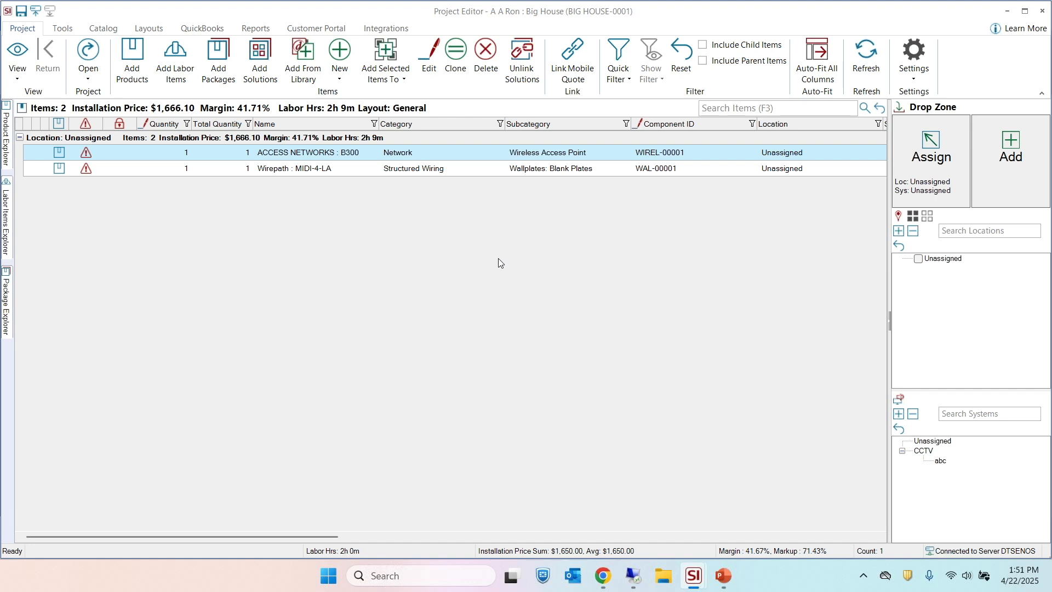
pyautogui.click(104, 31)
pyautogui.click(148, 29)
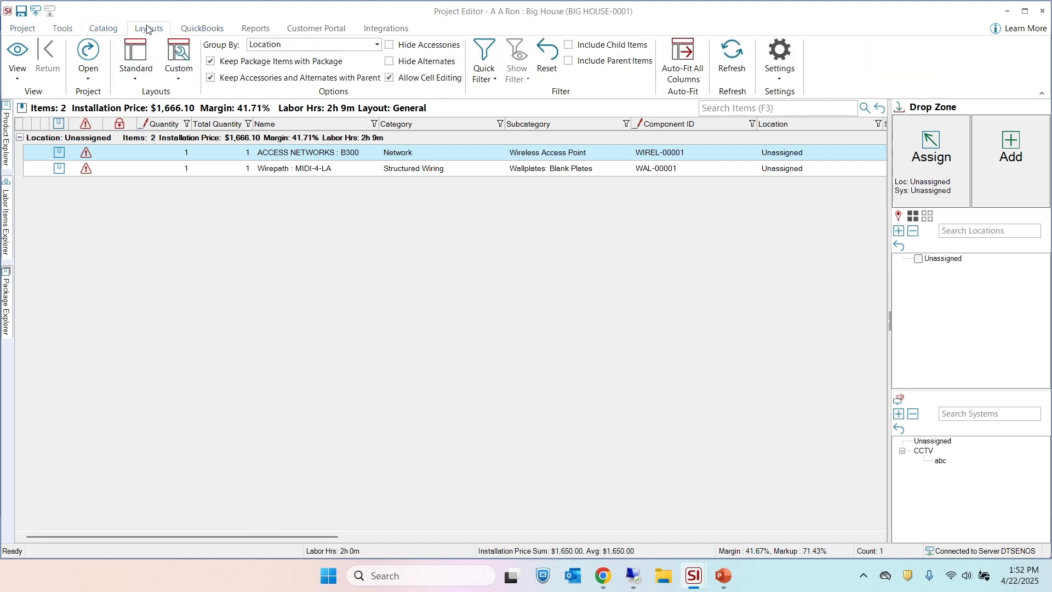
pyautogui.click(136, 60)
pyautogui.click(157, 177)
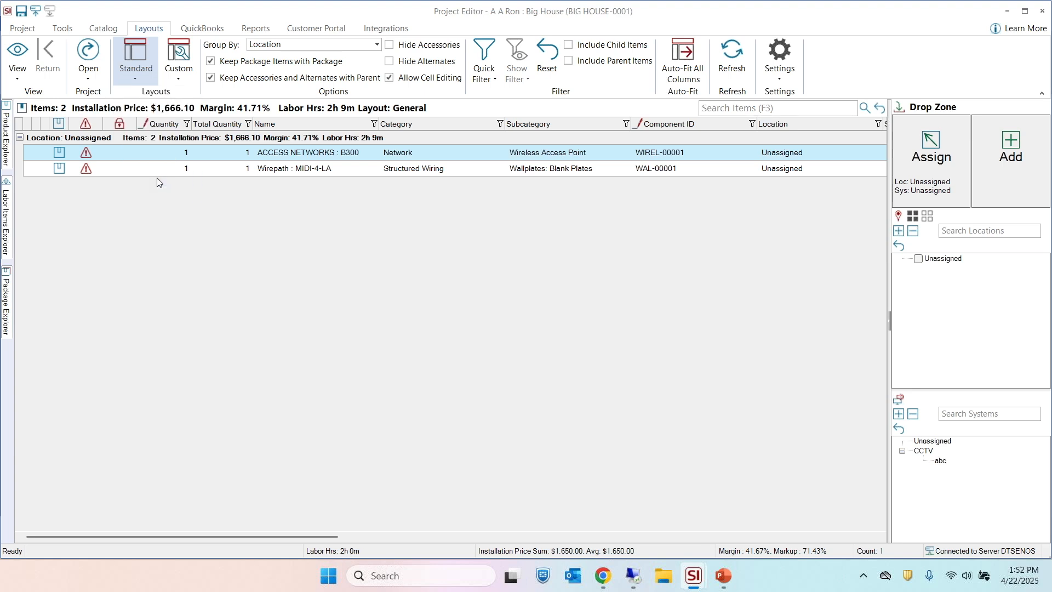
pyautogui.moveTo(261, 536); pyautogui.dragTo(870, 525)
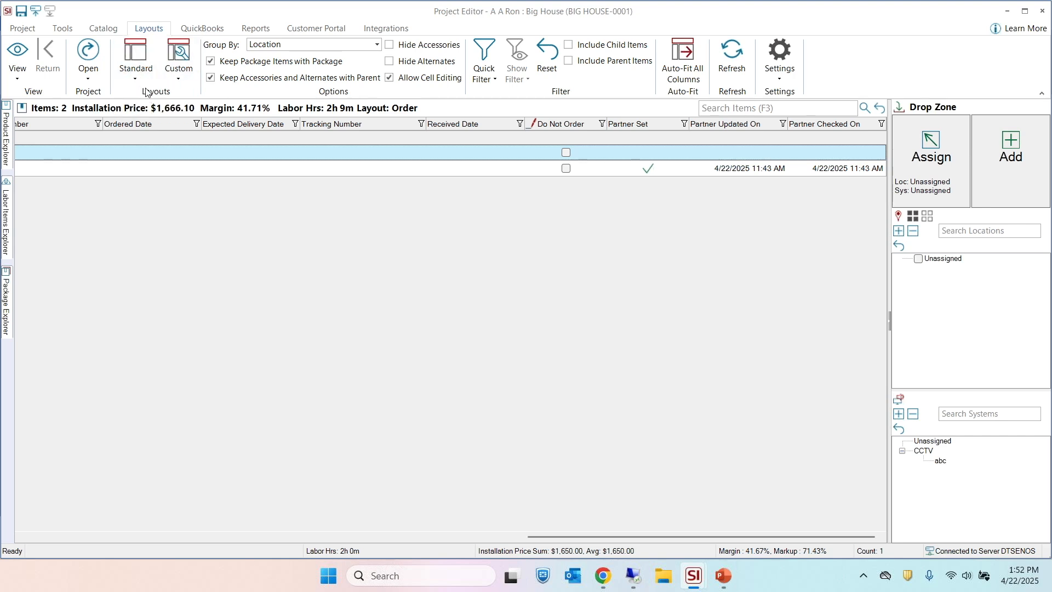
pyautogui.click(26, 31)
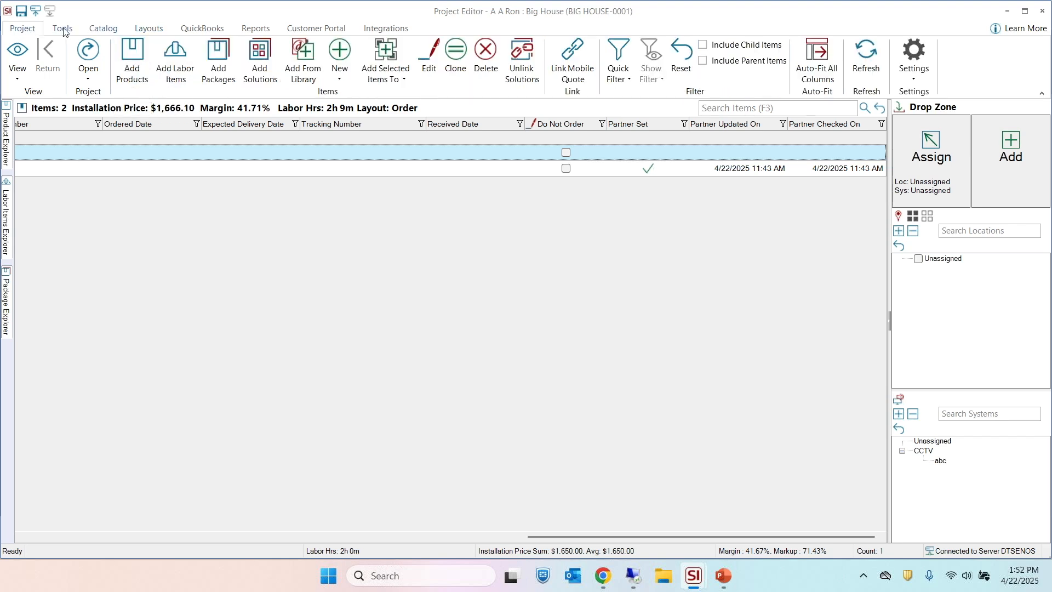
pyautogui.moveTo(608, 560)
pyautogui.moveTo(709, 537); pyautogui.dragTo(136, 536)
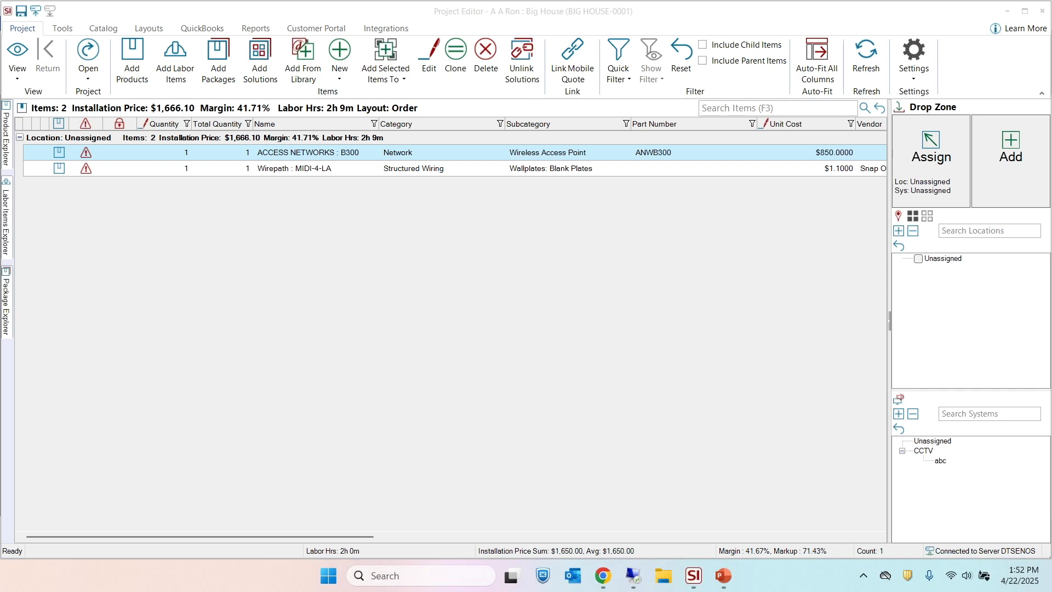
pyautogui.click(551, 255)
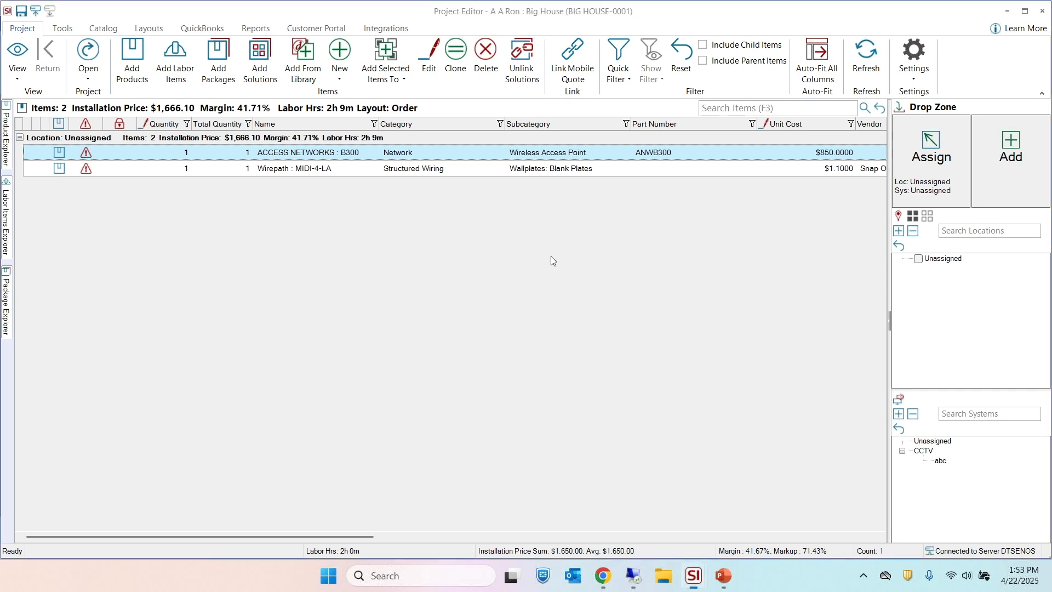
pyautogui.click(1007, 11)
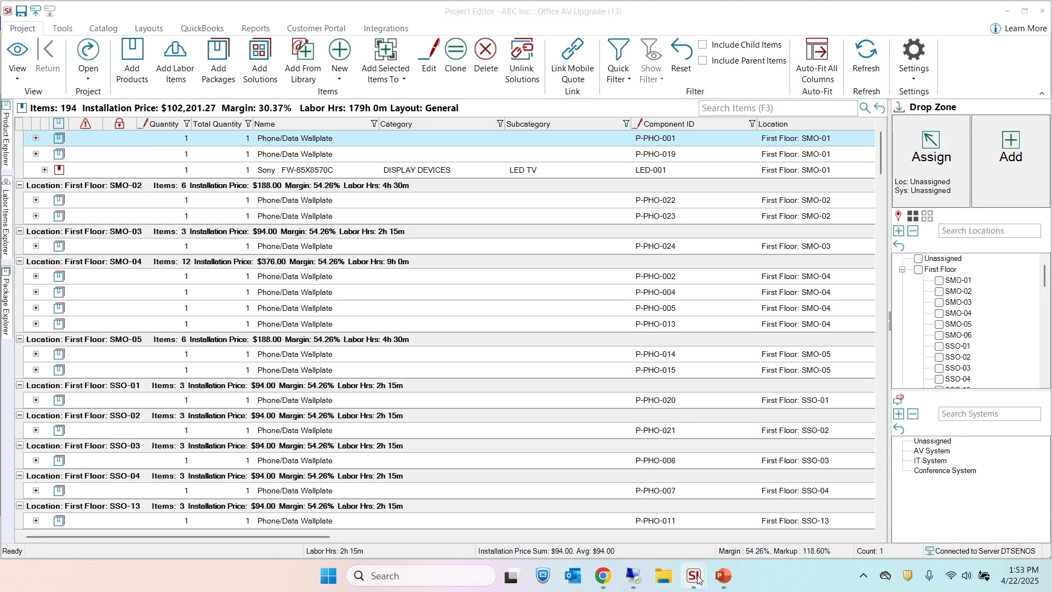
pyautogui.moveTo(694, 576)
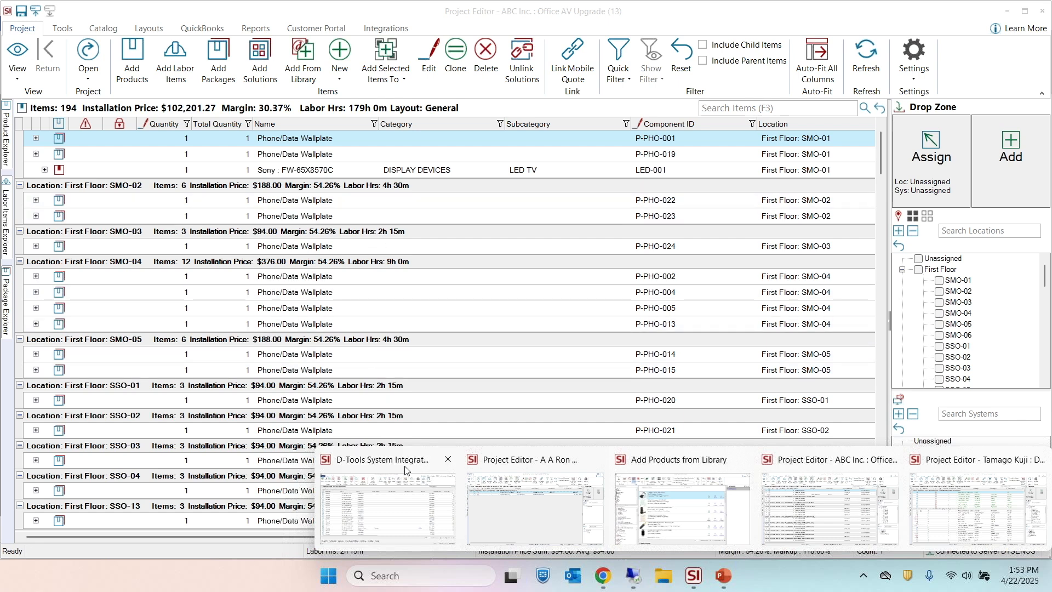
# Step: Return to the main D-Tools System Integrator window and open service order management
pyautogui.click(390, 482)
pyautogui.click(544, 226)
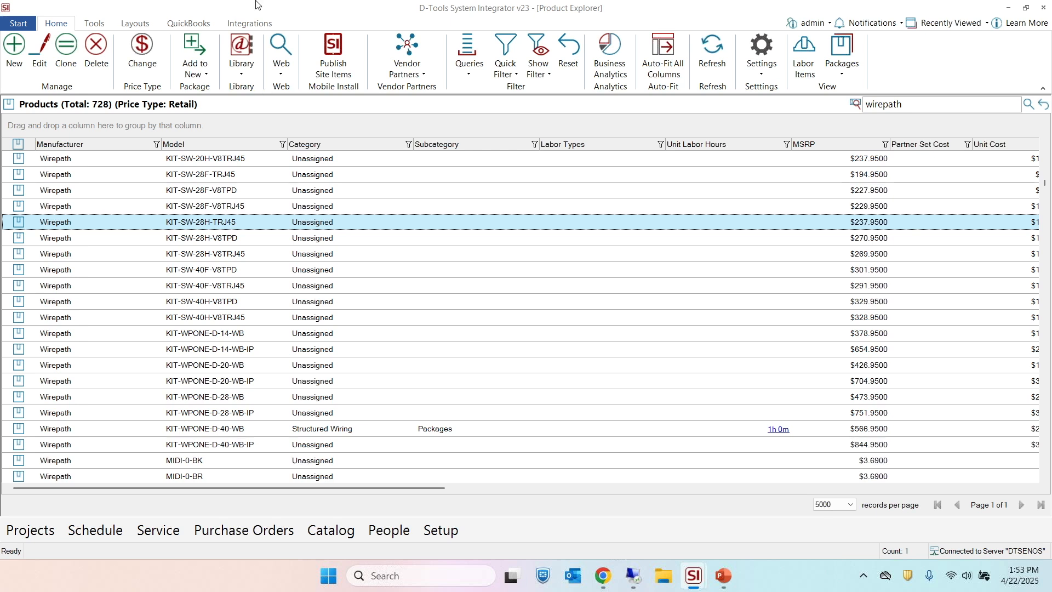
pyautogui.click(11, 25)
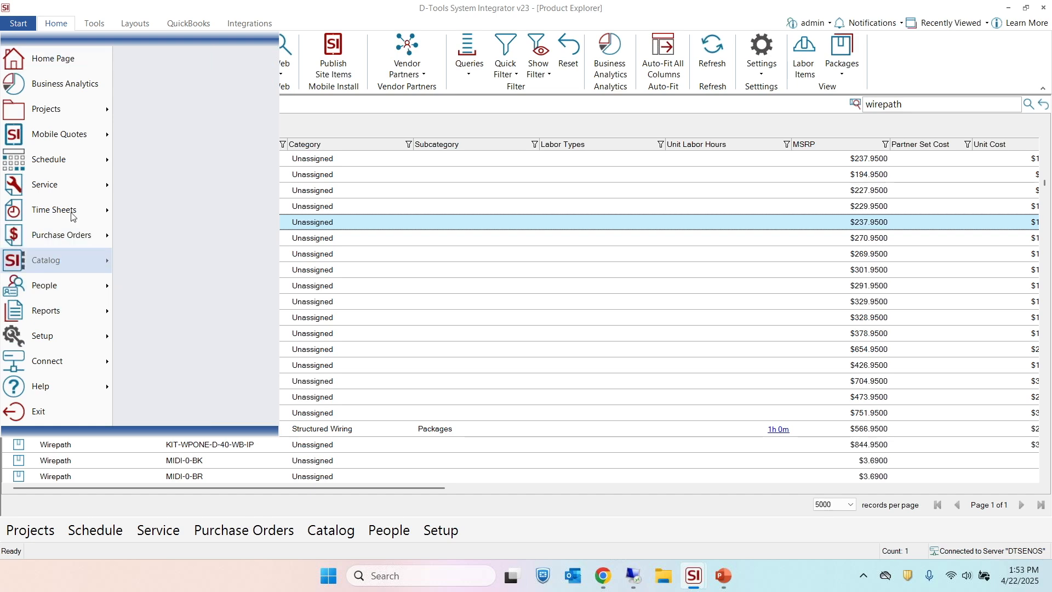
pyautogui.moveTo(73, 184)
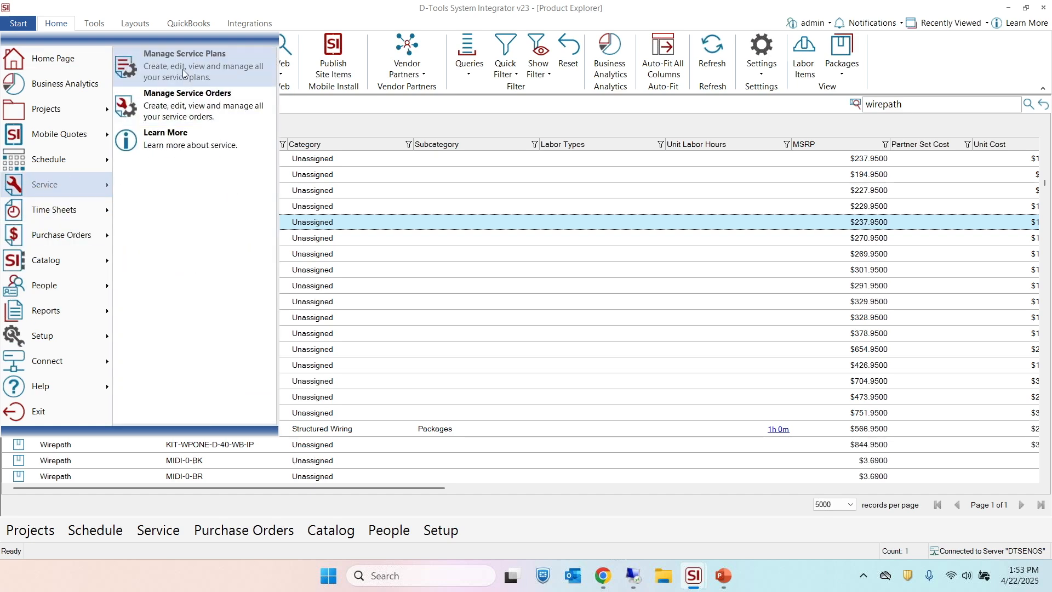
pyautogui.click(200, 117)
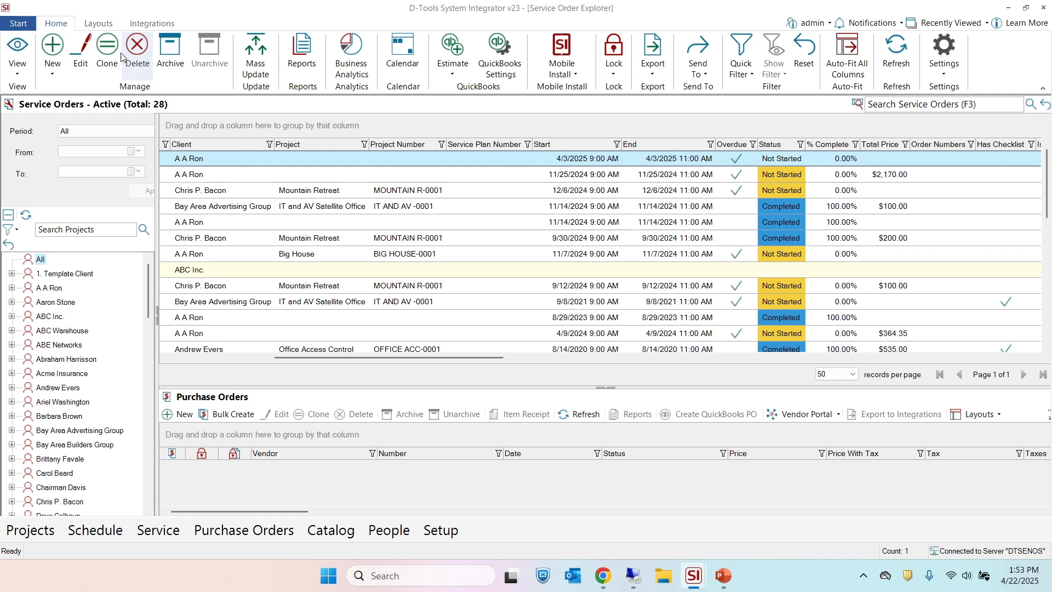
# Step: Open the custom layout manager for service orders, examine its filter options, and close it without creating a layout
pyautogui.click(107, 25)
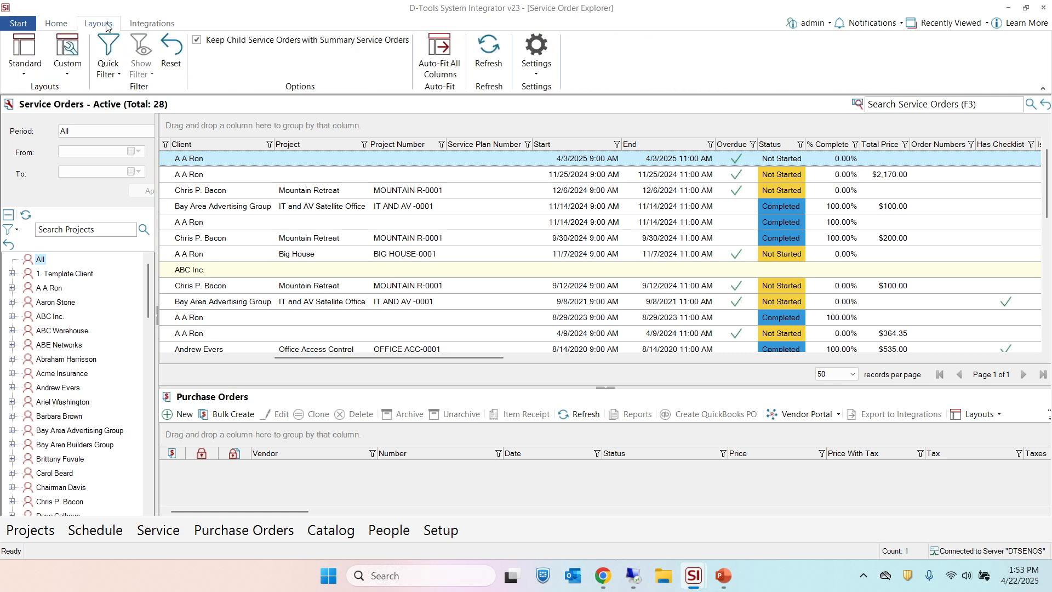
pyautogui.click(67, 65)
pyautogui.click(75, 89)
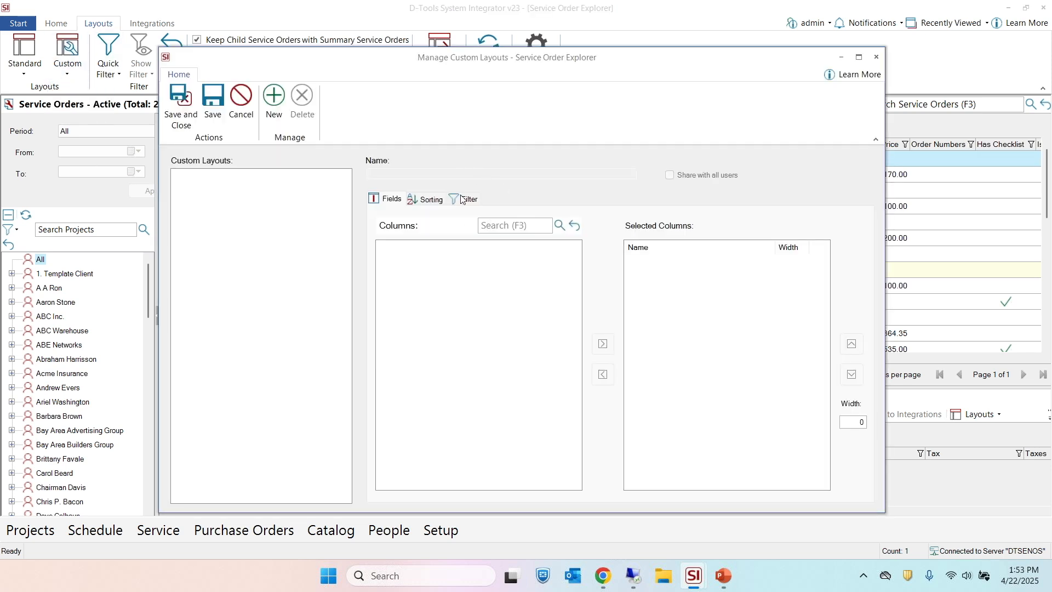
pyautogui.click(464, 199)
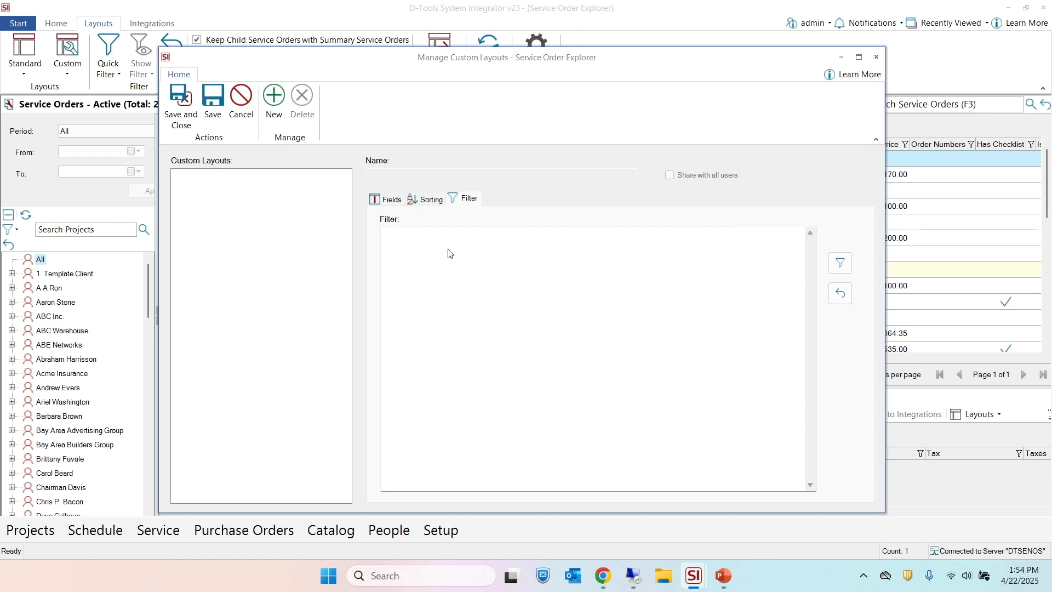
pyautogui.click(876, 57)
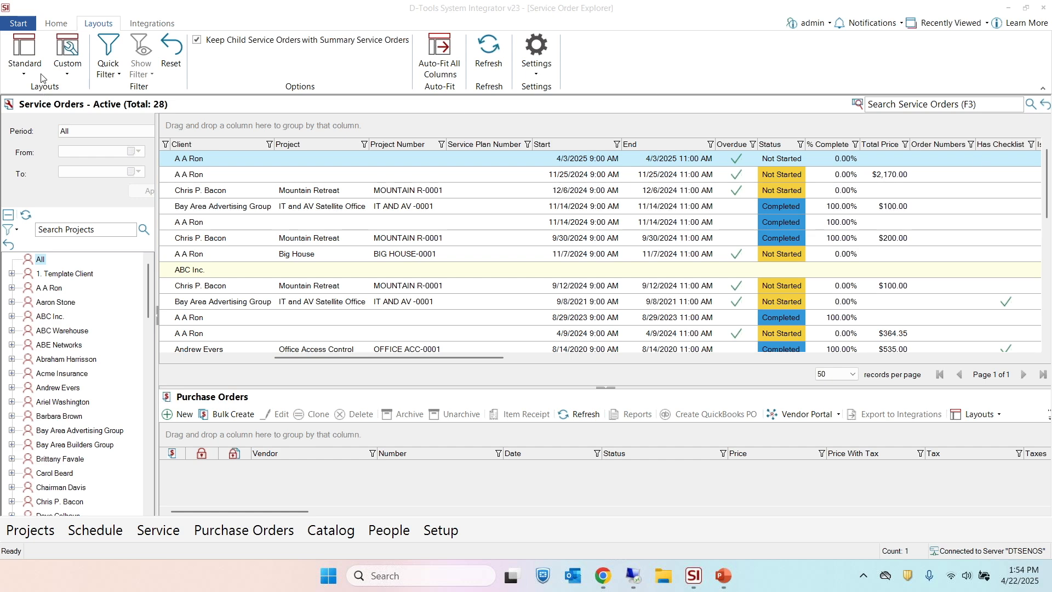
# Step: Search the control panel for pur, examine the number prefix field in the Purchase Order Settings, and close the dialog without saving
pyautogui.click(18, 24)
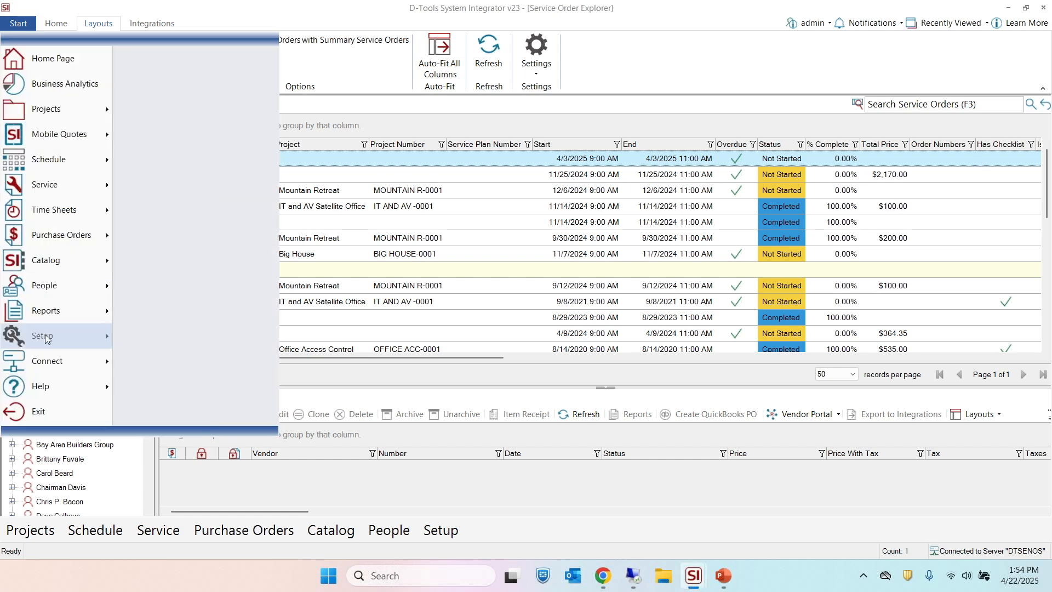
pyautogui.moveTo(57, 333)
pyautogui.click(241, 96)
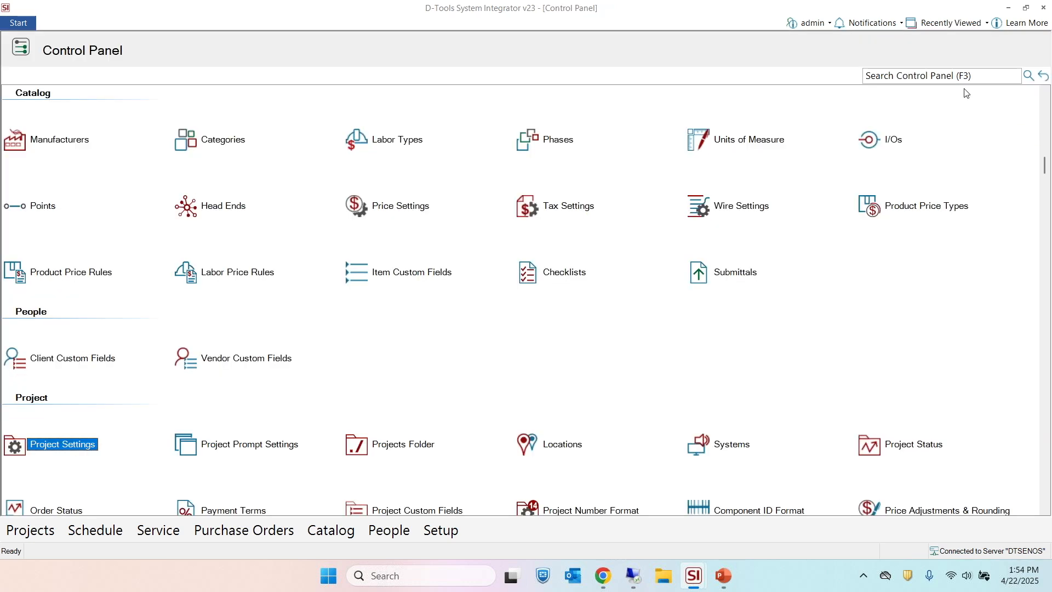
pyautogui.click(949, 80)
pyautogui.write('pur')
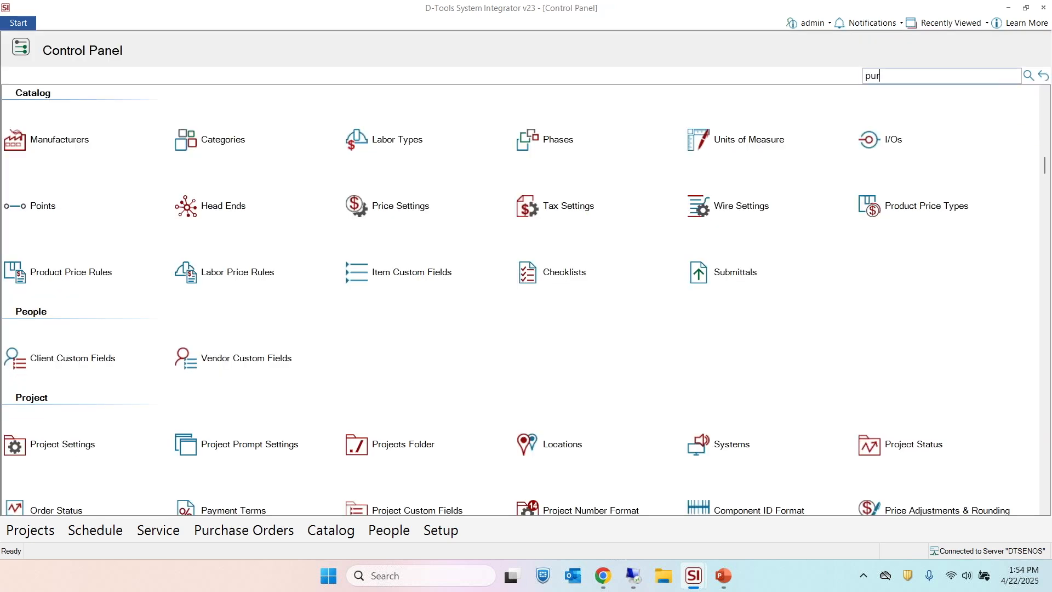
pyautogui.click(66, 139)
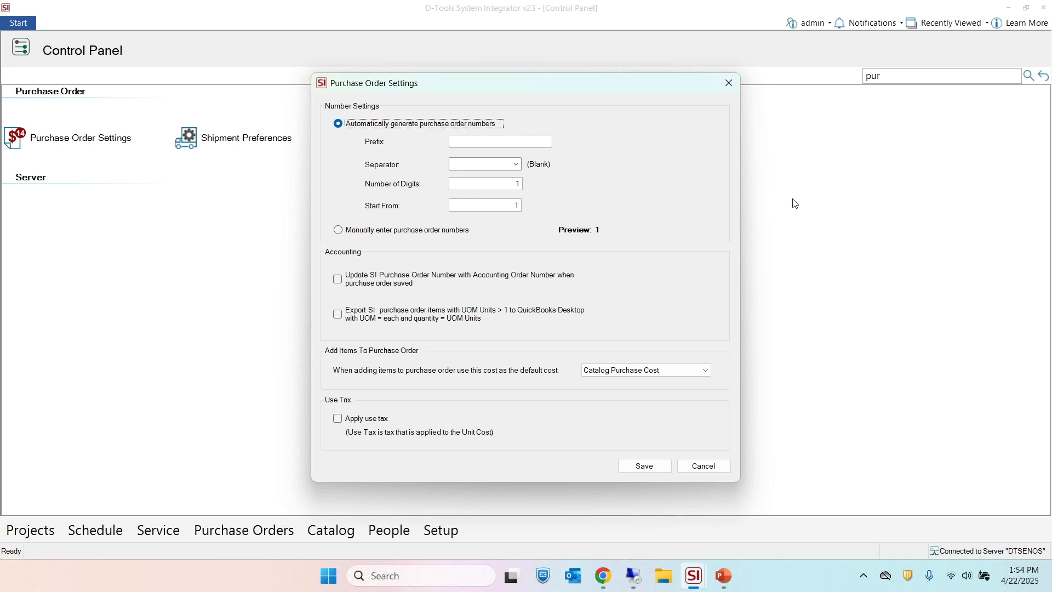
pyautogui.click(493, 142)
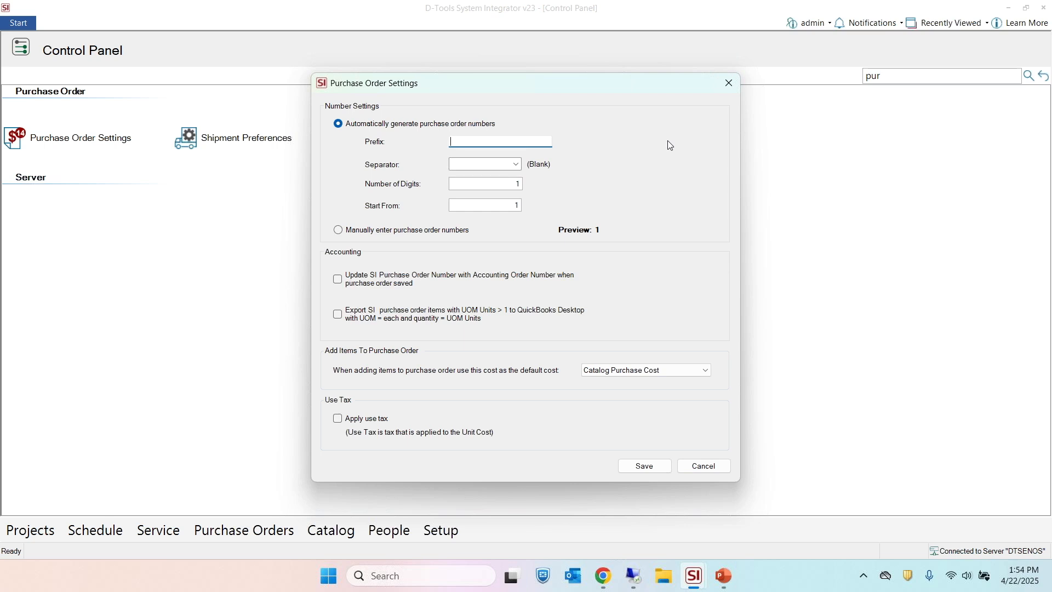
pyautogui.click(729, 82)
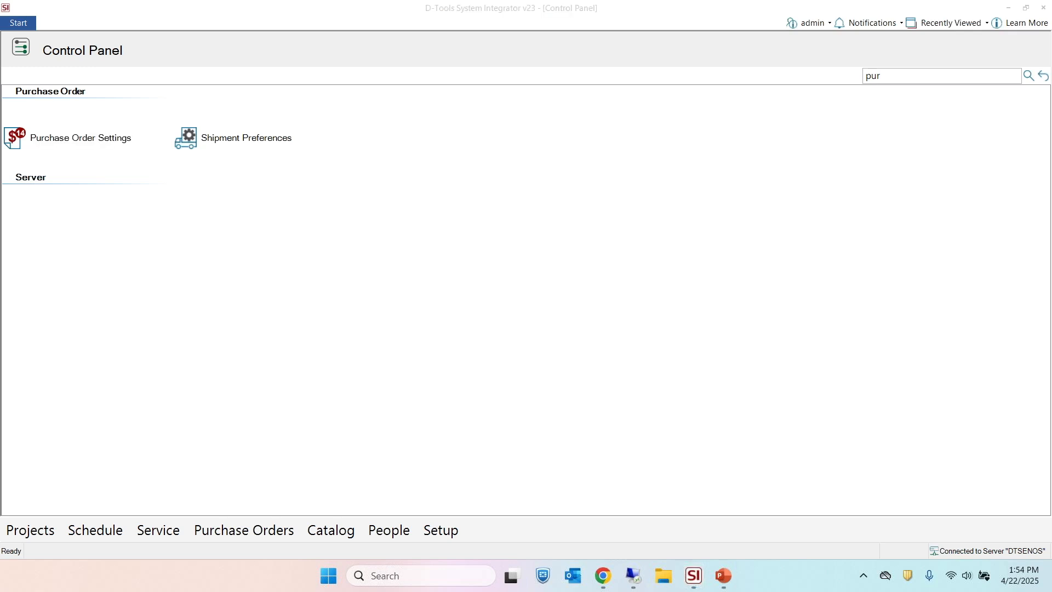
# Step: Clear the control panel search and open the QuickBooks settings at the general options for estimates
pyautogui.click(1044, 79)
pyautogui.click(1043, 79)
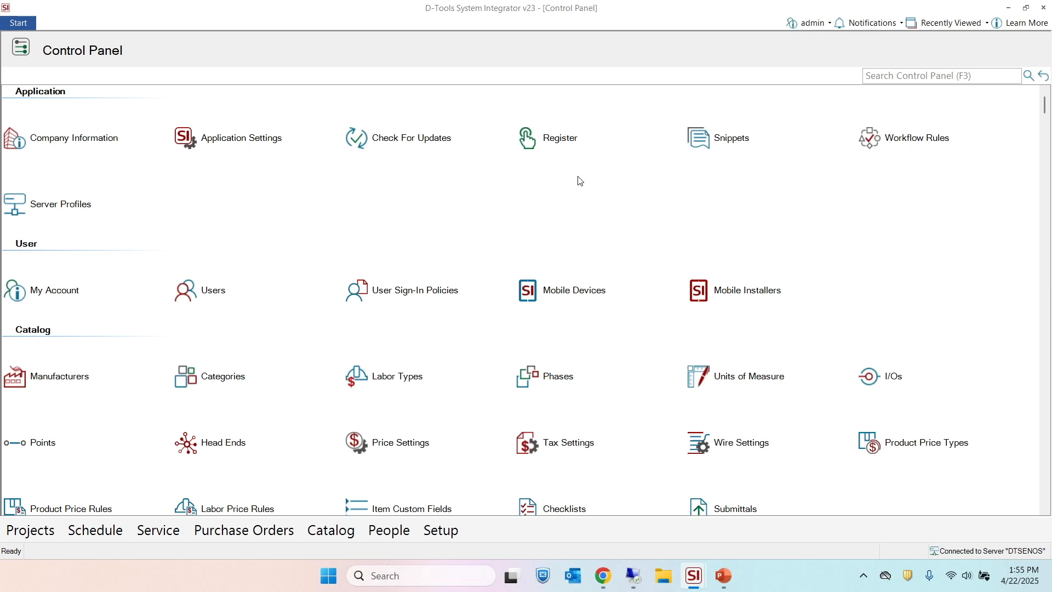
pyautogui.scroll(-8, 315, 342)
pyautogui.scroll(-15, 315, 343)
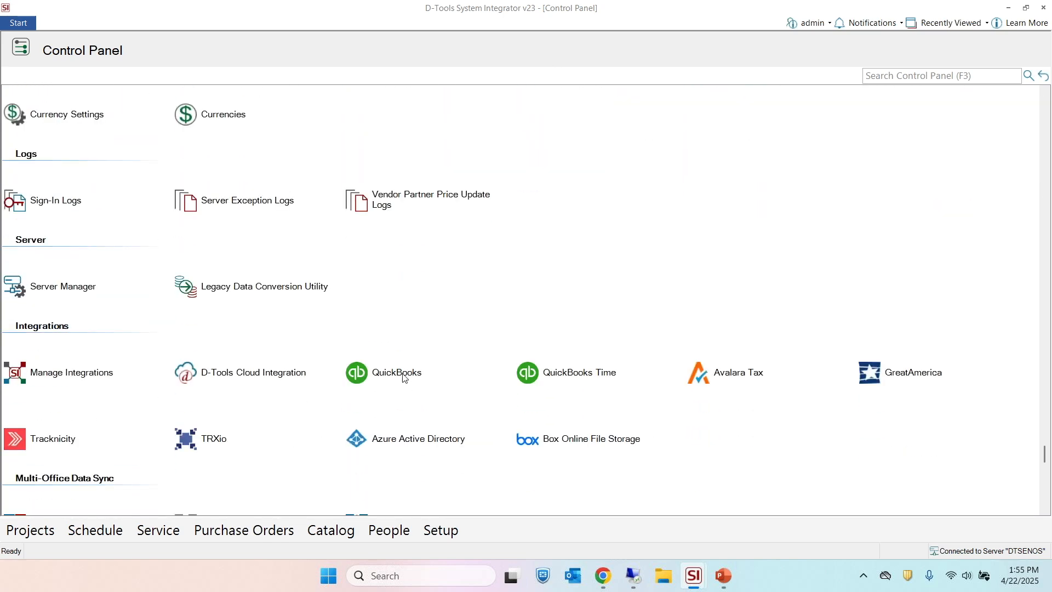
pyautogui.click(403, 378)
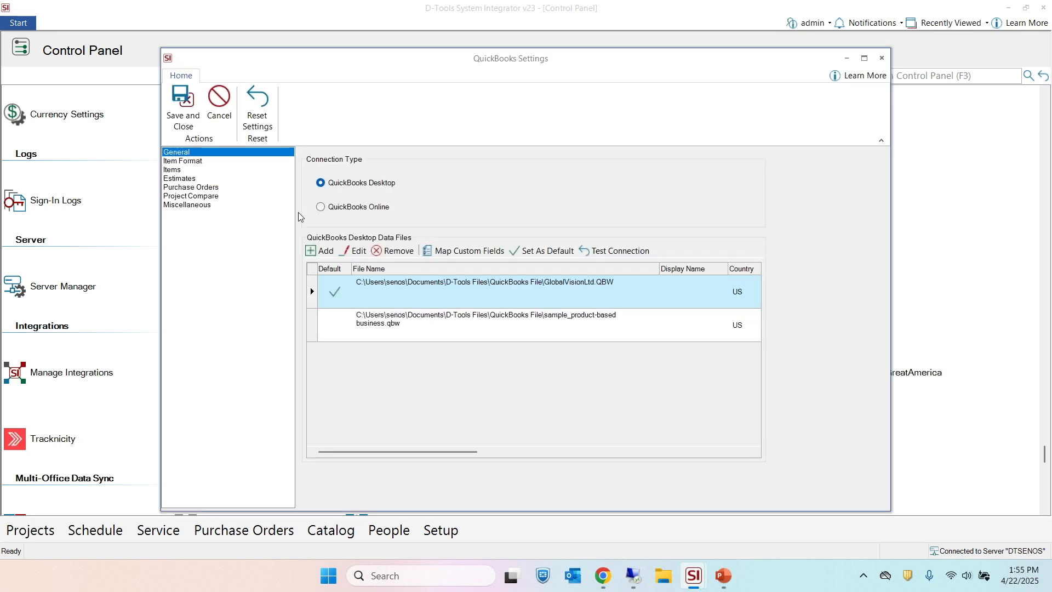
pyautogui.click(195, 180)
pyautogui.scroll(-6, 487, 296)
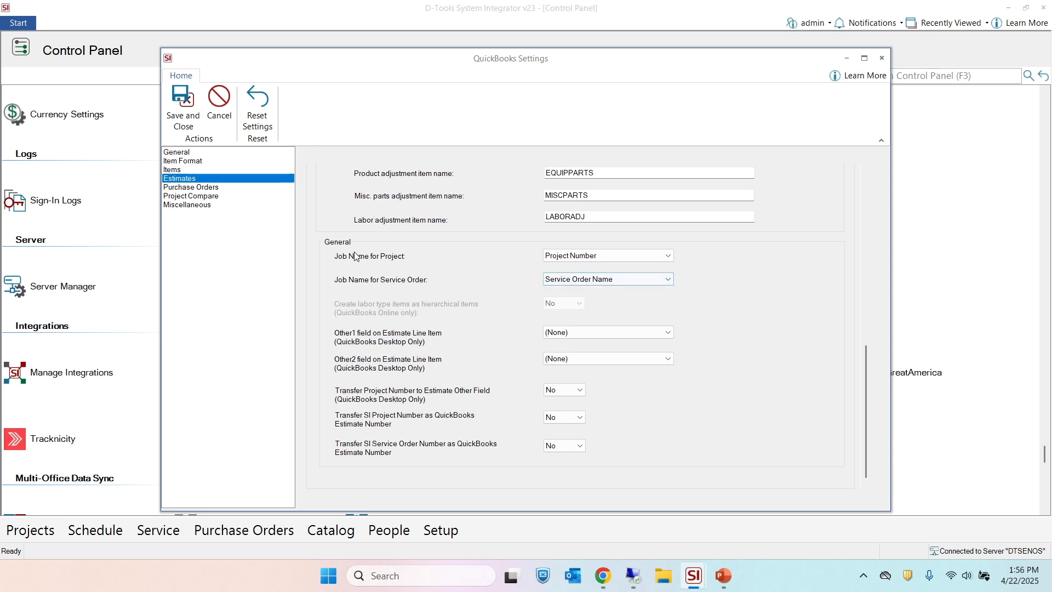
# Step: Examine the job name choices for projects and service orders, and close the QuickBooks settings without saving
pyautogui.click(656, 255)
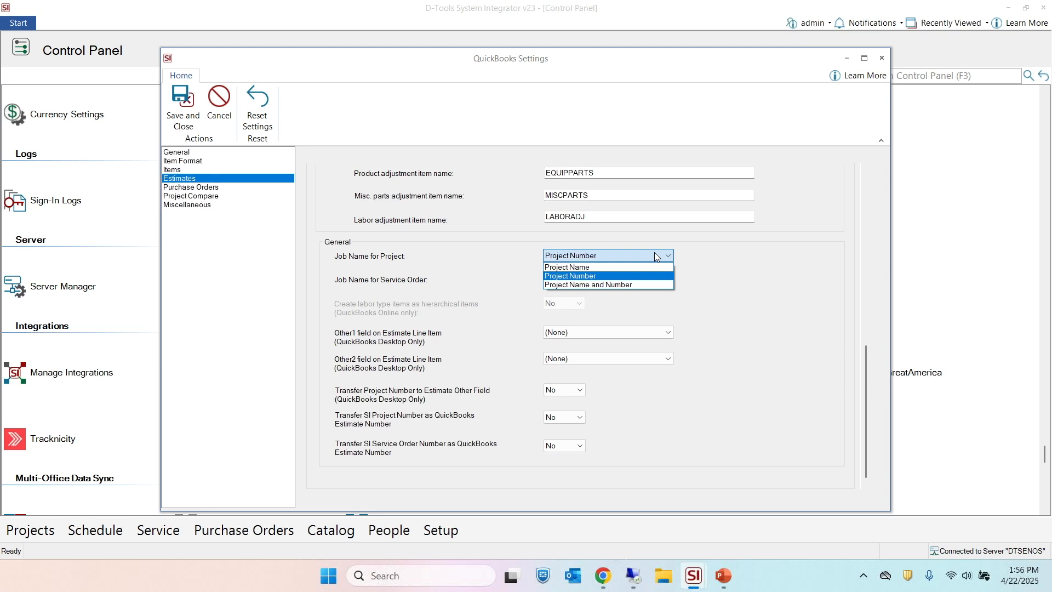
pyautogui.click(715, 274)
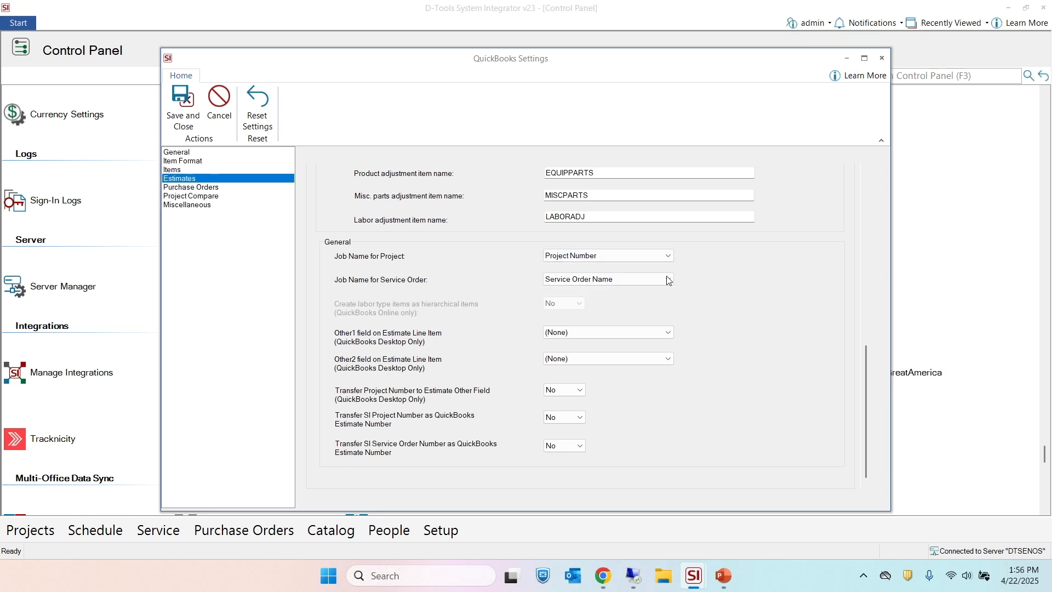
pyautogui.click(655, 283)
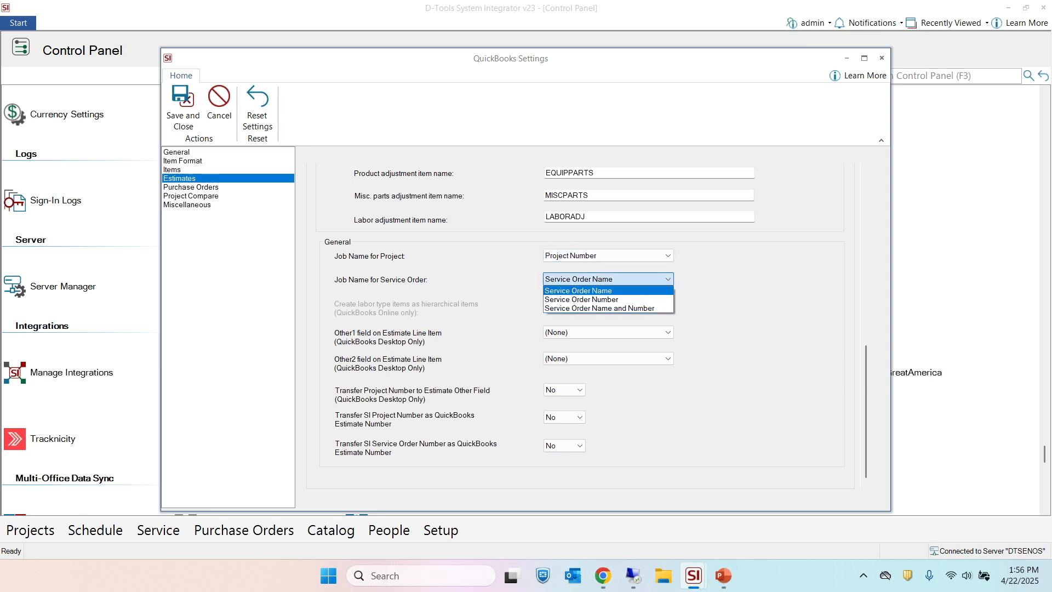
pyautogui.hotkey('alt', 'Tab')
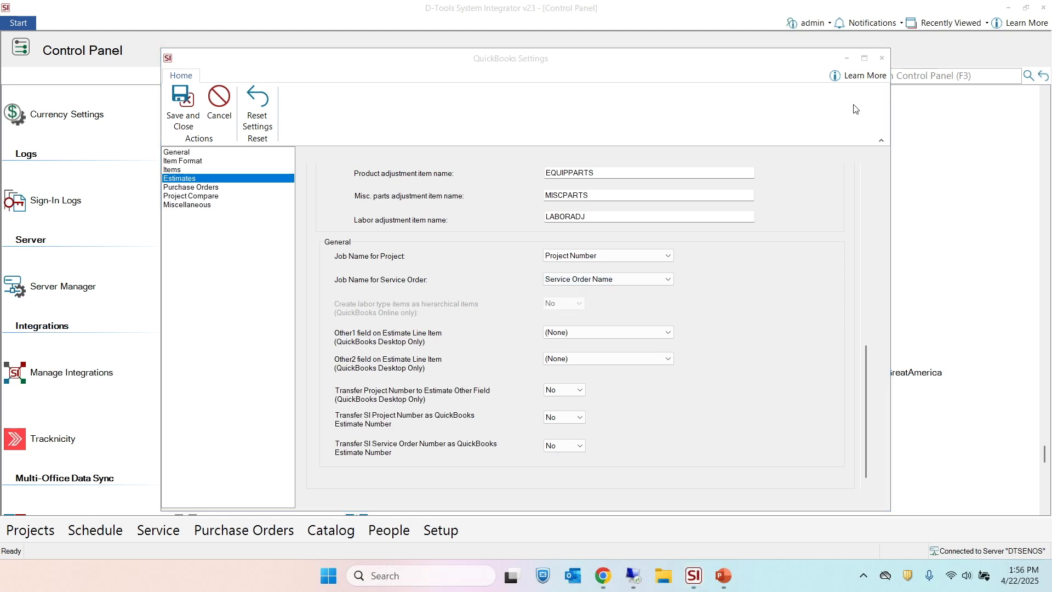
pyautogui.click(885, 59)
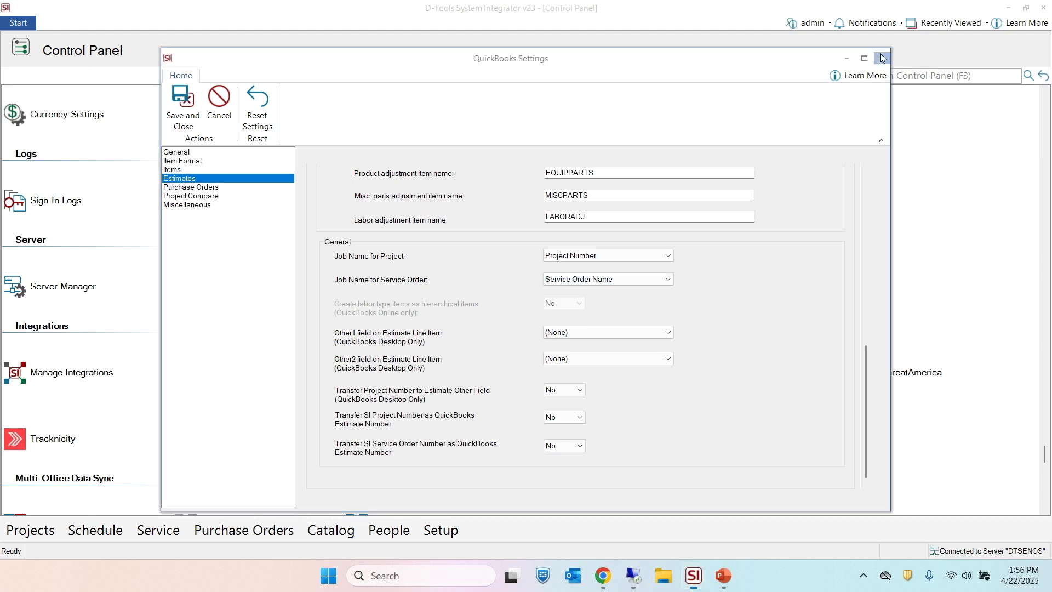
pyautogui.scroll(3, 523, 314)
pyautogui.scroll(15, 524, 316)
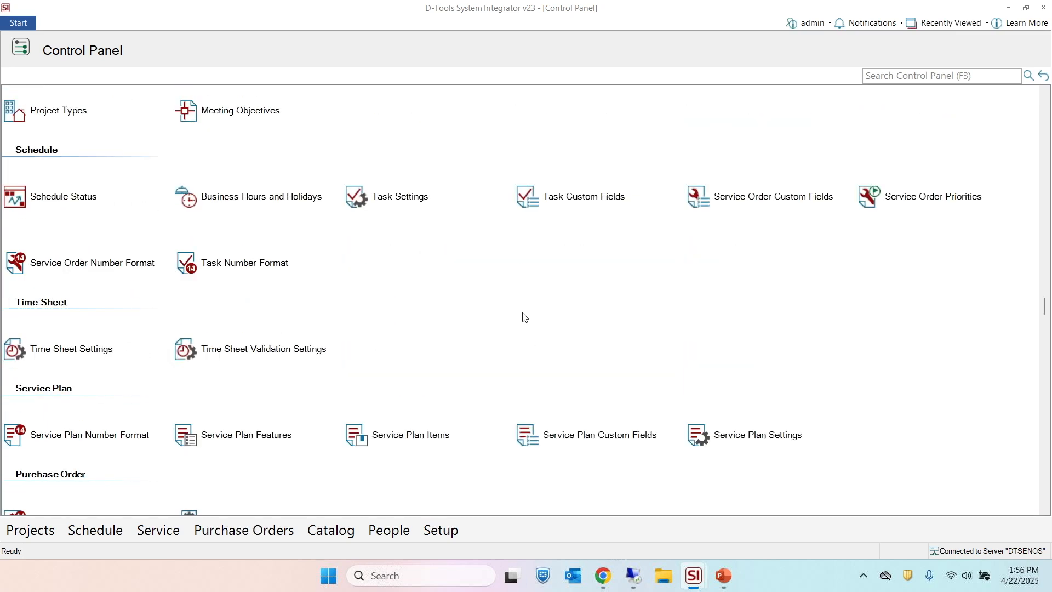